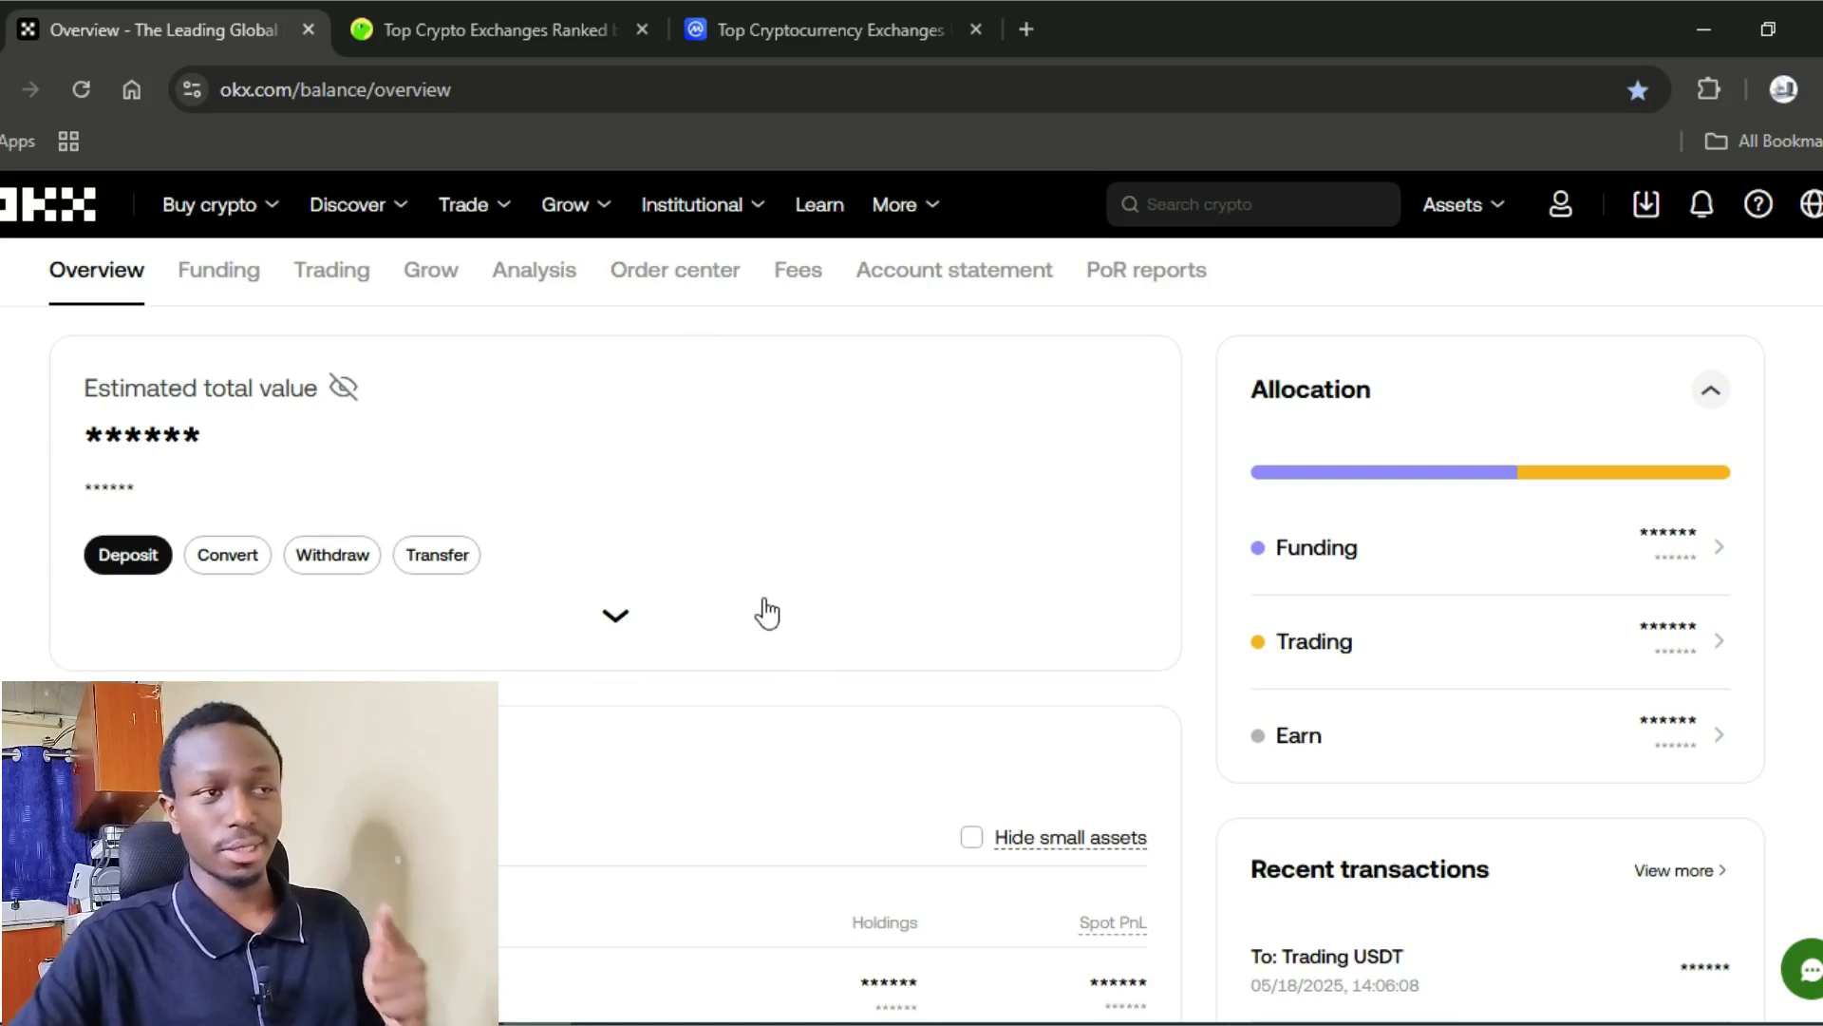
Compare CoinGecko's crypto exchange rankings, then return to the OKX balance overview.
click(505, 24)
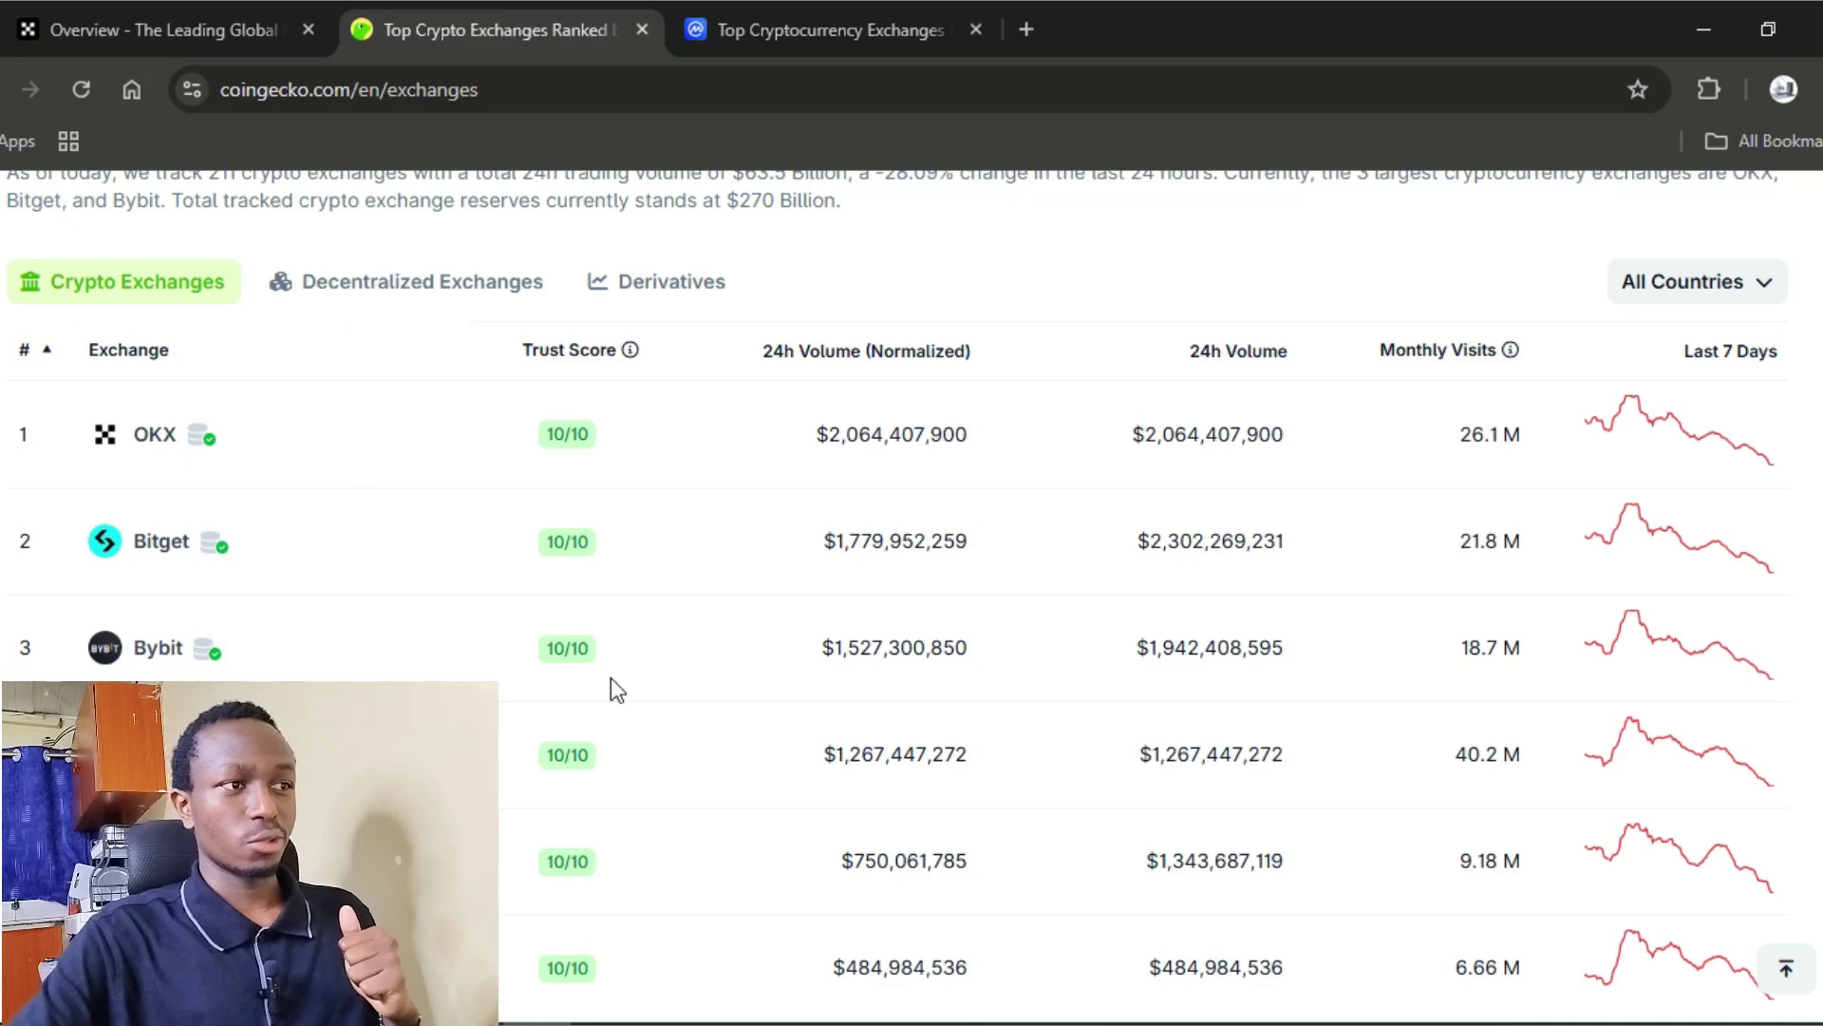
click(817, 43)
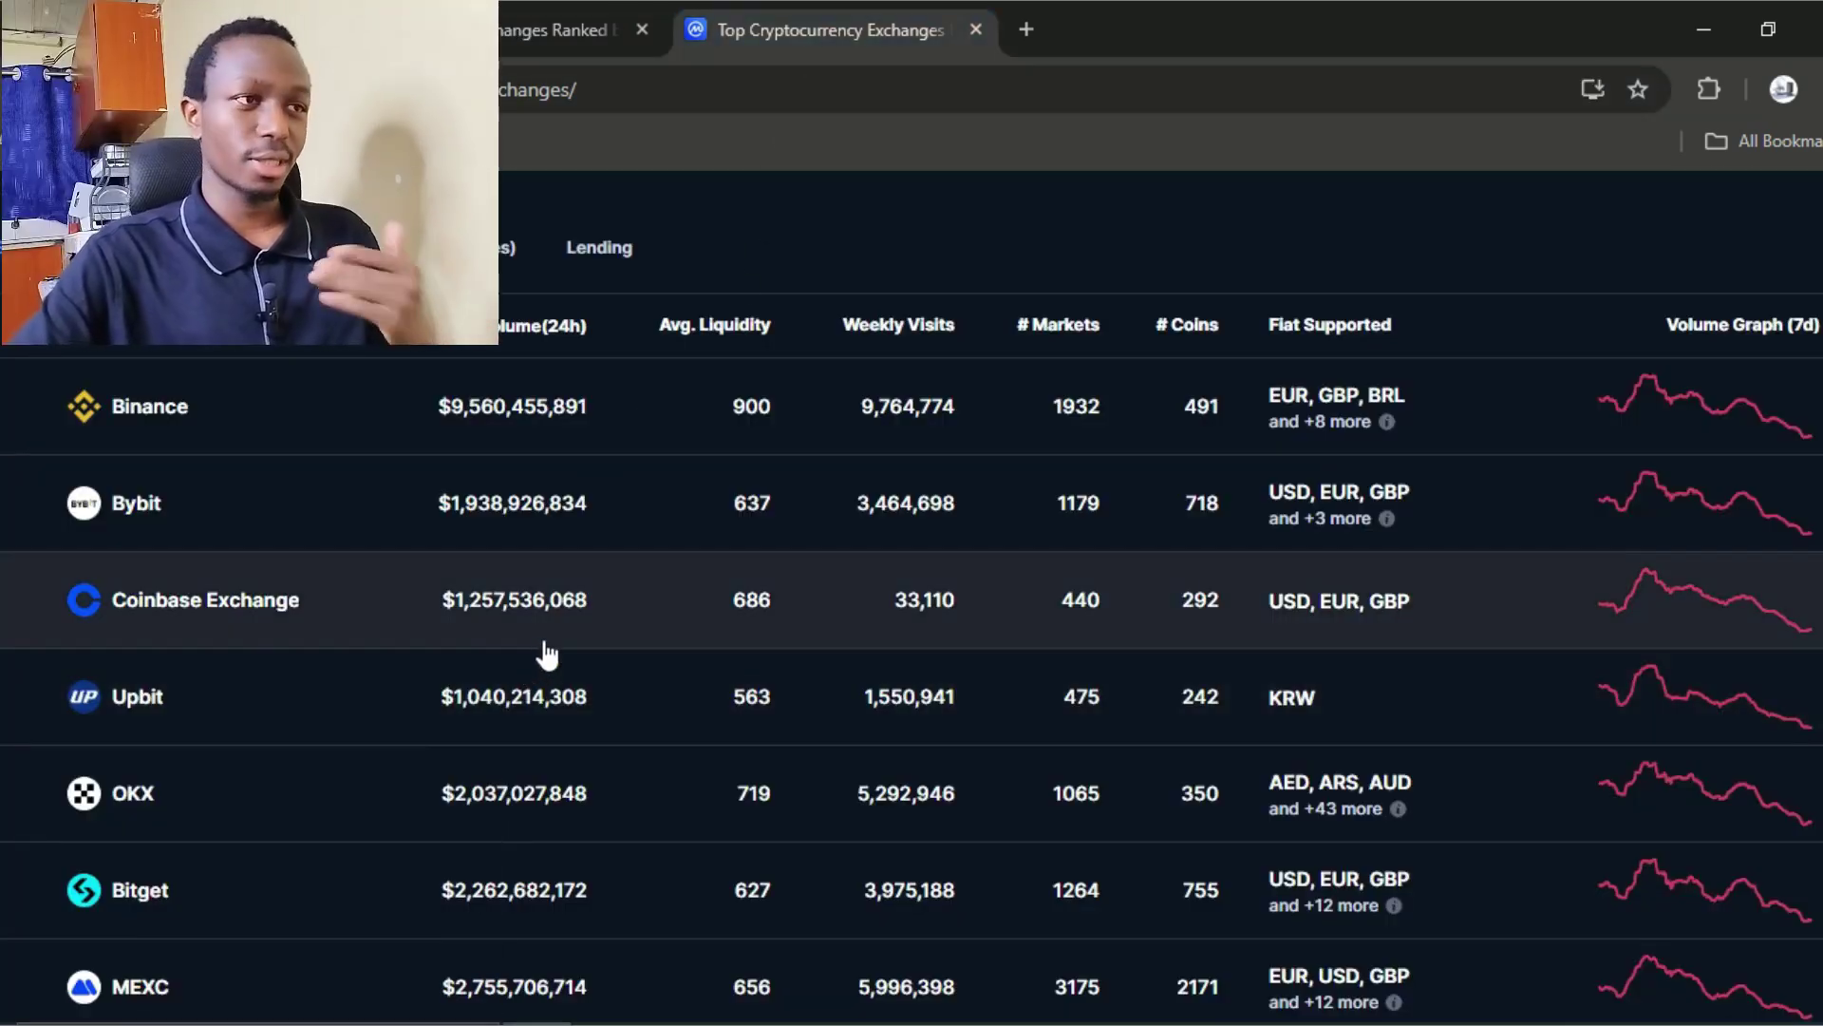
click(192, 2)
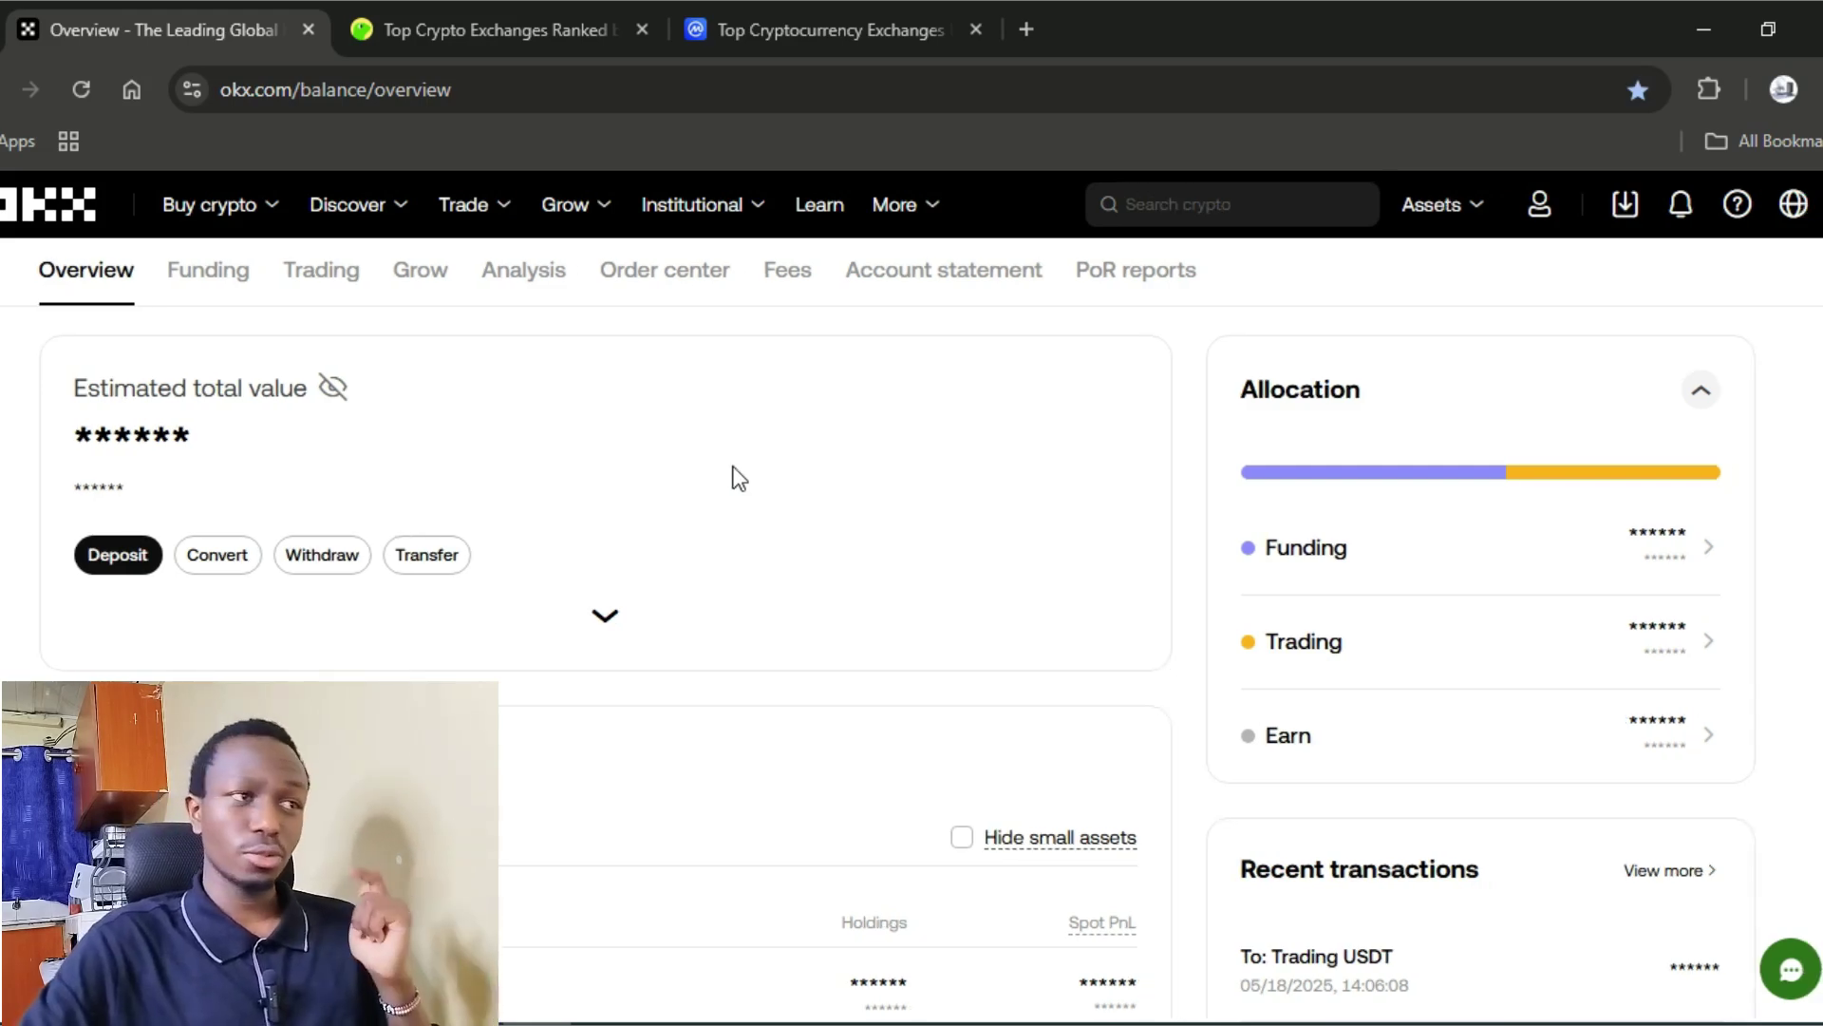
Open P2P trading and list USDT buy offers in KES, cheapest 128.79 KES via M-PESA.
mouse_move(217, 211)
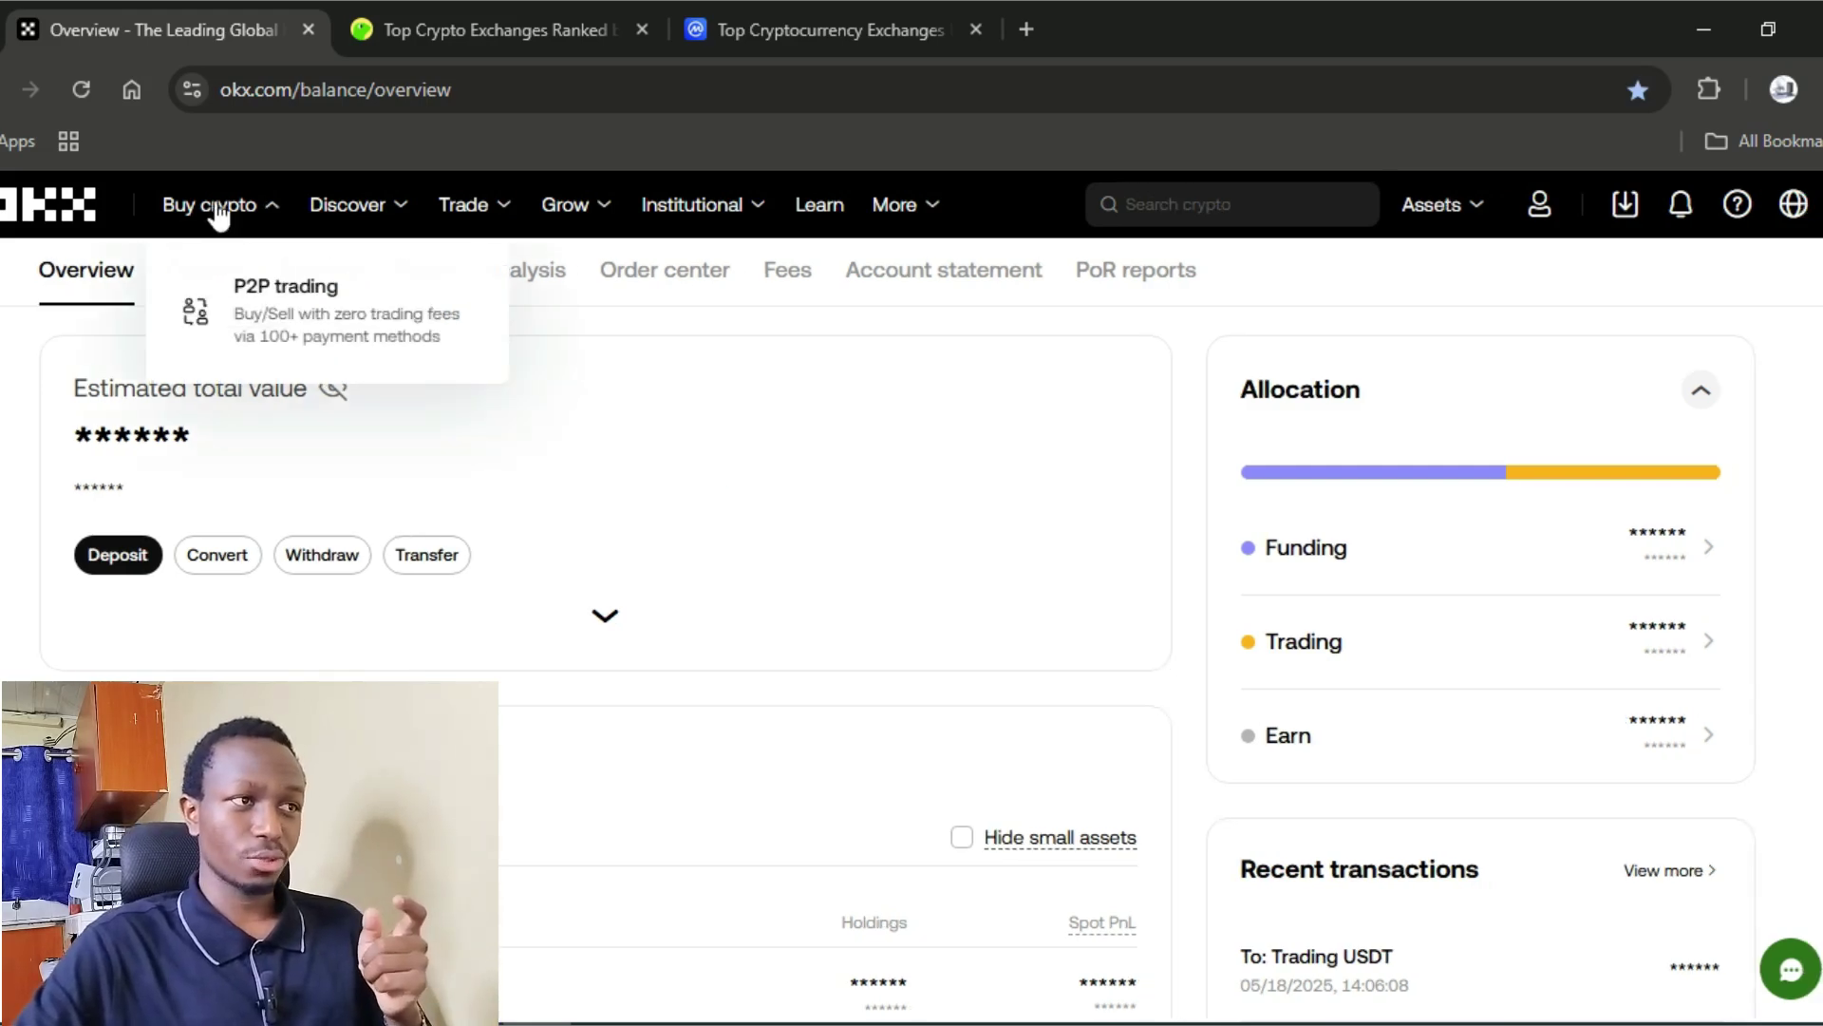
click(282, 304)
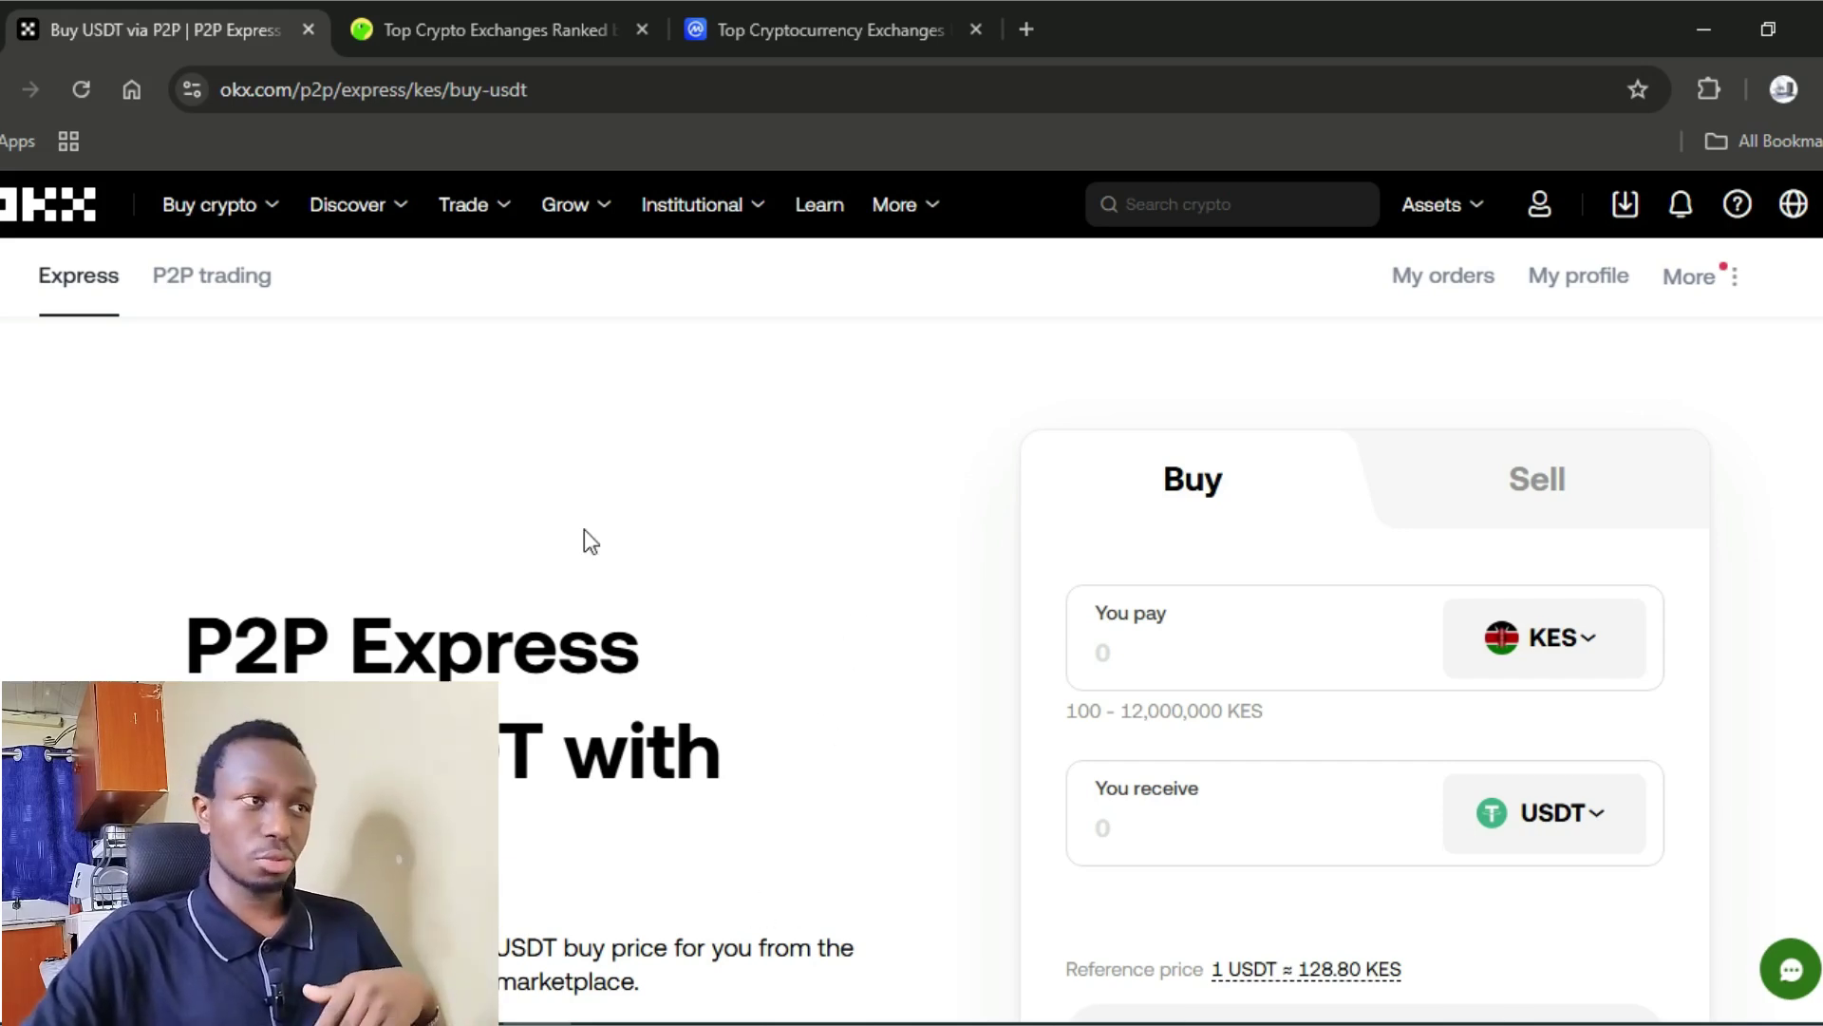
click(221, 297)
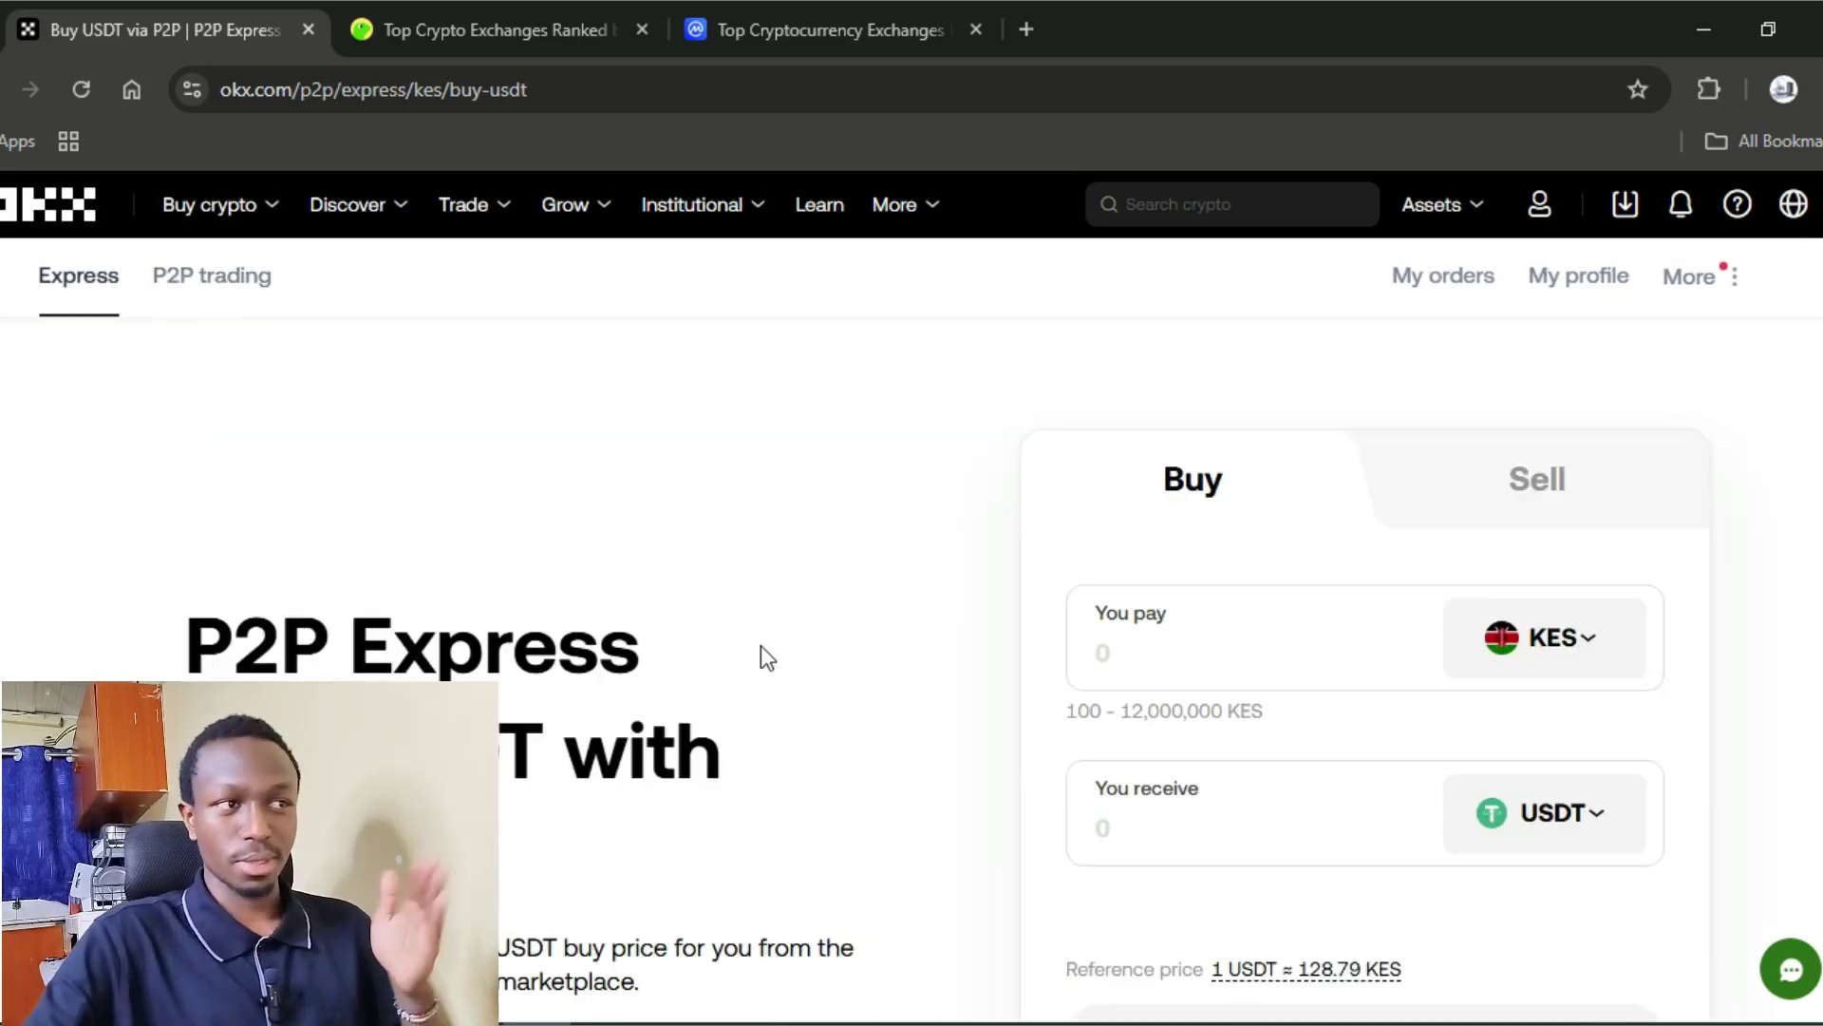
click(239, 285)
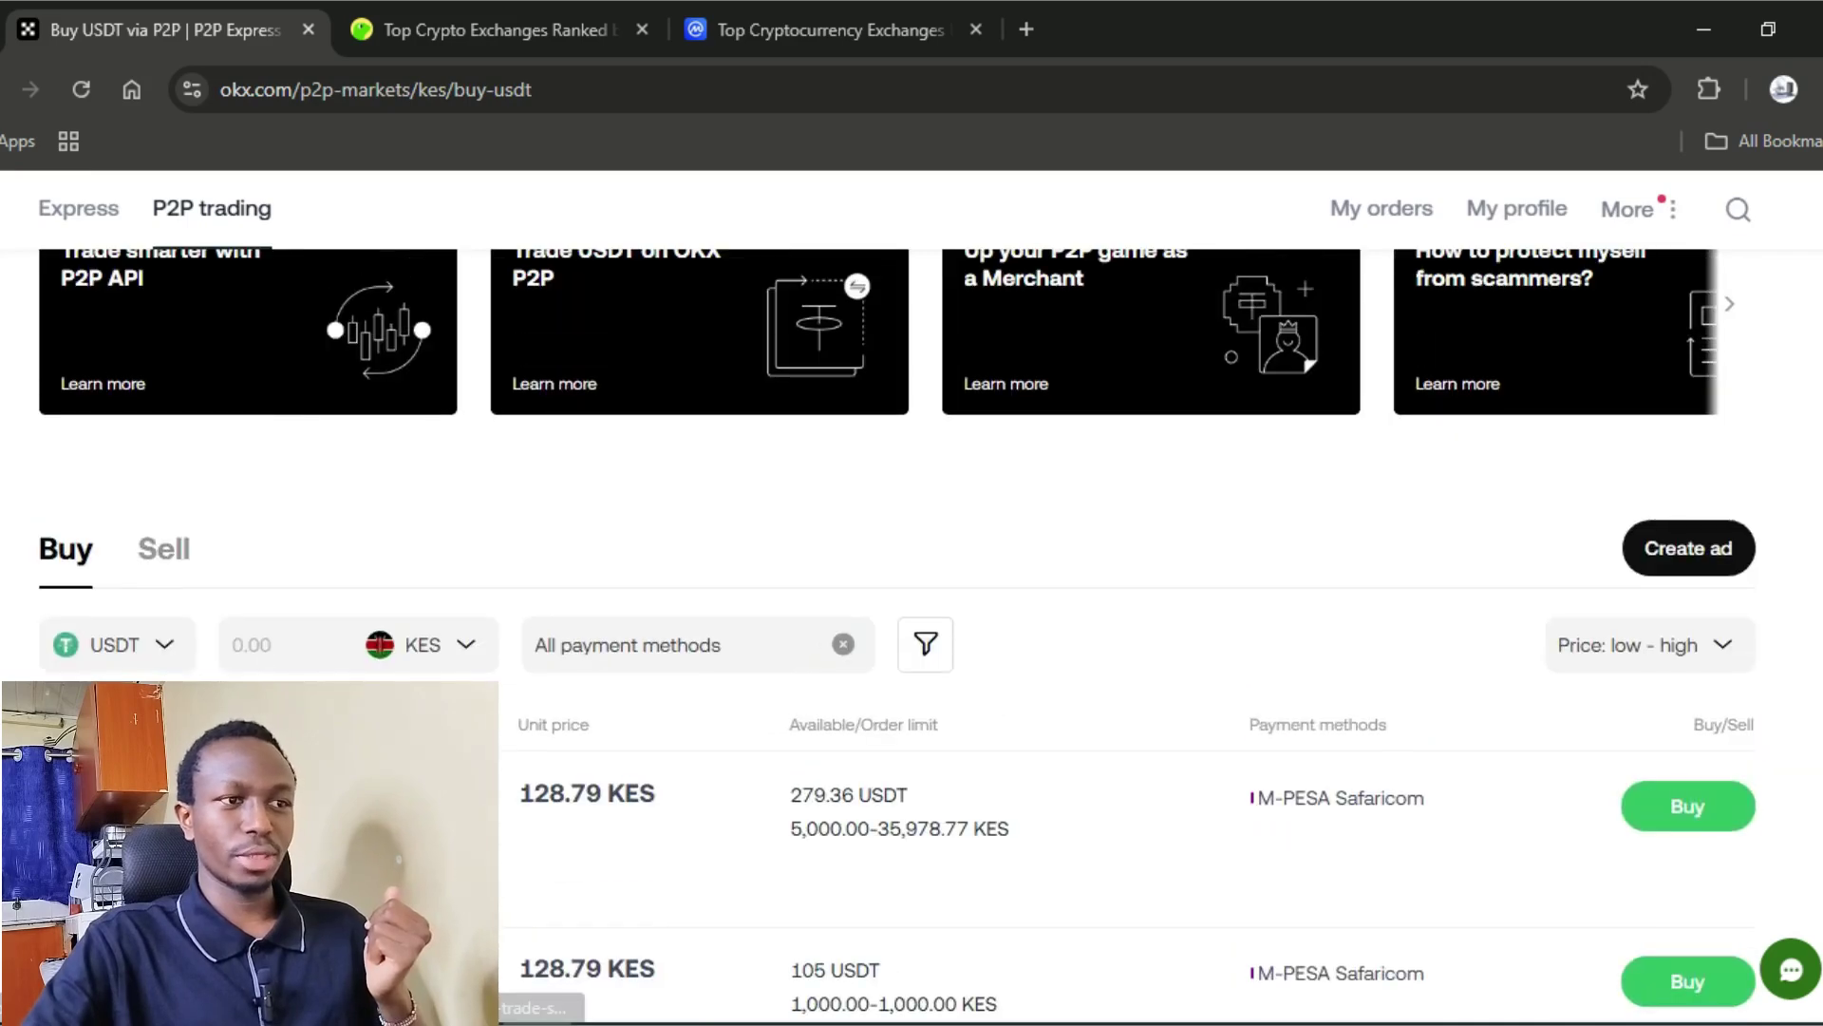
scroll(888, 662, down, 3)
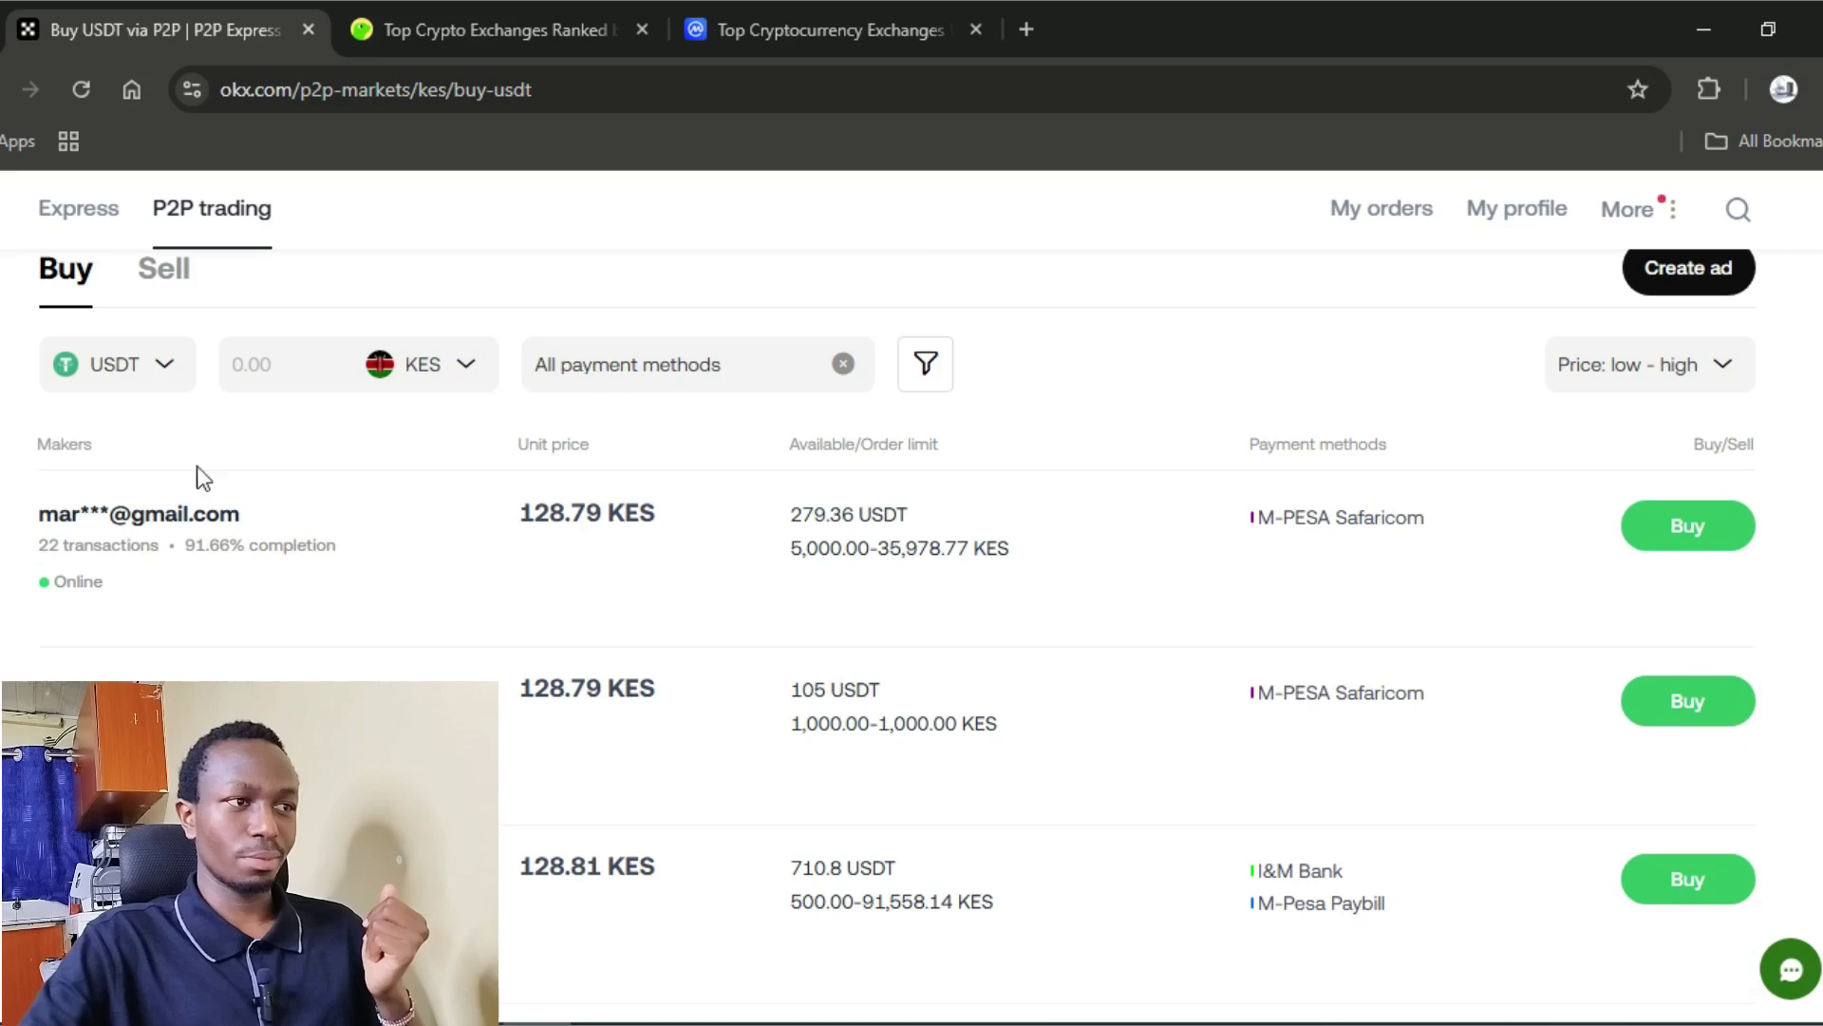
scroll(699, 481, down, 3)
scroll(651, 709, up, 6)
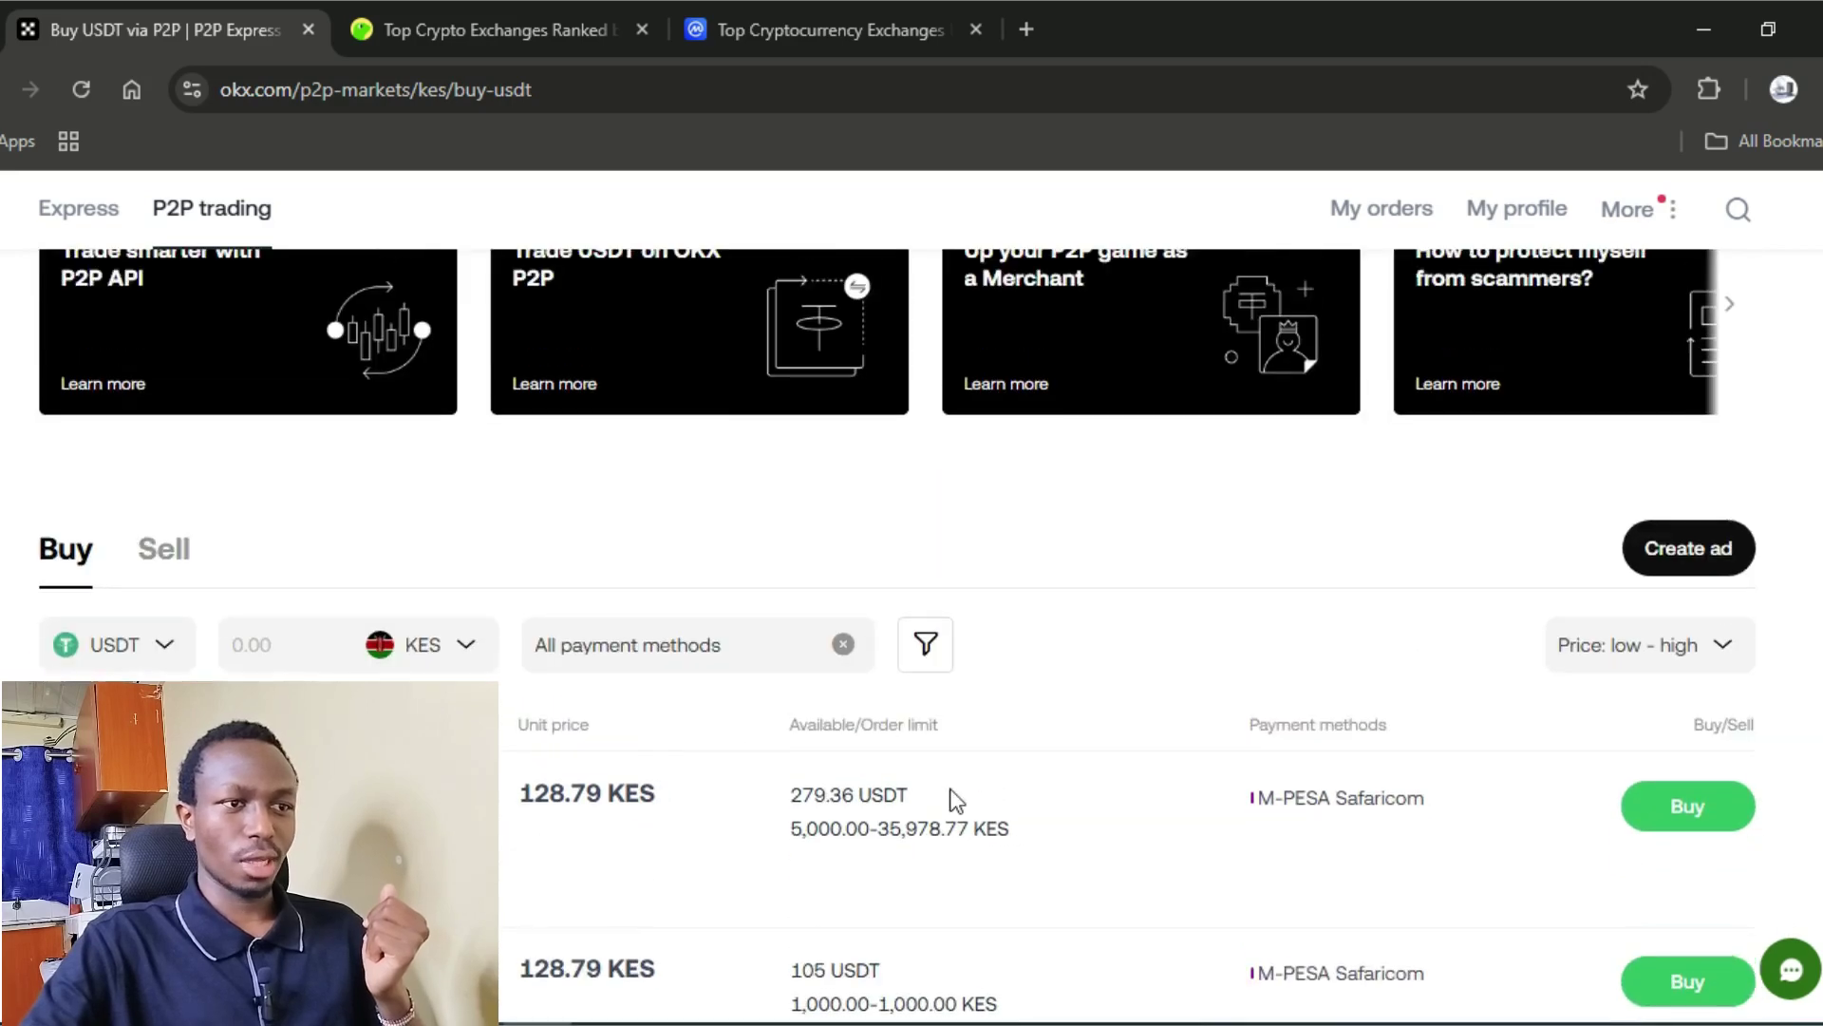
scroll(956, 801, down, 5)
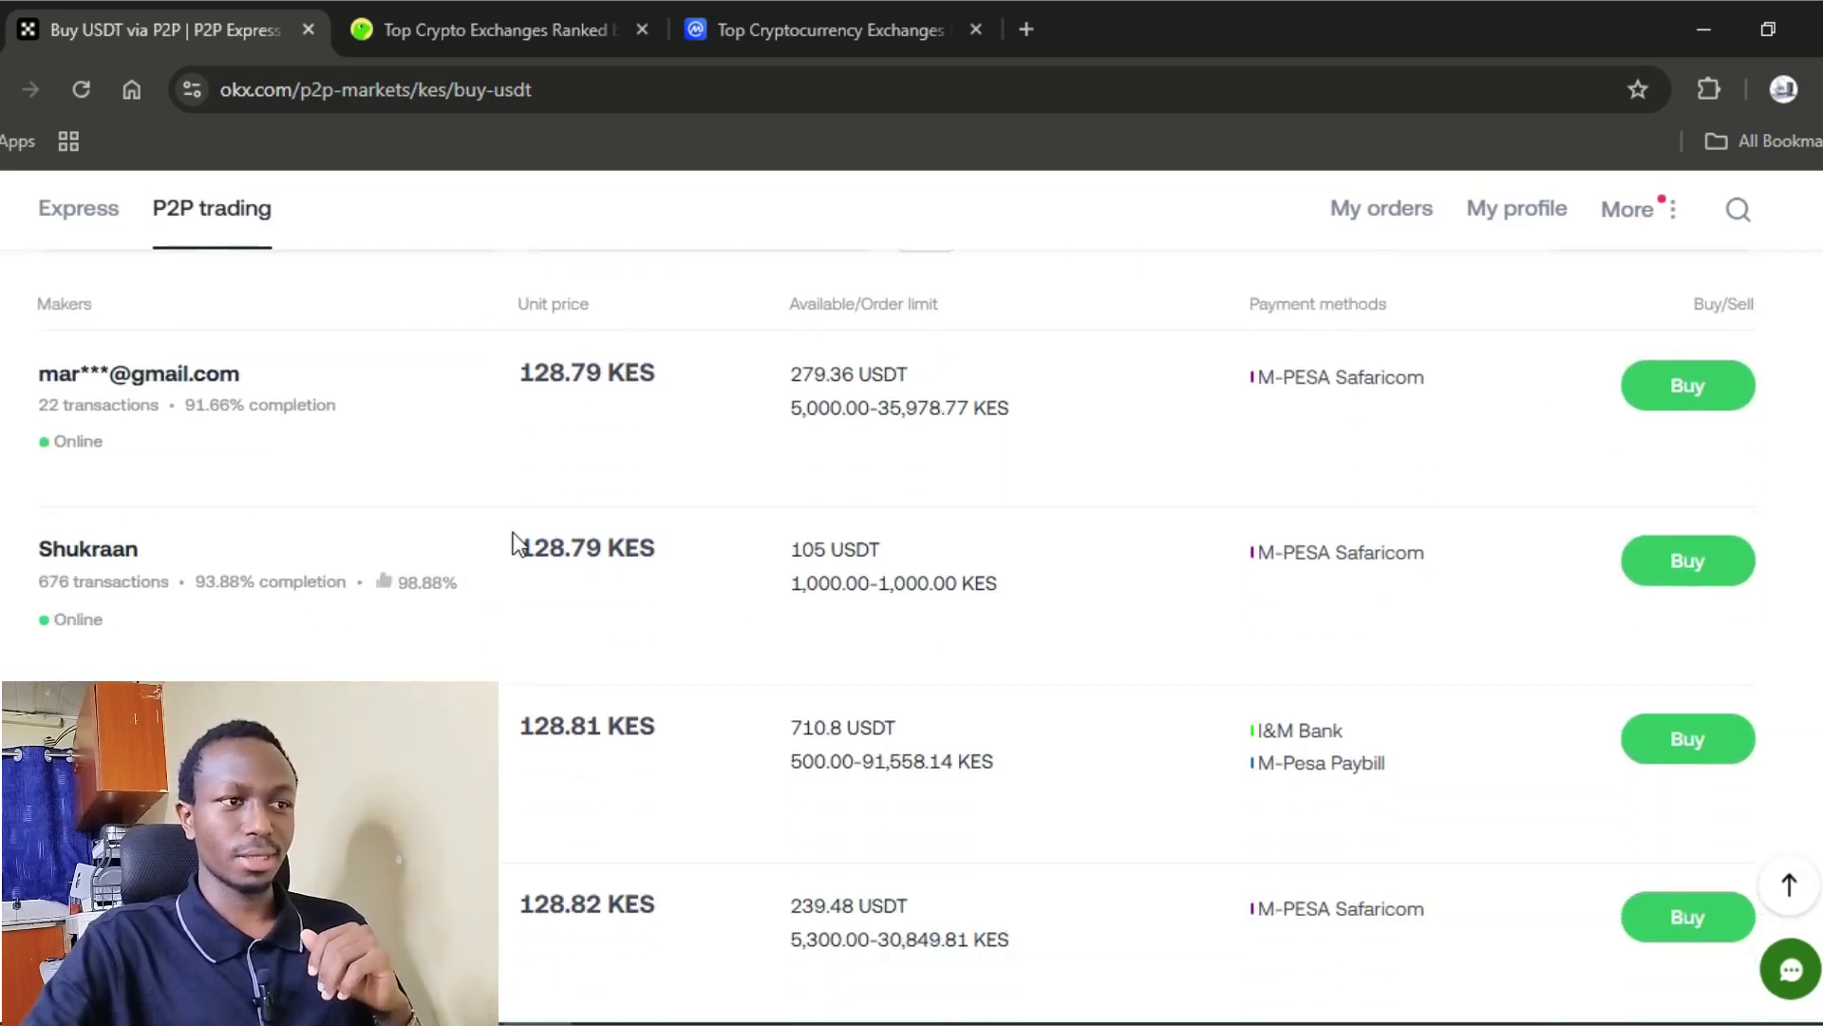
scroll(752, 837, up, 4)
scroll(1343, 793, down, 2)
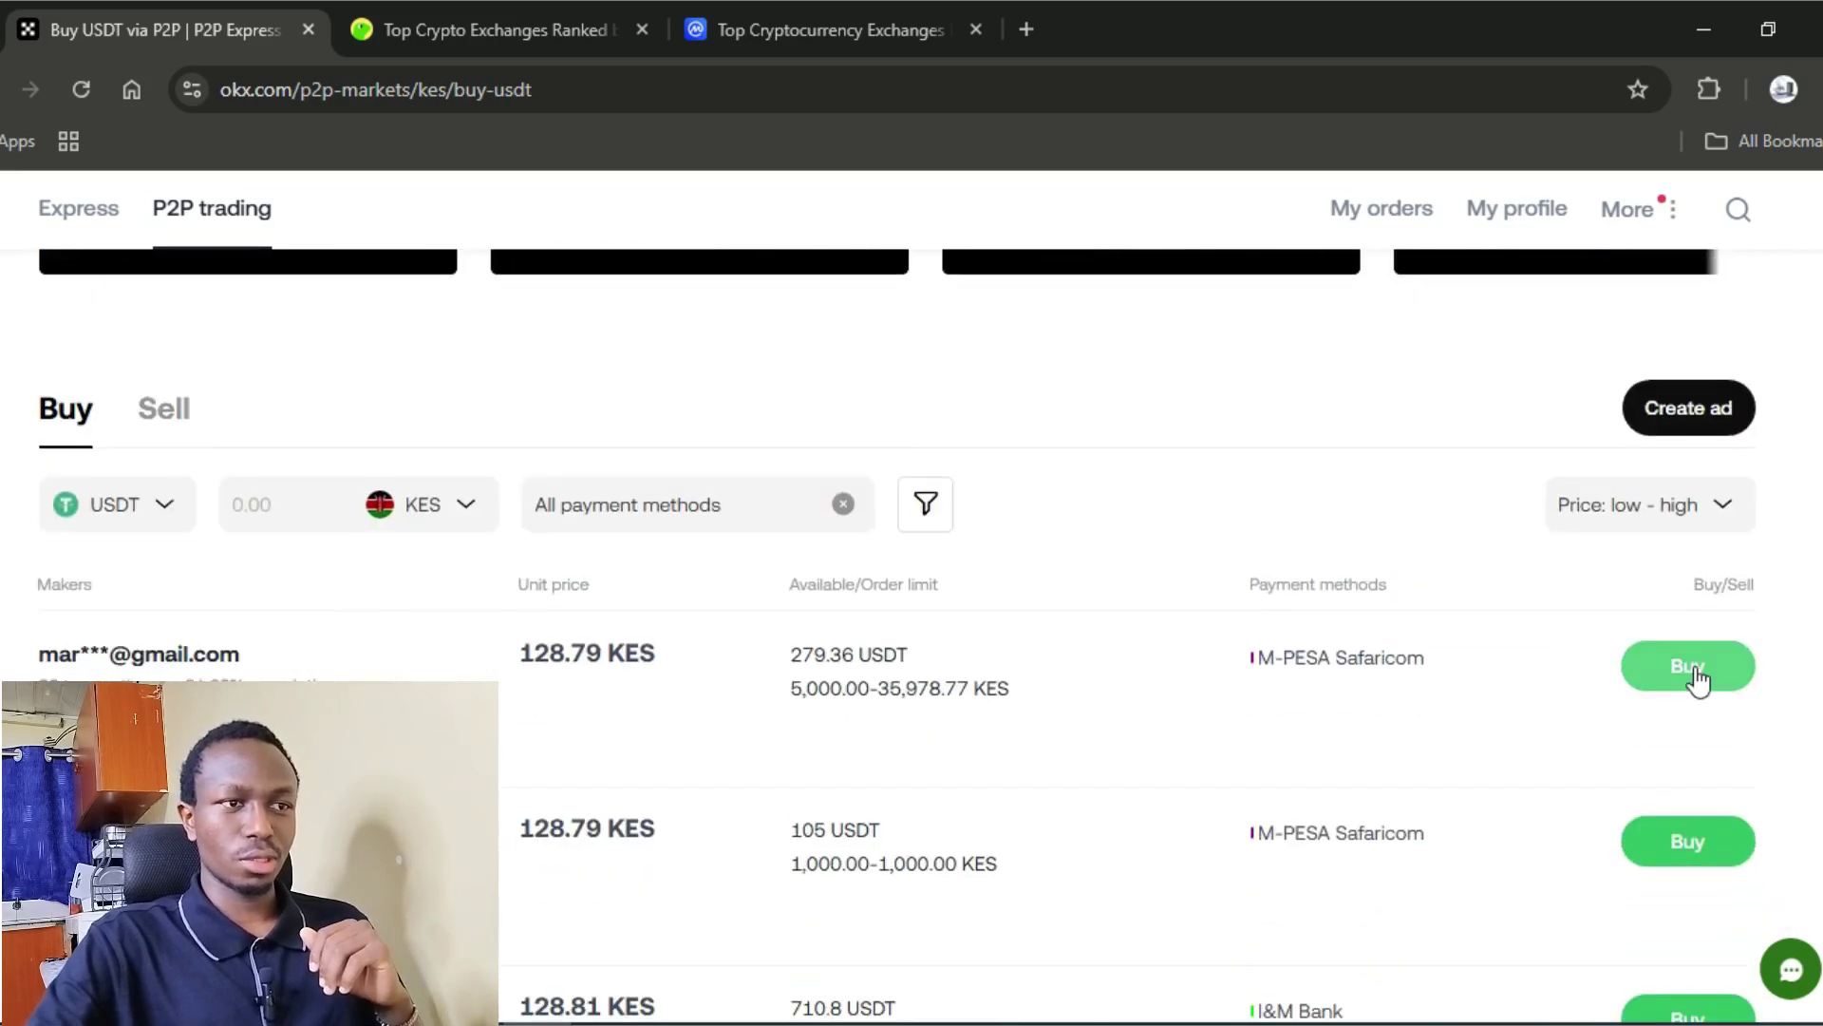
click(1695, 669)
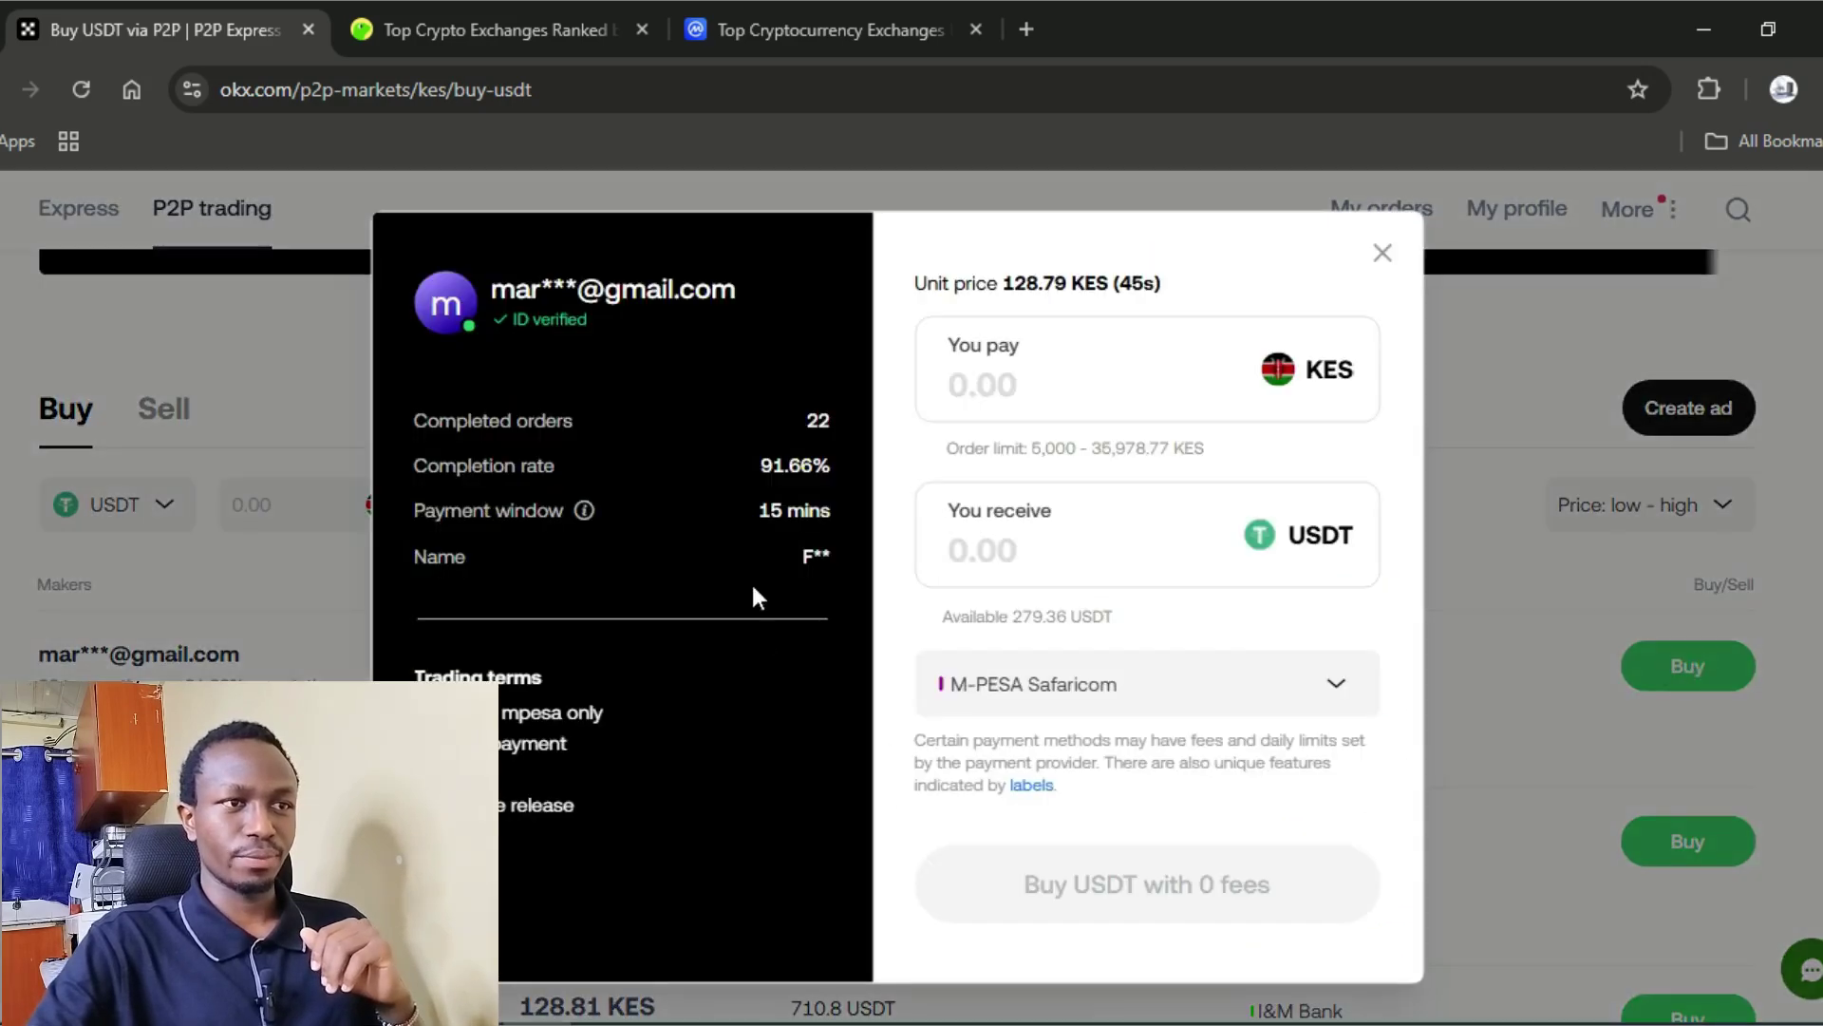
click(1073, 550)
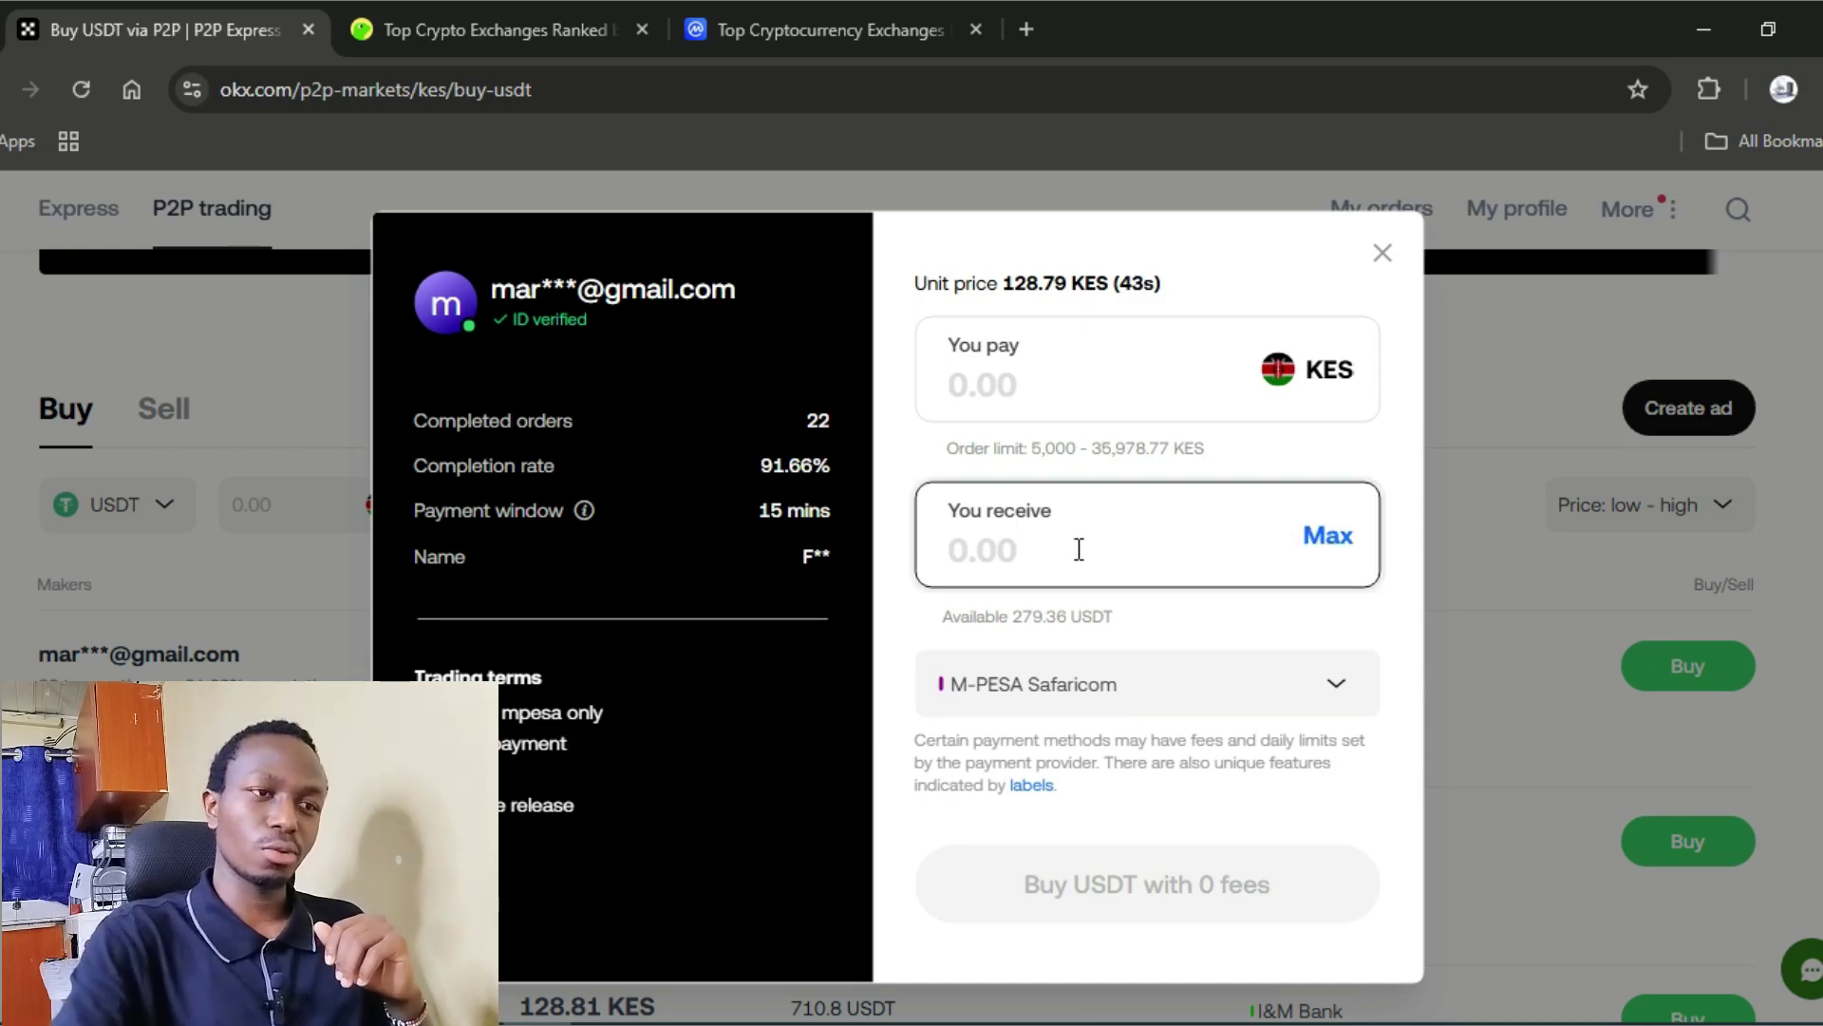
text(100)
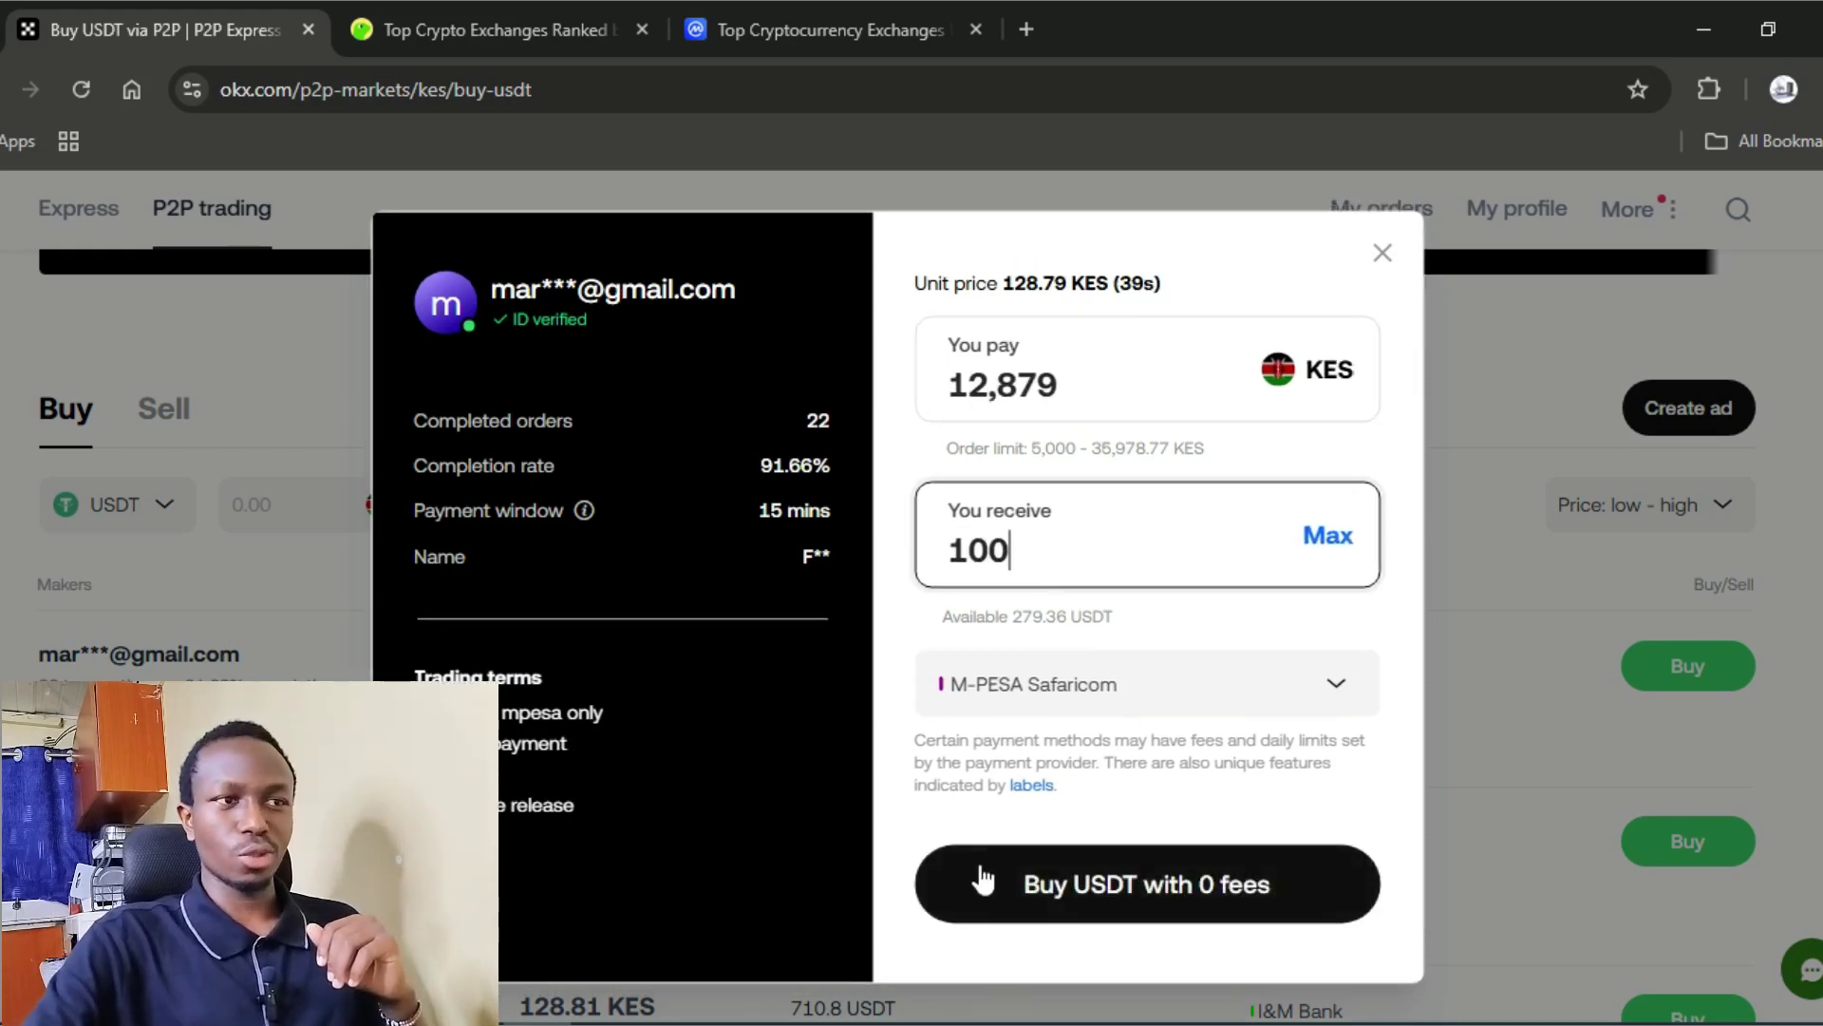
click(1336, 693)
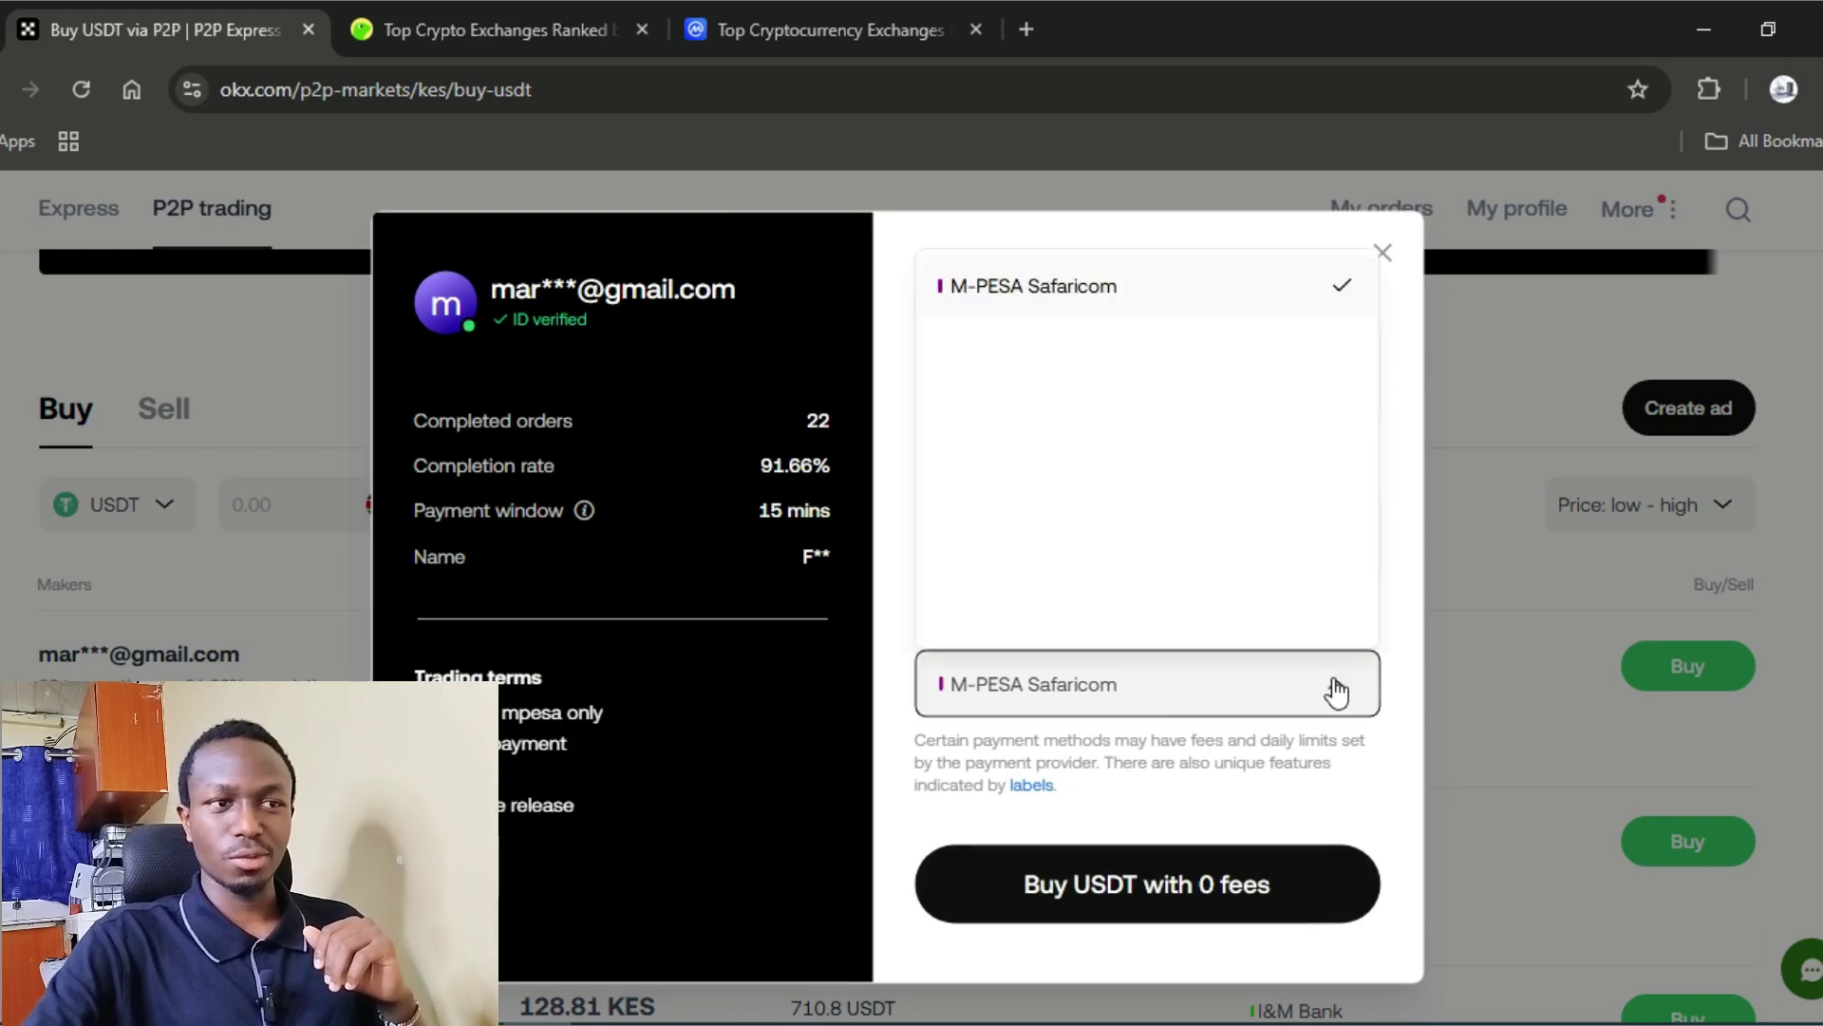
click(1458, 792)
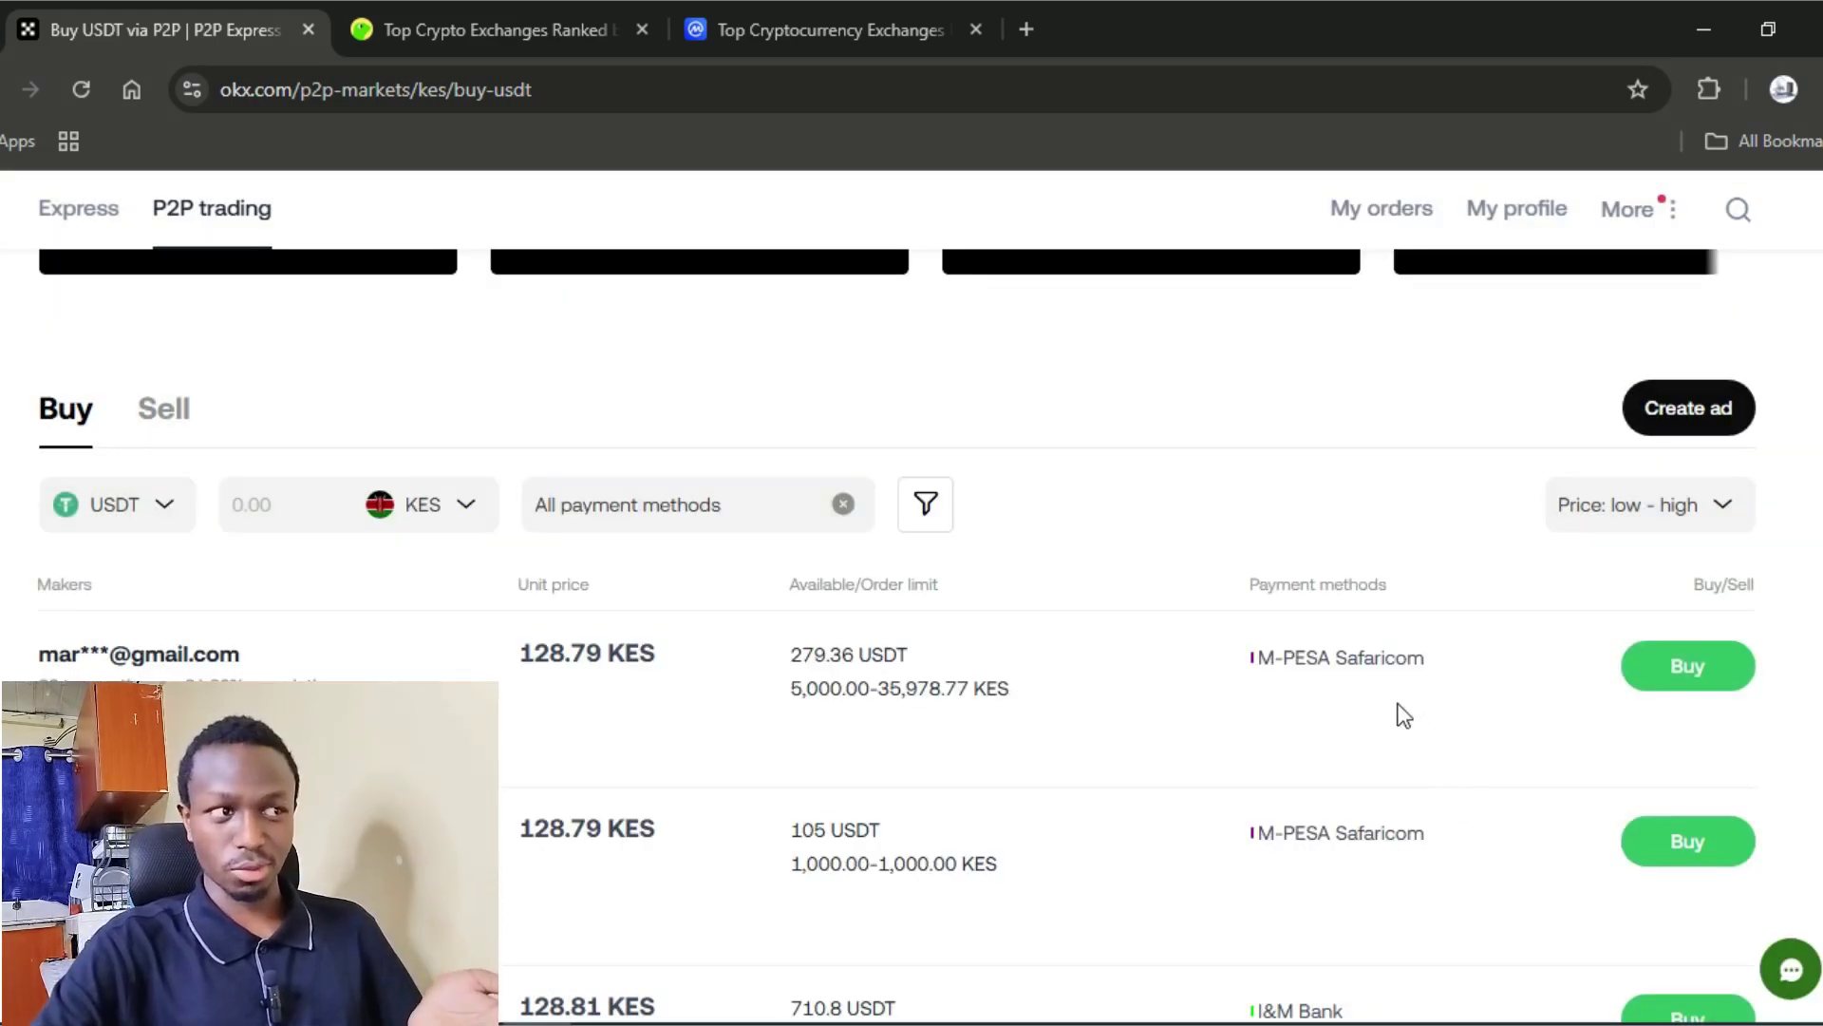
Browse the USDT sell offers, then open Trade > Copy trading to reach the Marketplace with 29,462 traders.
scroll(1016, 631, down, 1)
scroll(1016, 632, up, 2)
scroll(1016, 631, down, 5)
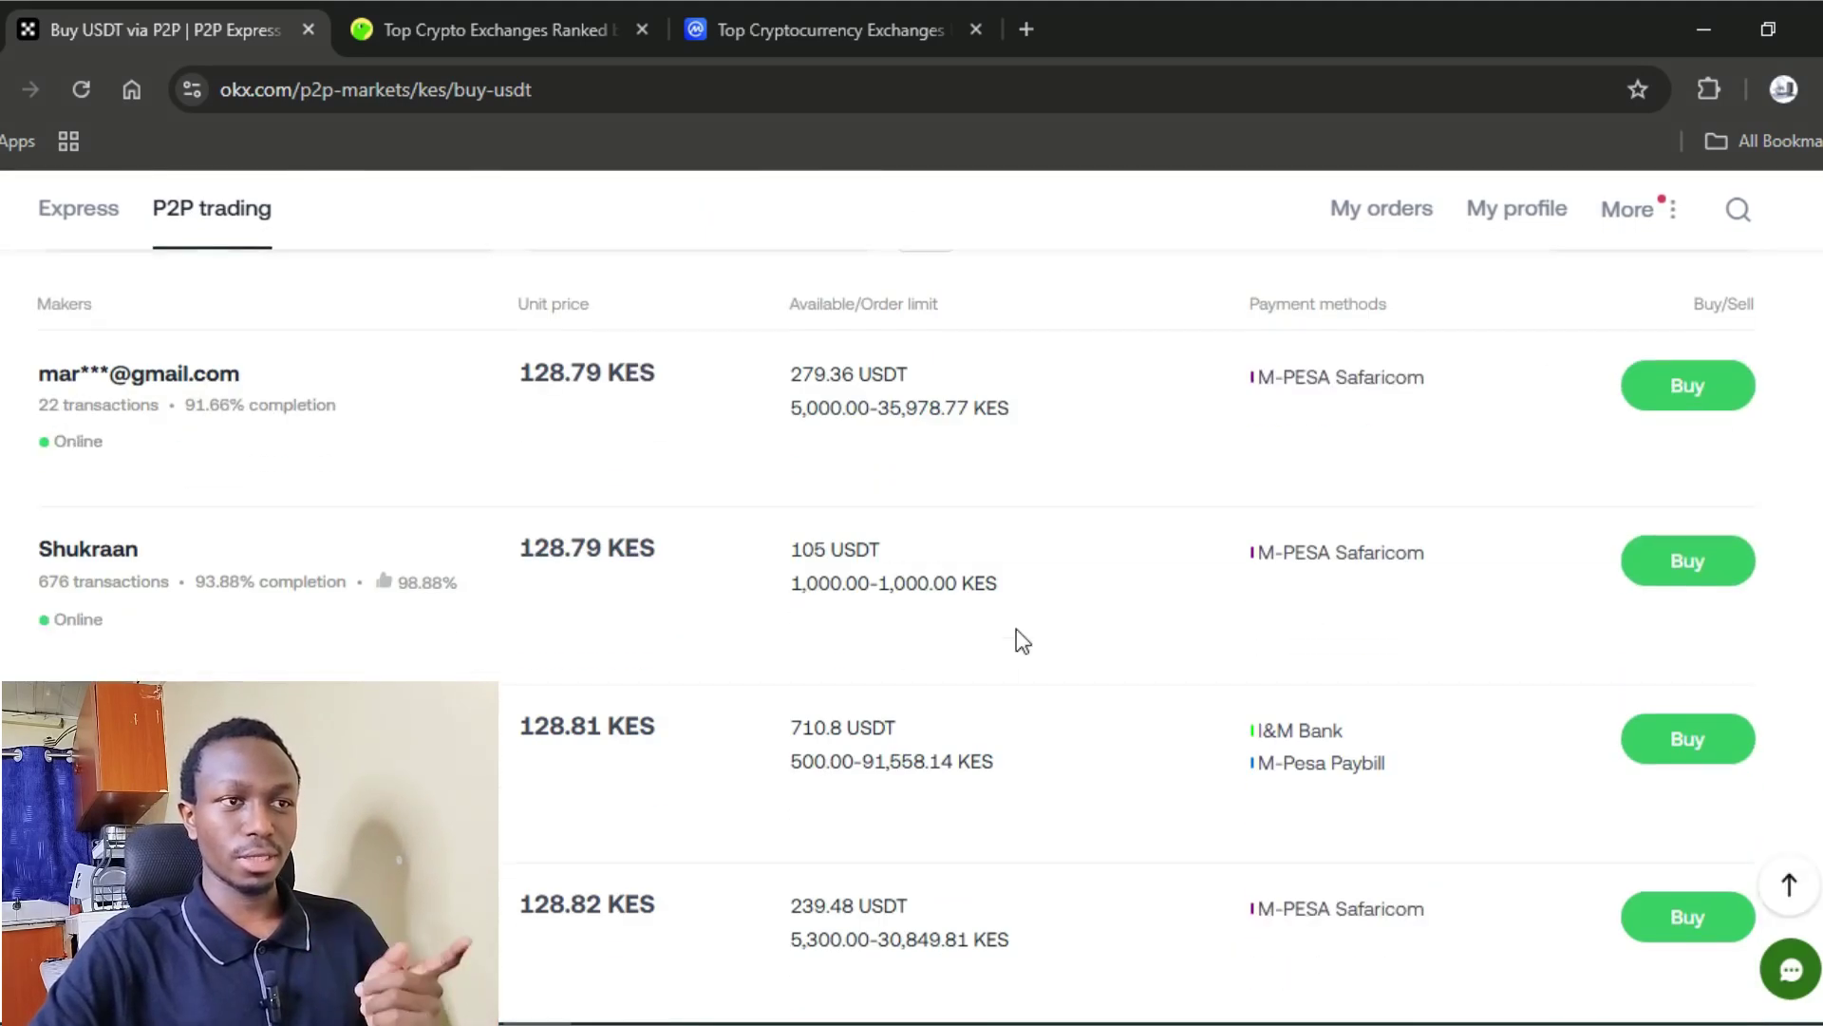
scroll(1016, 628, up, 3)
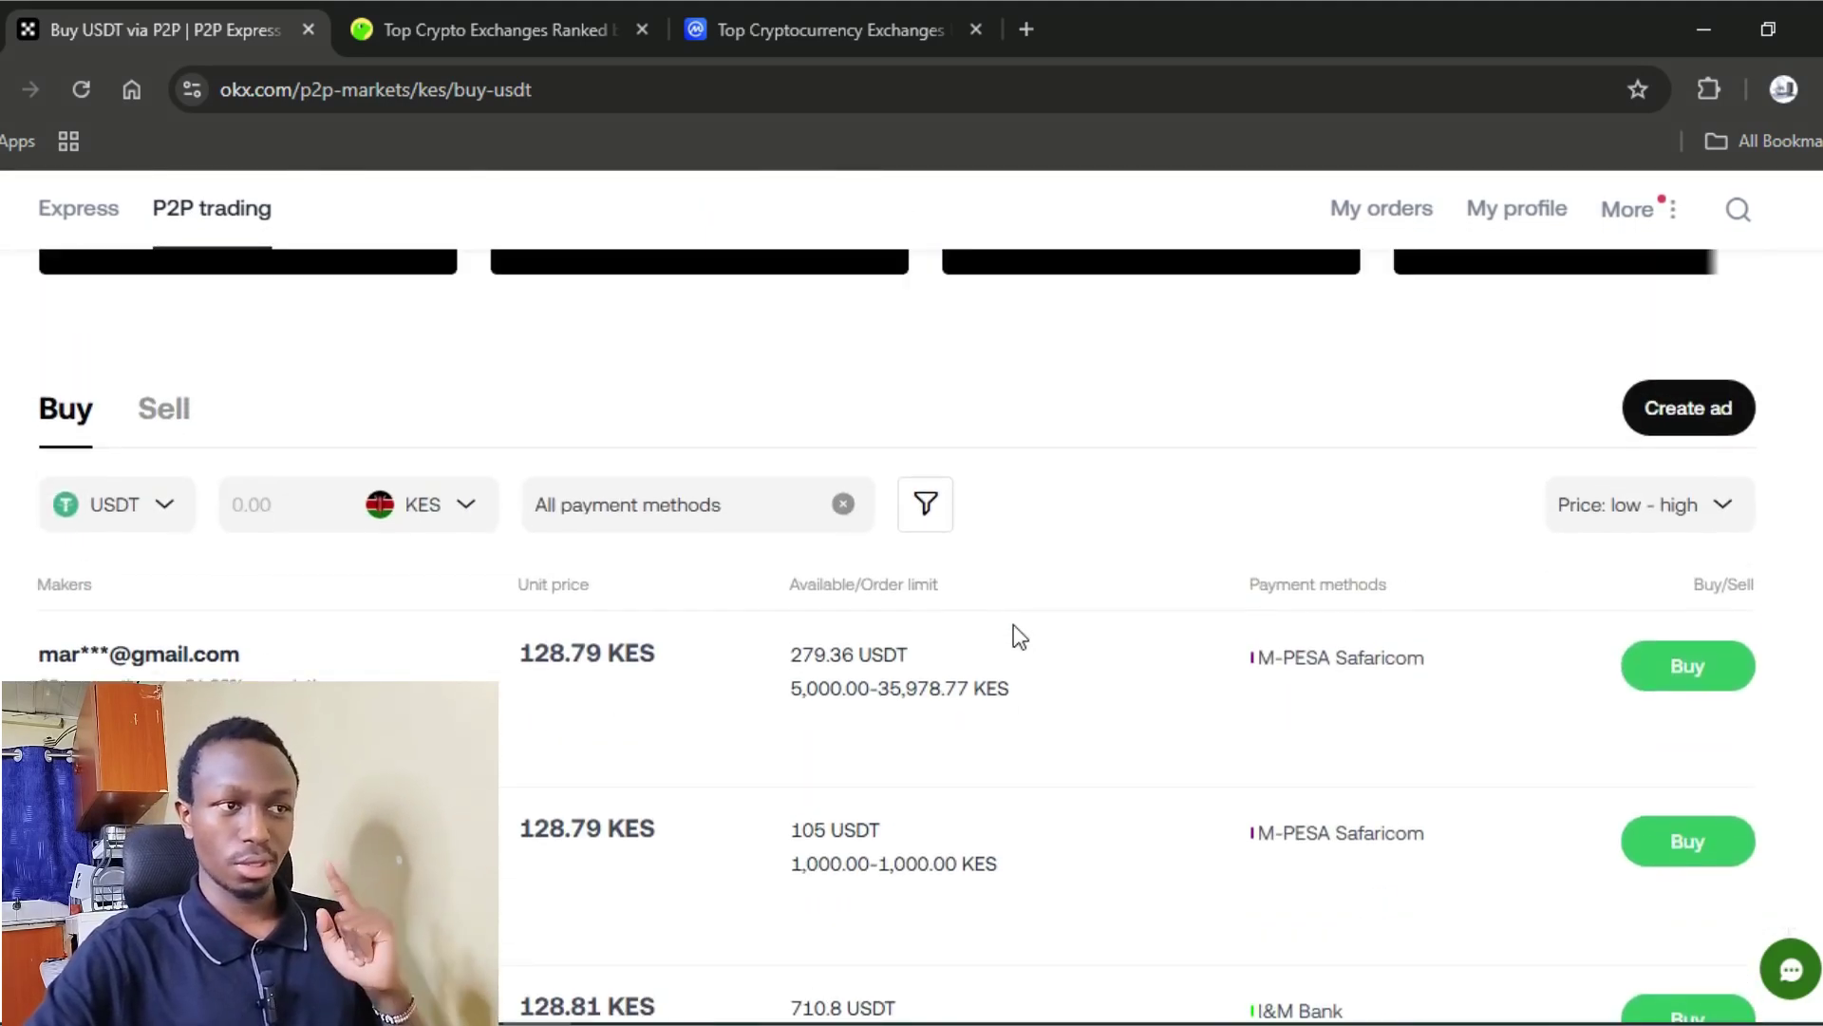
scroll(997, 588, up, 5)
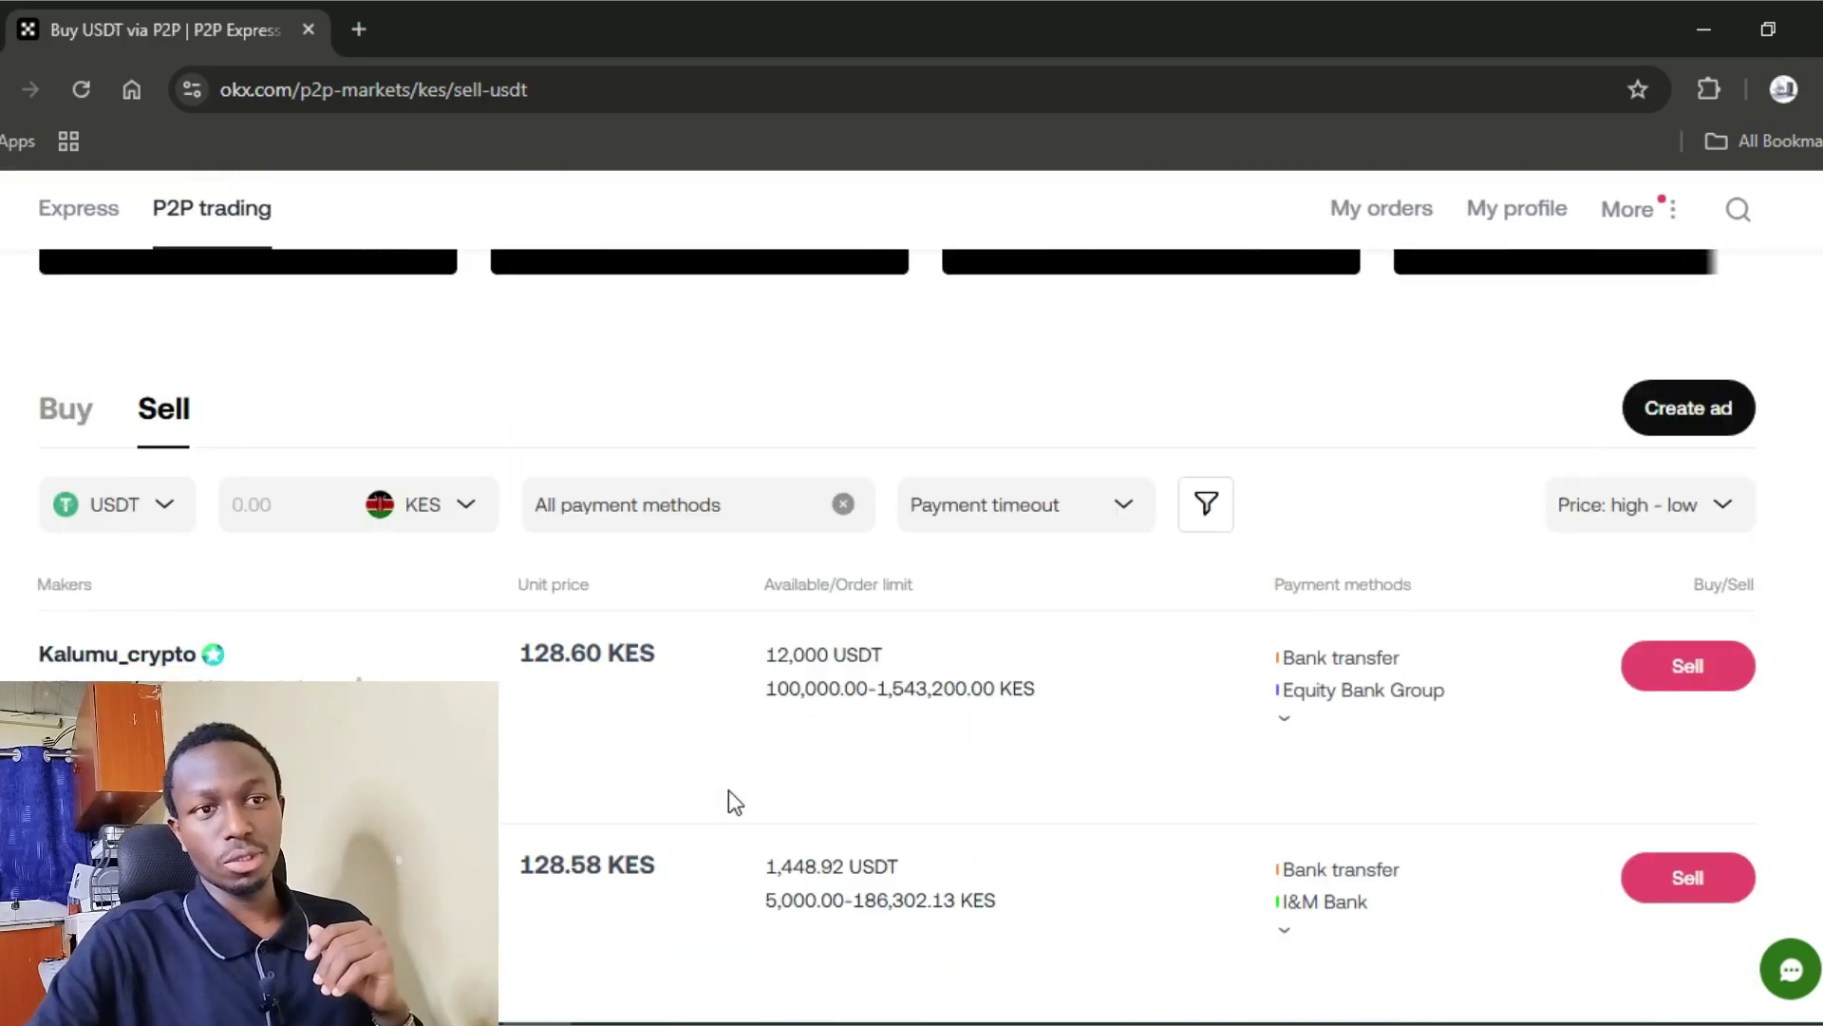
scroll(729, 794, down, 5)
scroll(1042, 663, up, 6)
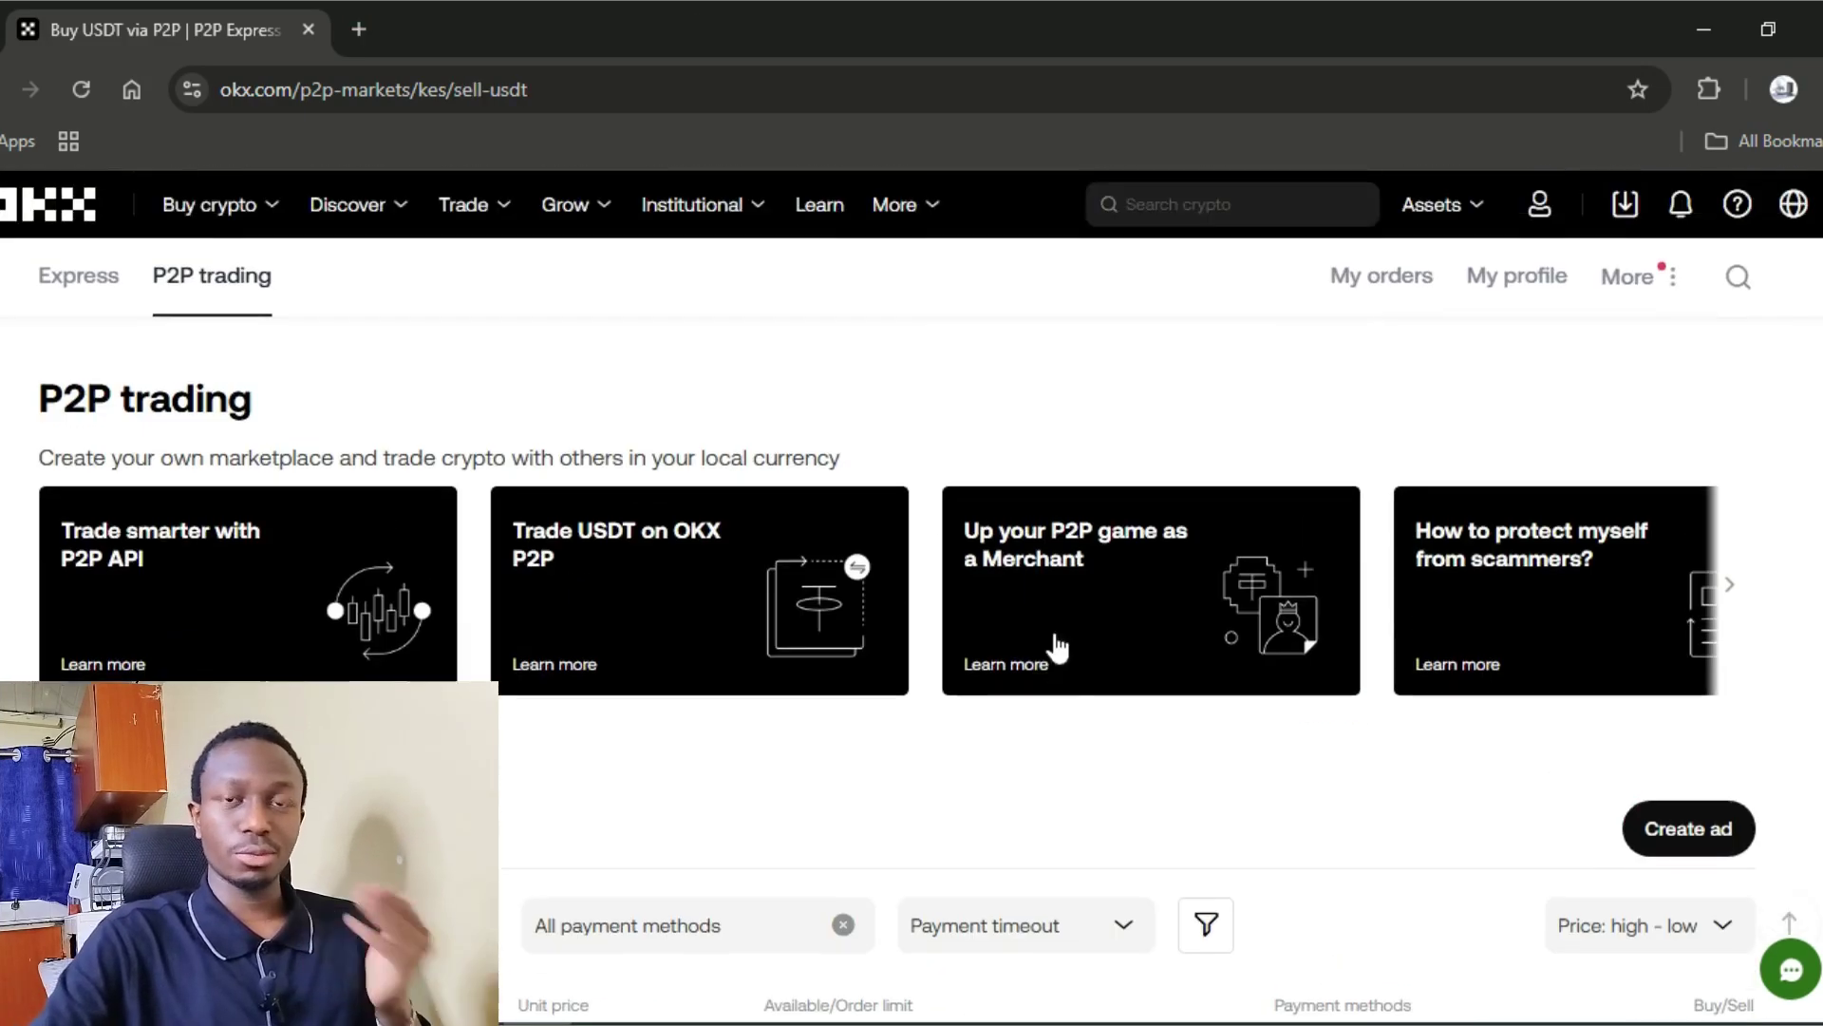
mouse_move(493, 212)
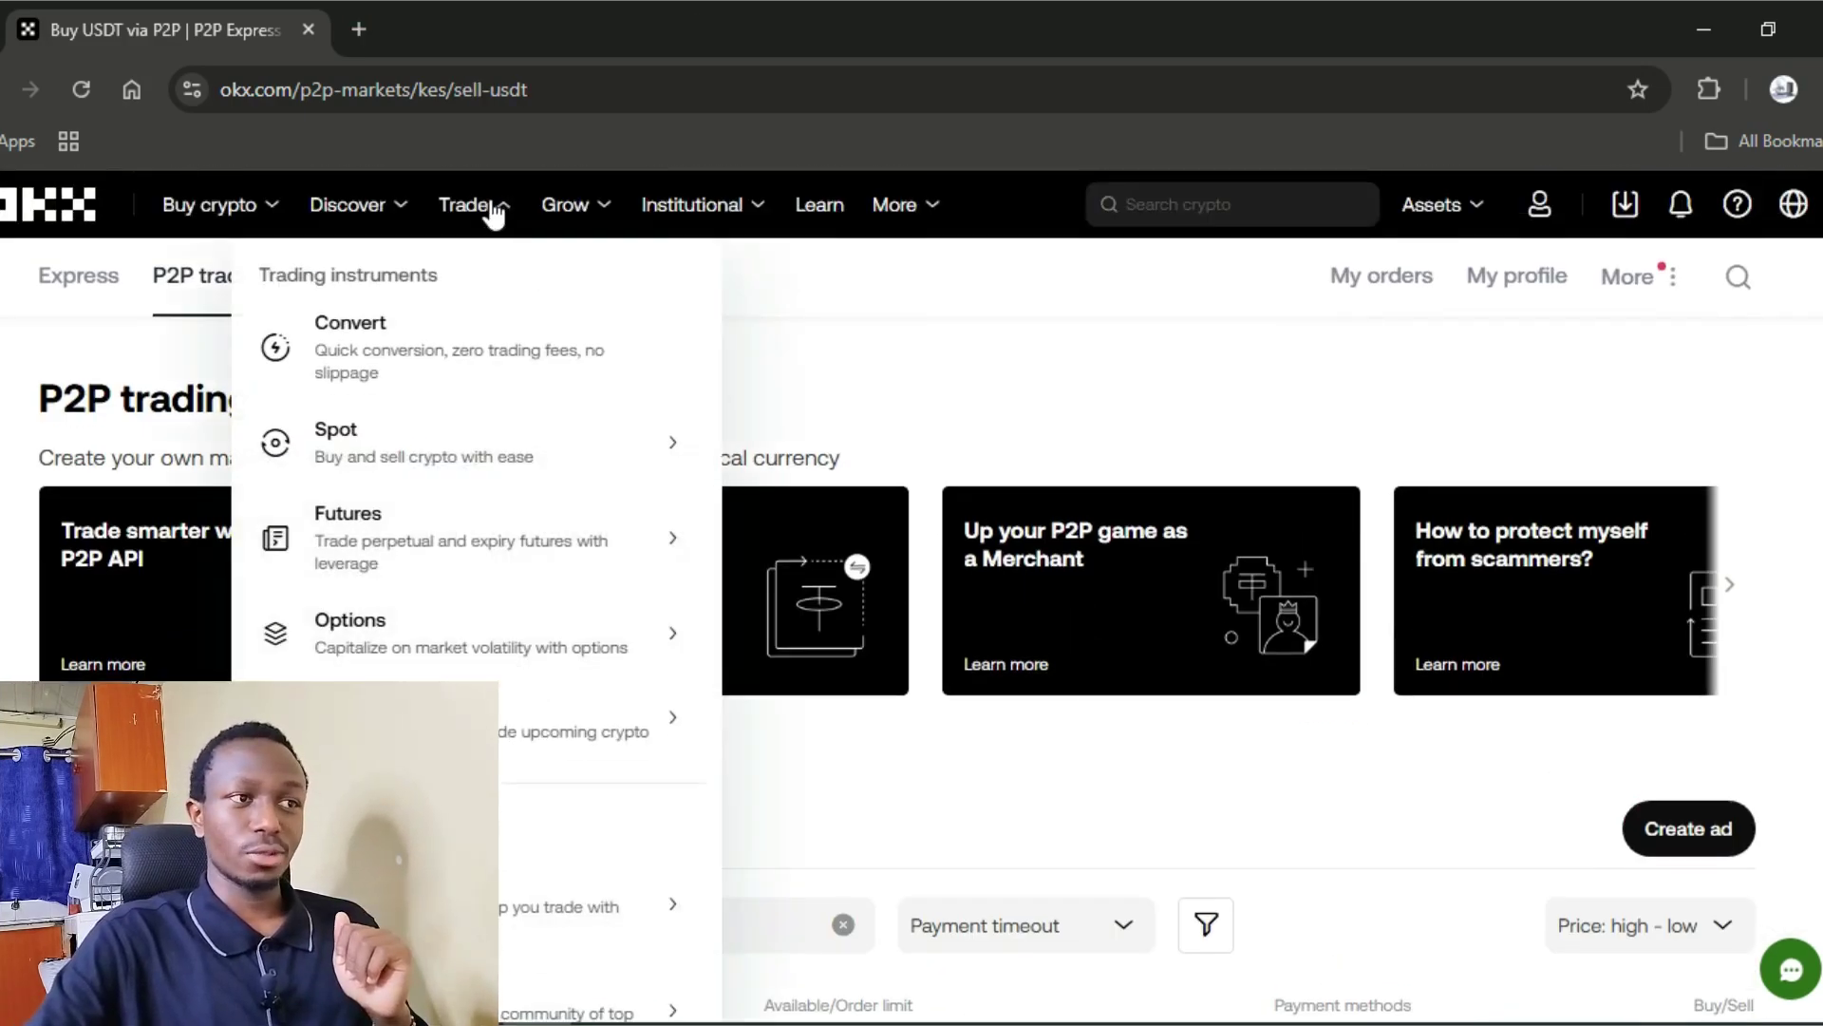
mouse_move(579, 634)
scroll(532, 854, down, 3)
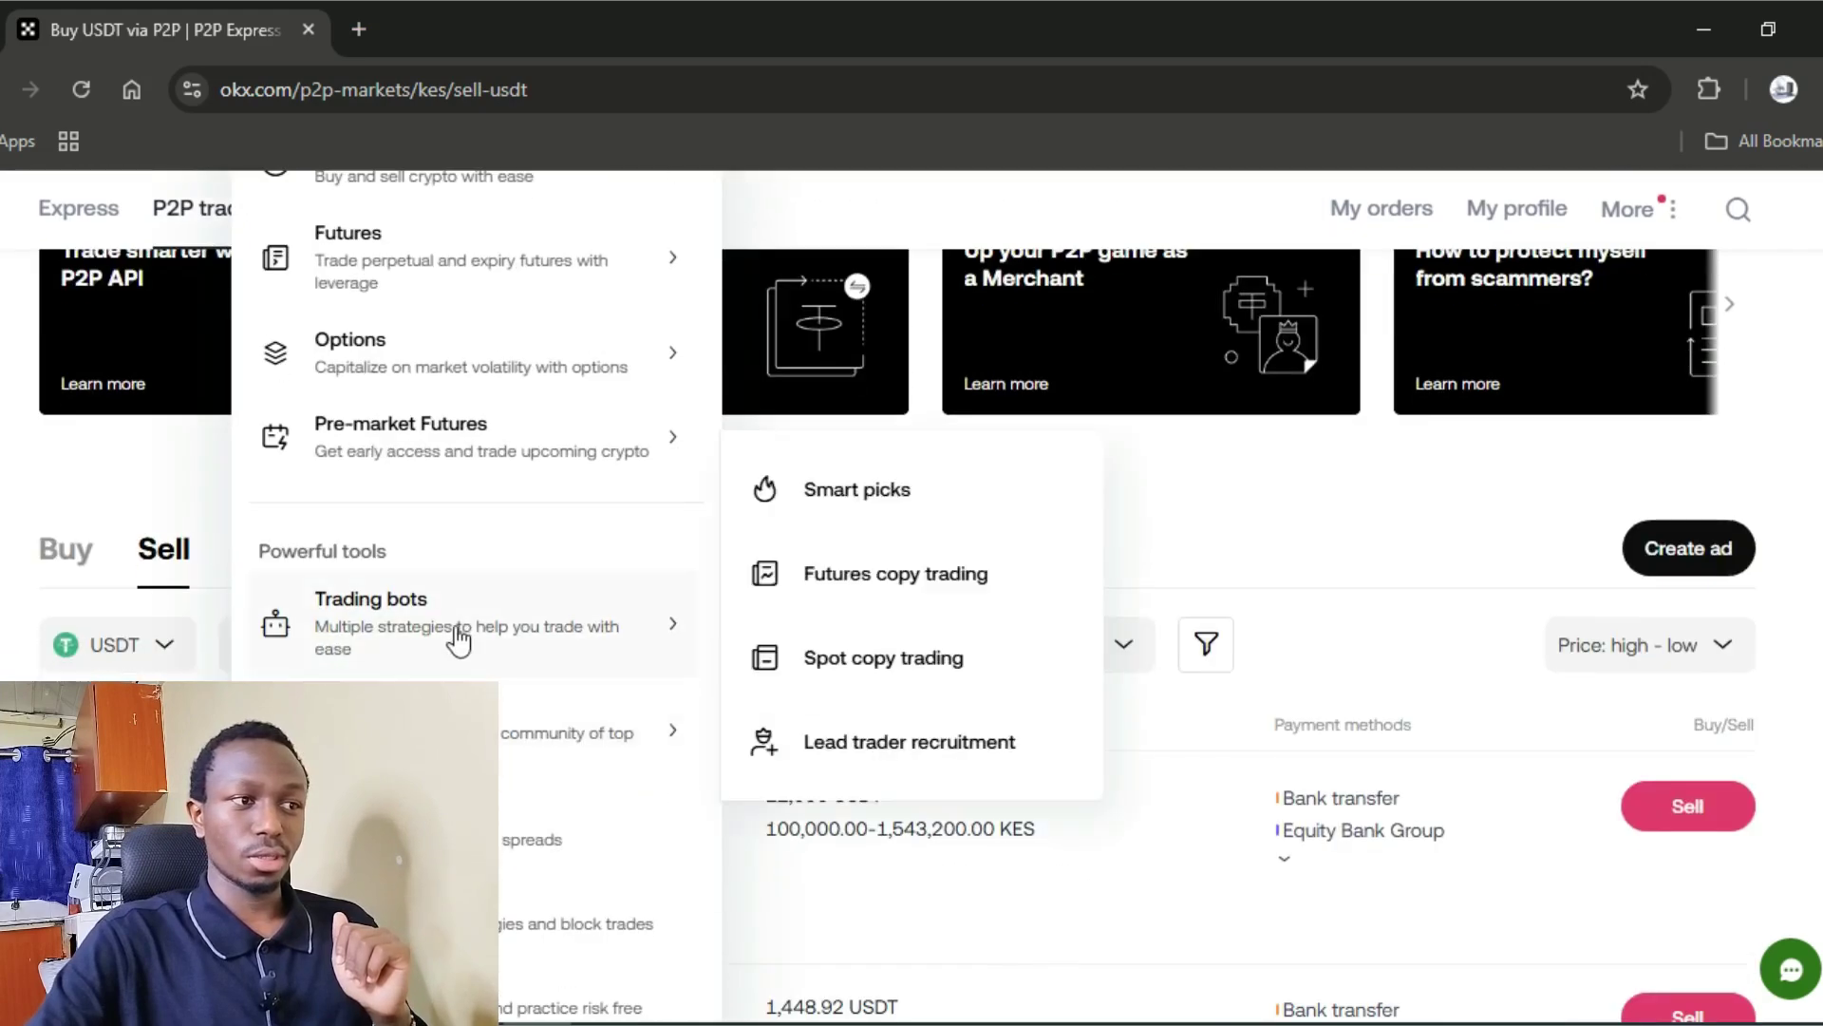
mouse_move(547, 780)
click(577, 722)
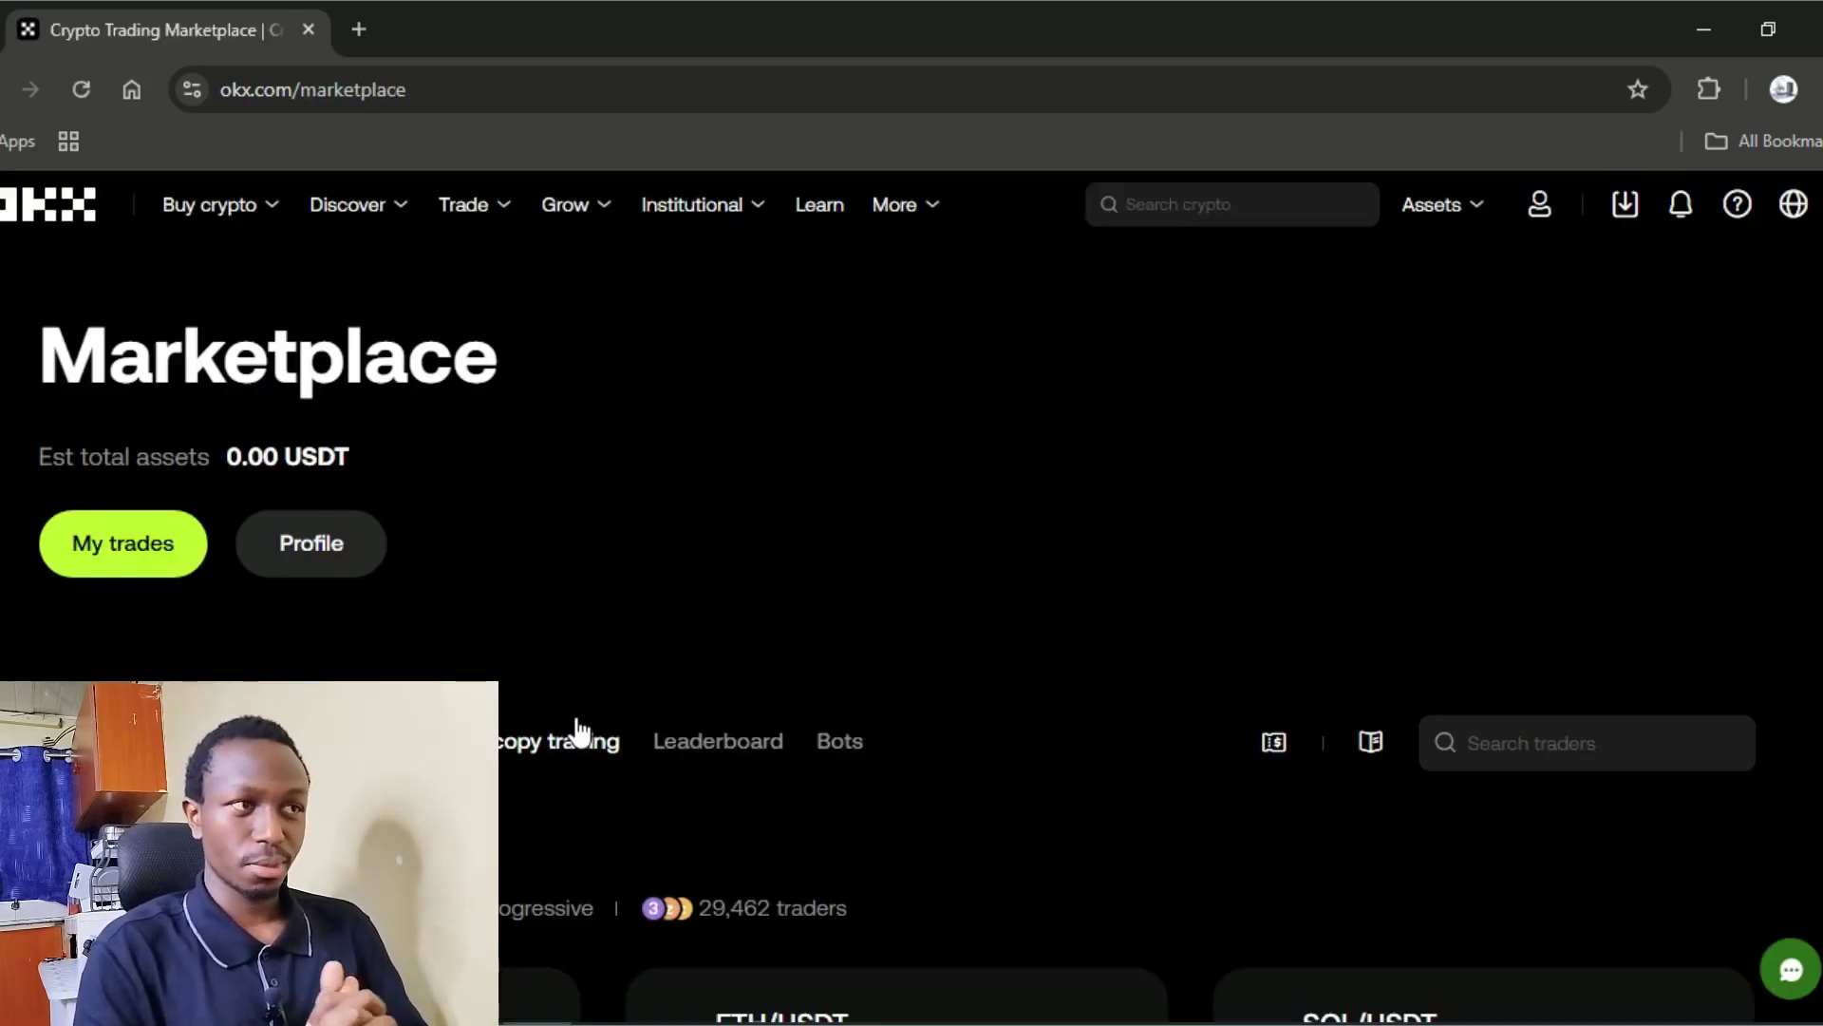
click(577, 727)
scroll(1003, 636, down, 8)
scroll(1010, 660, down, 5)
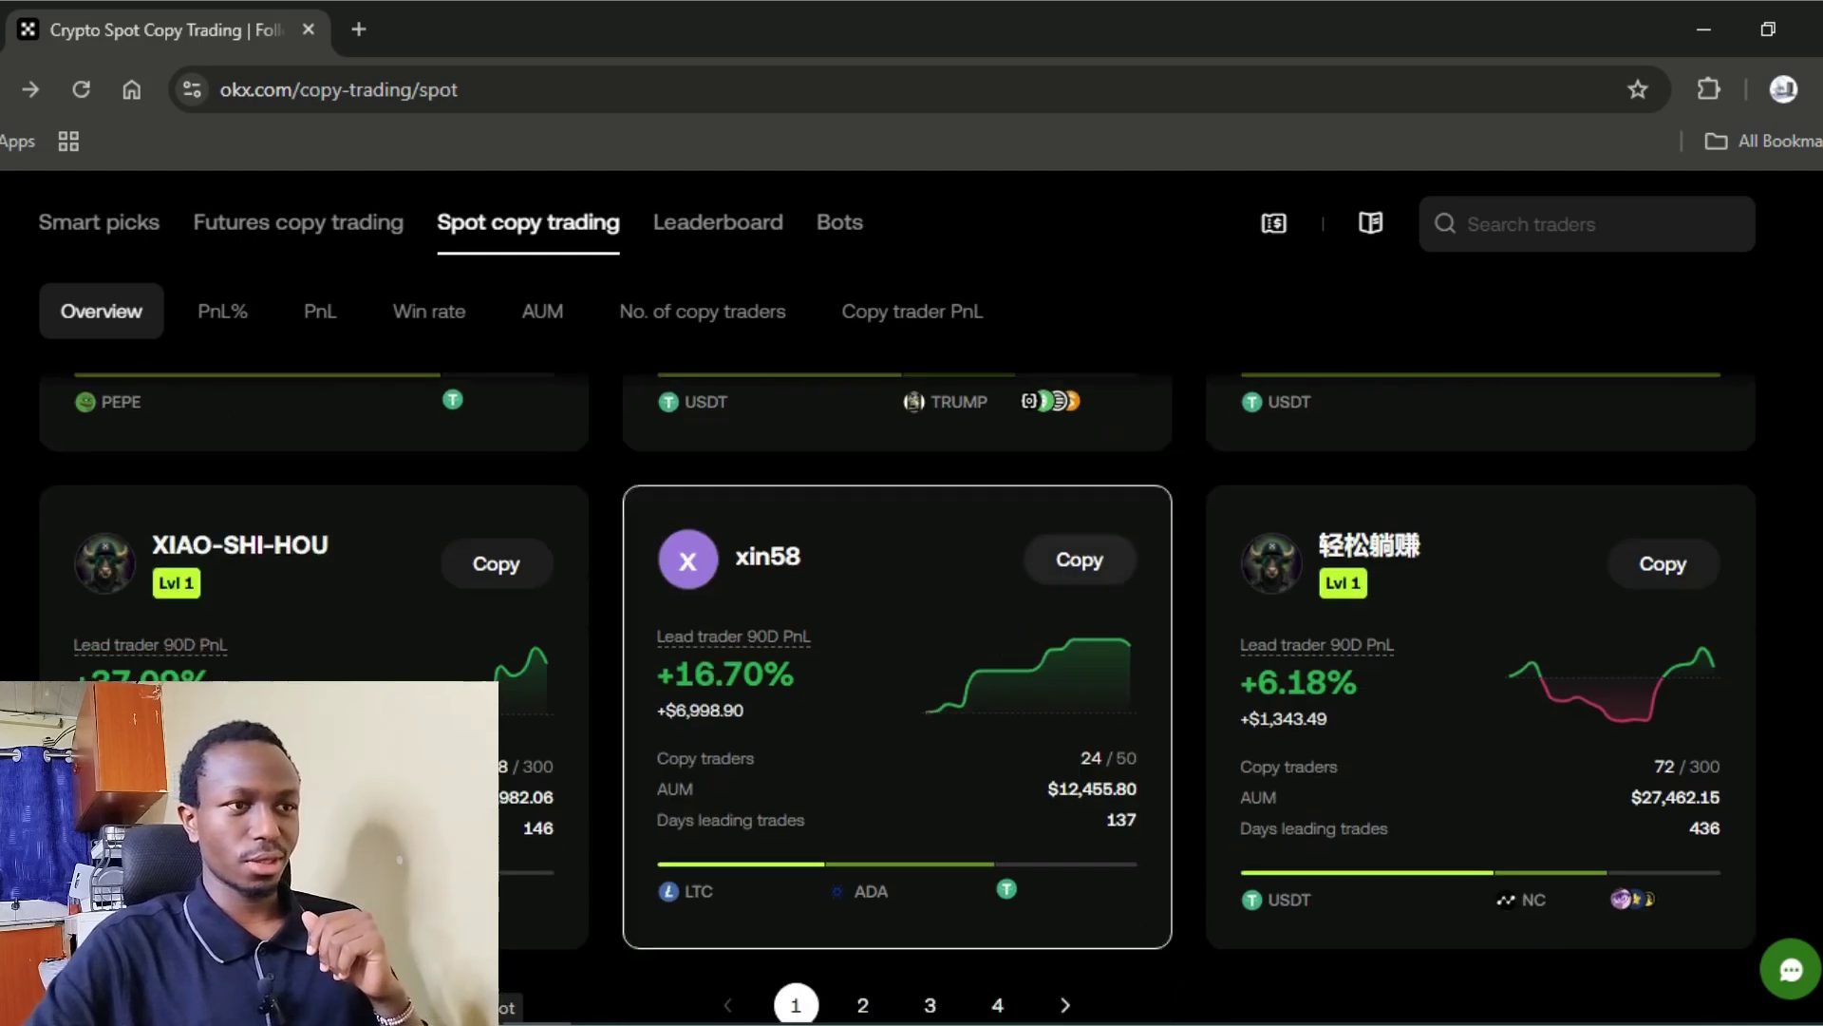
scroll(1058, 716, up, 10)
scroll(1415, 759, up, 4)
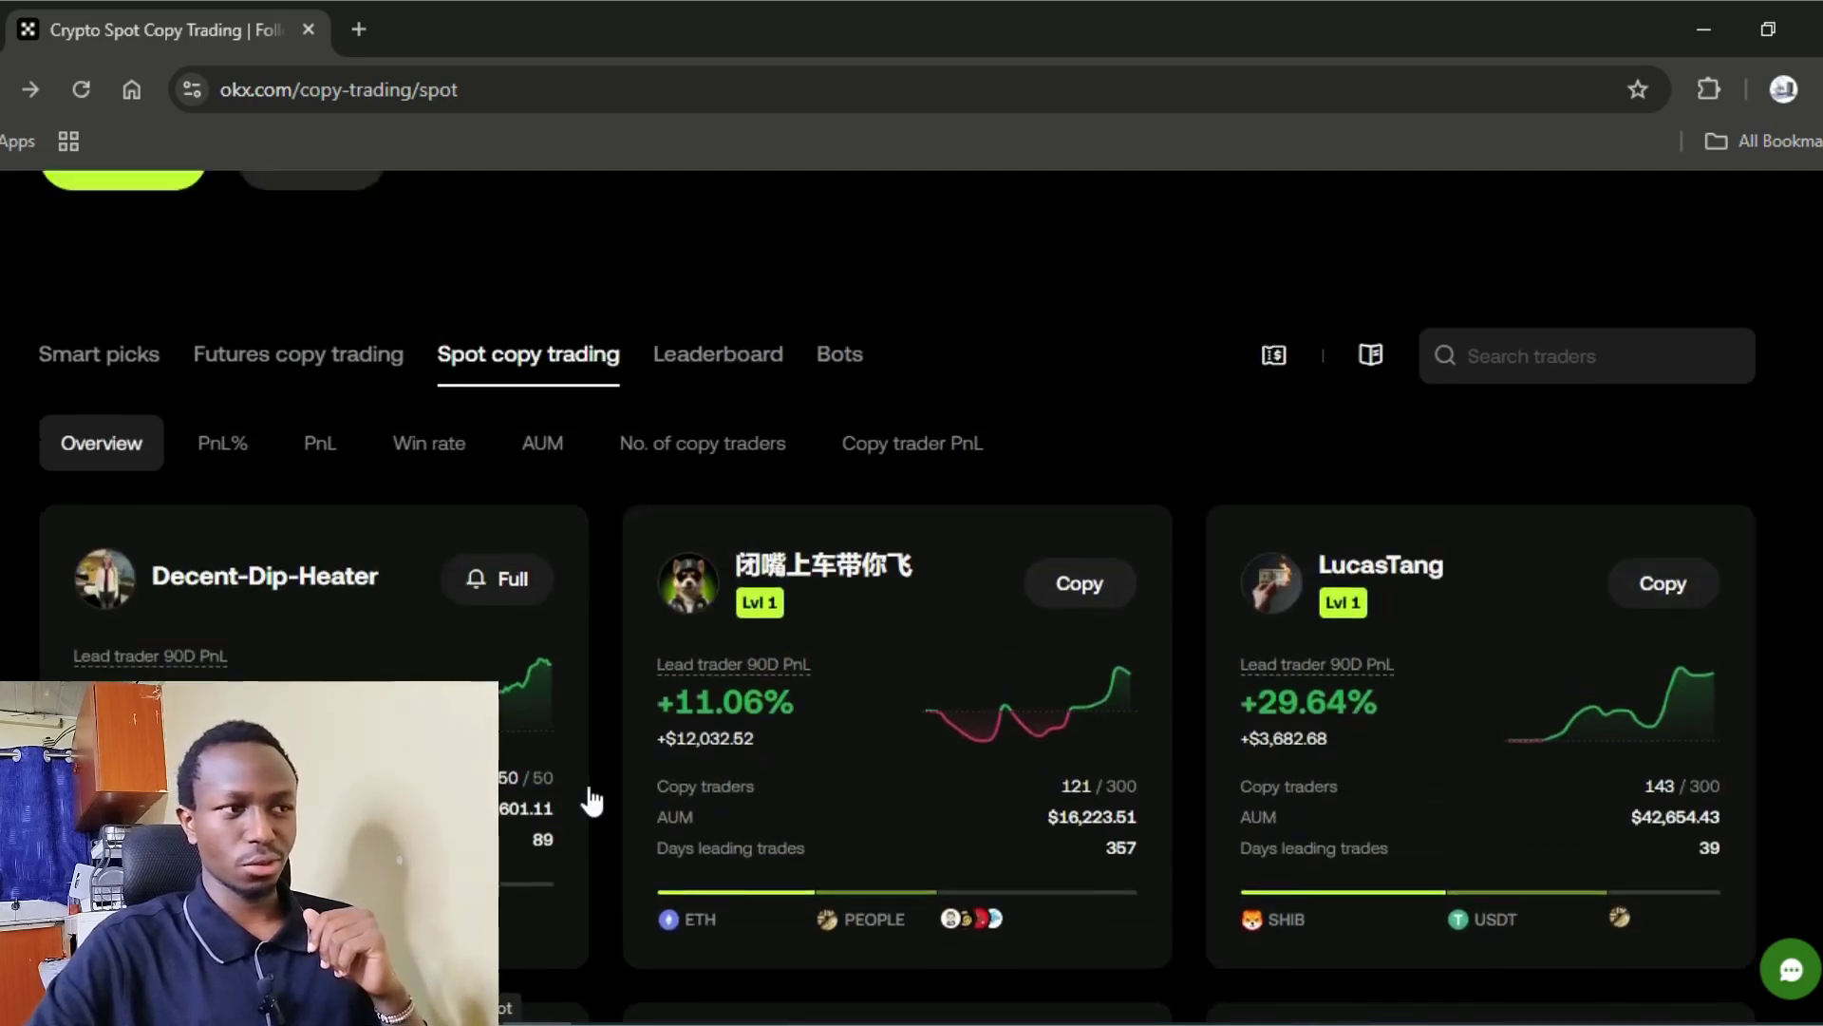
scroll(591, 798, down, 2)
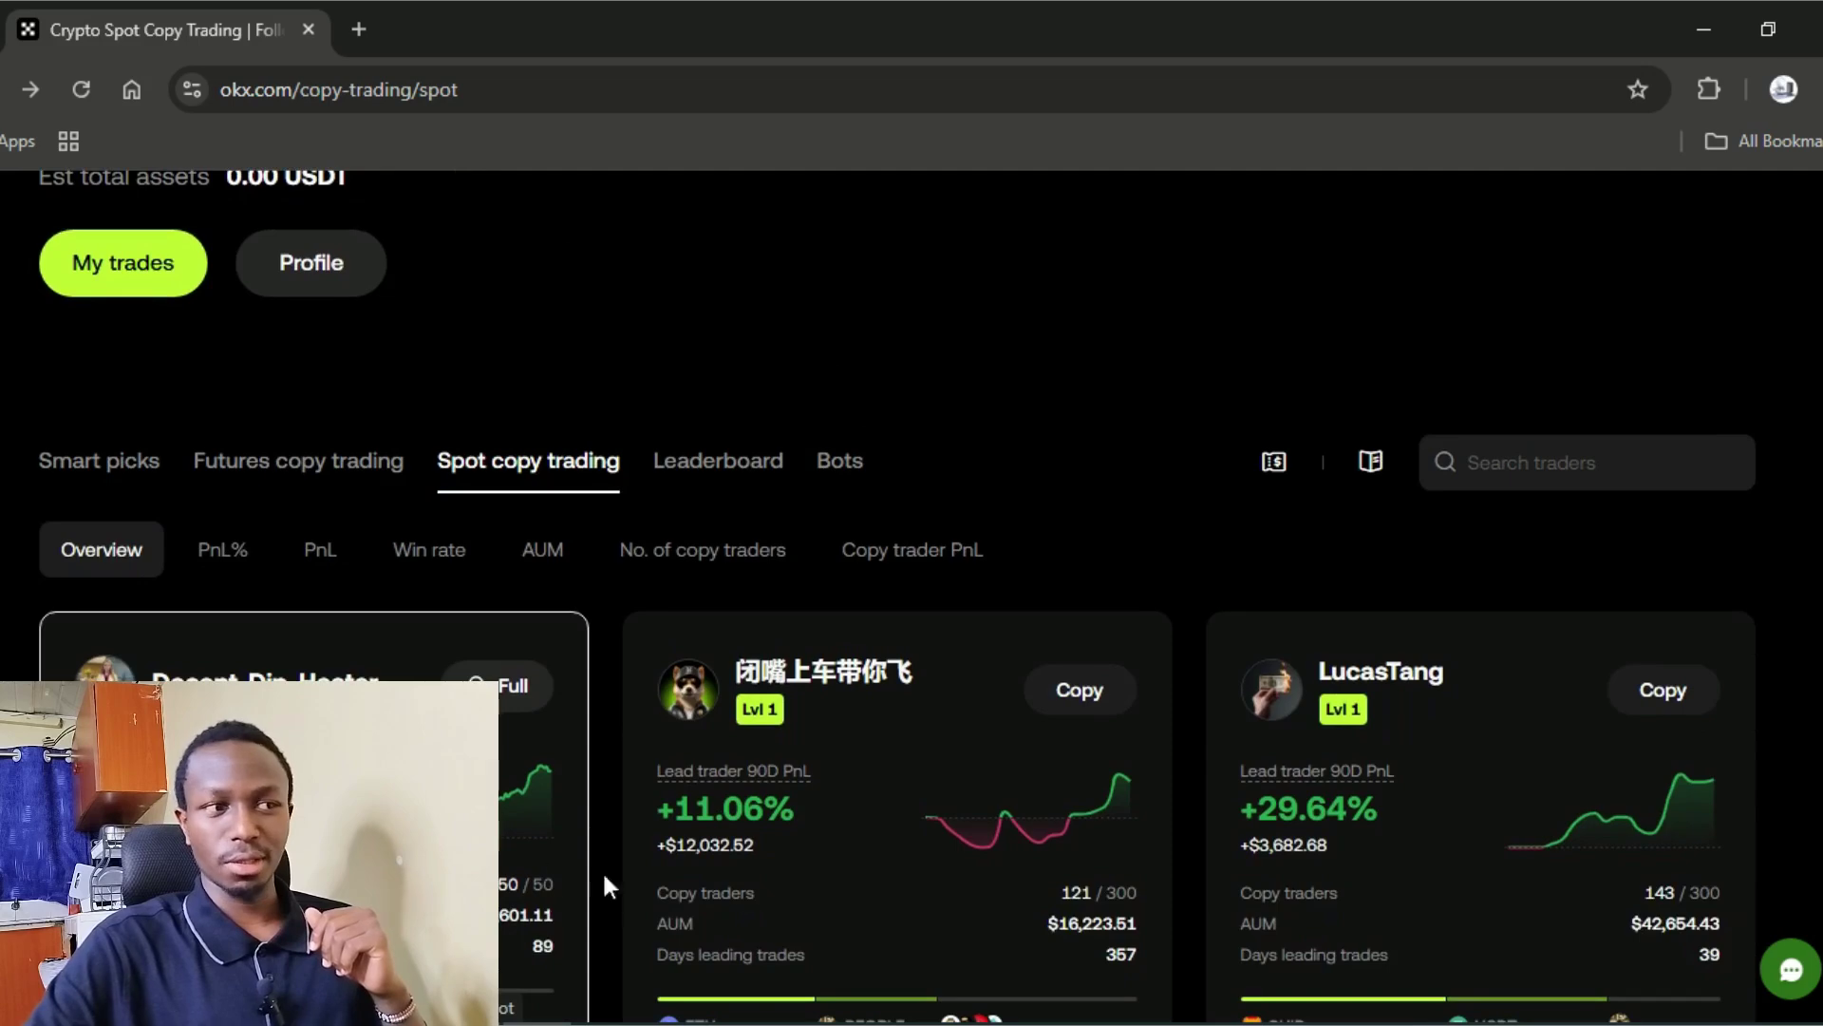
scroll(608, 886, up, 3)
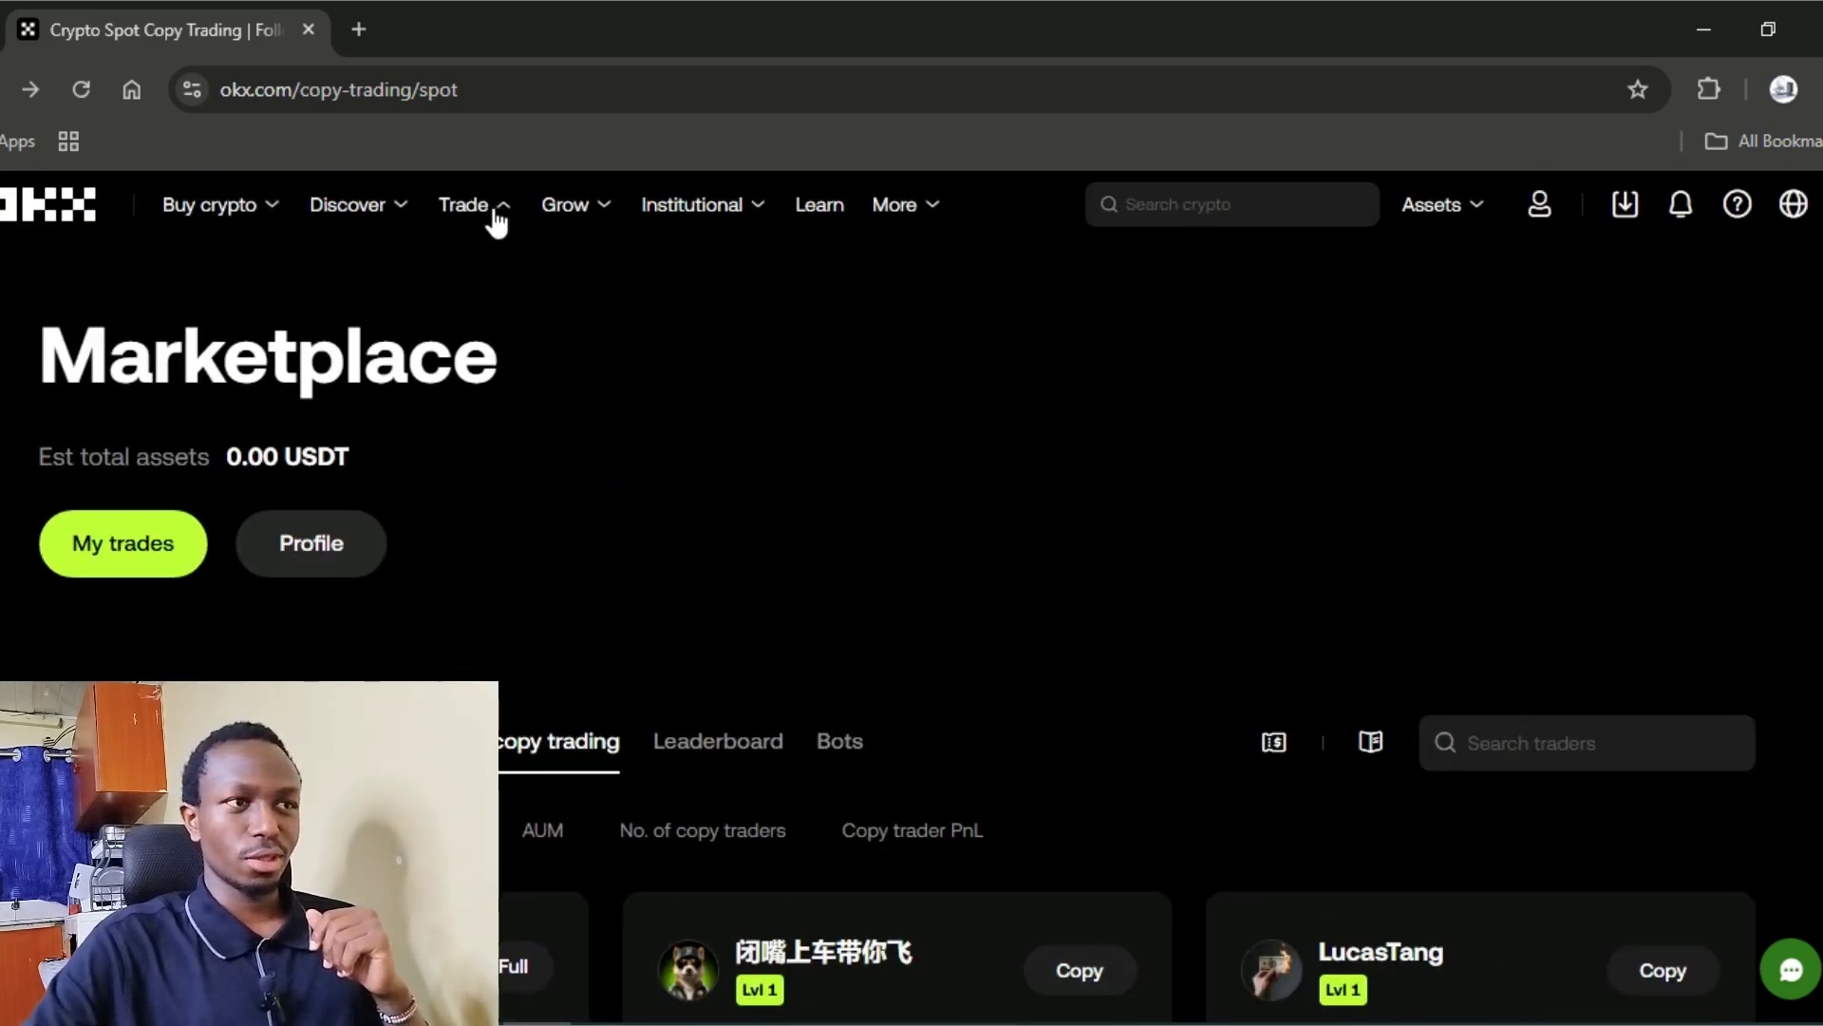
Open BTC/USDT spot trading and bring up the Limit buy/sell panels priced at 103,926.3 USDT.
mouse_move(496, 223)
click(433, 425)
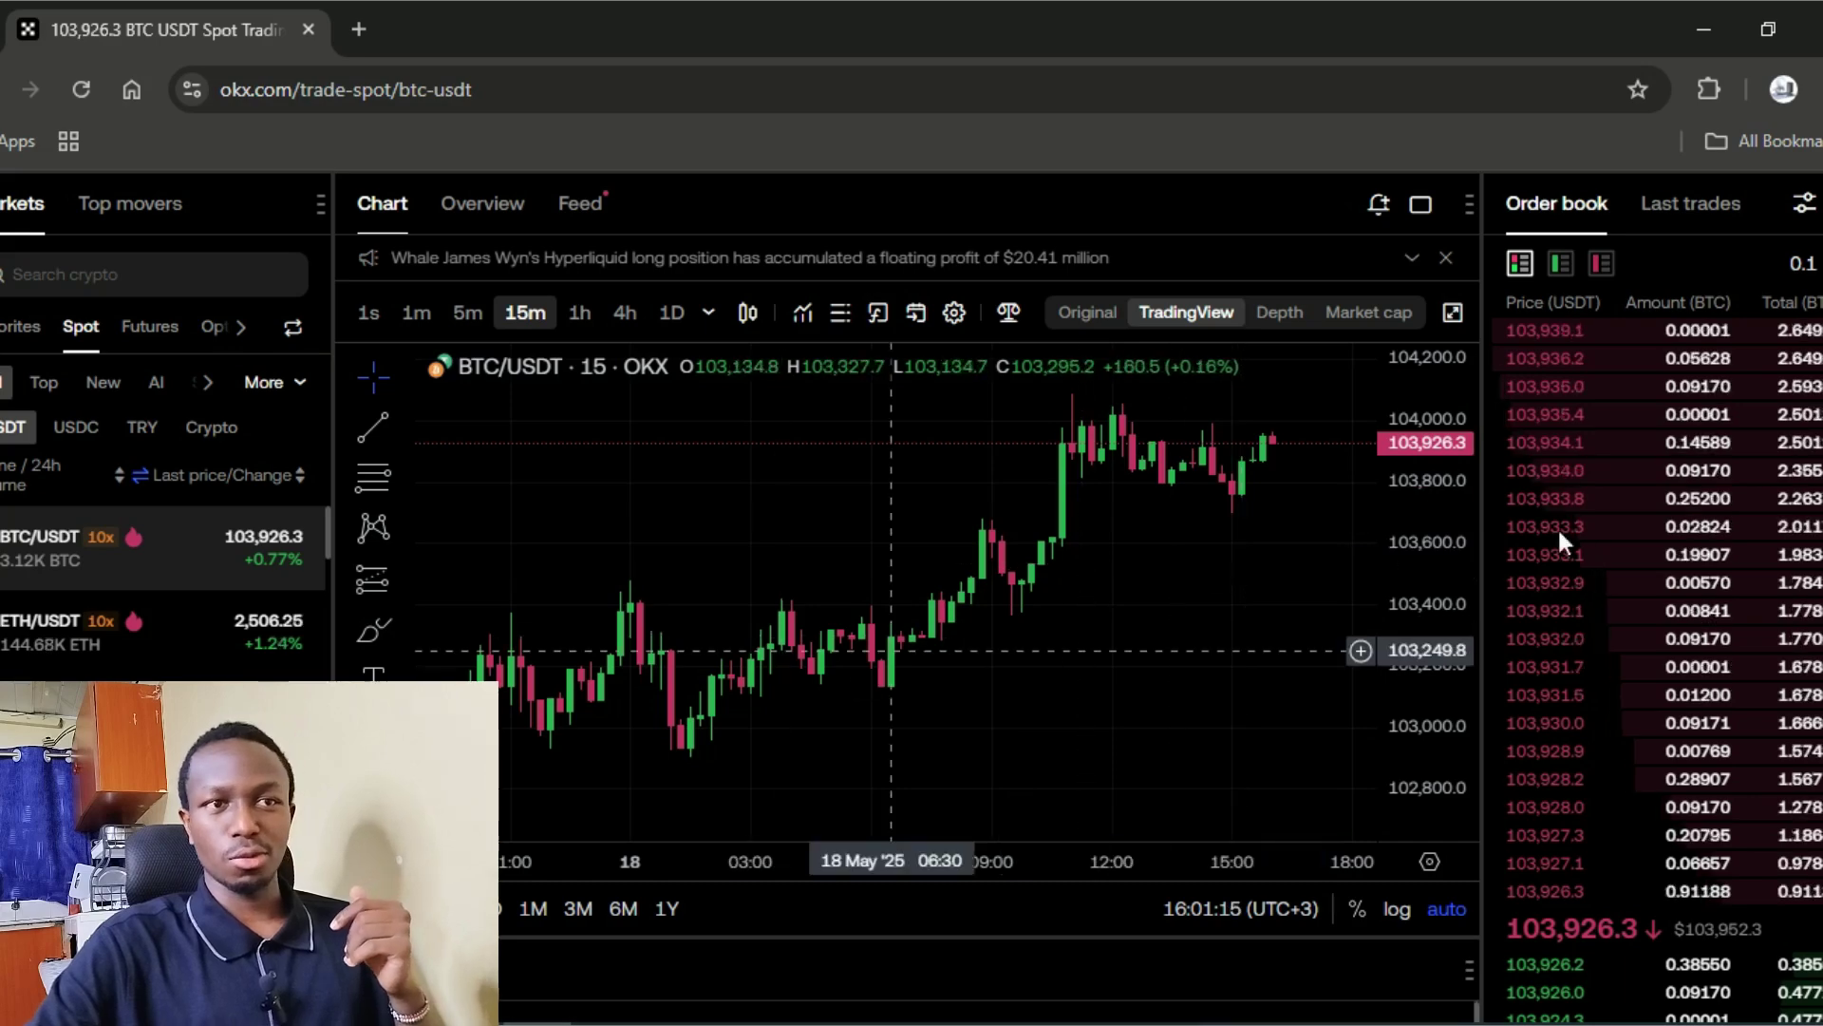
scroll(1714, 691, down, 8)
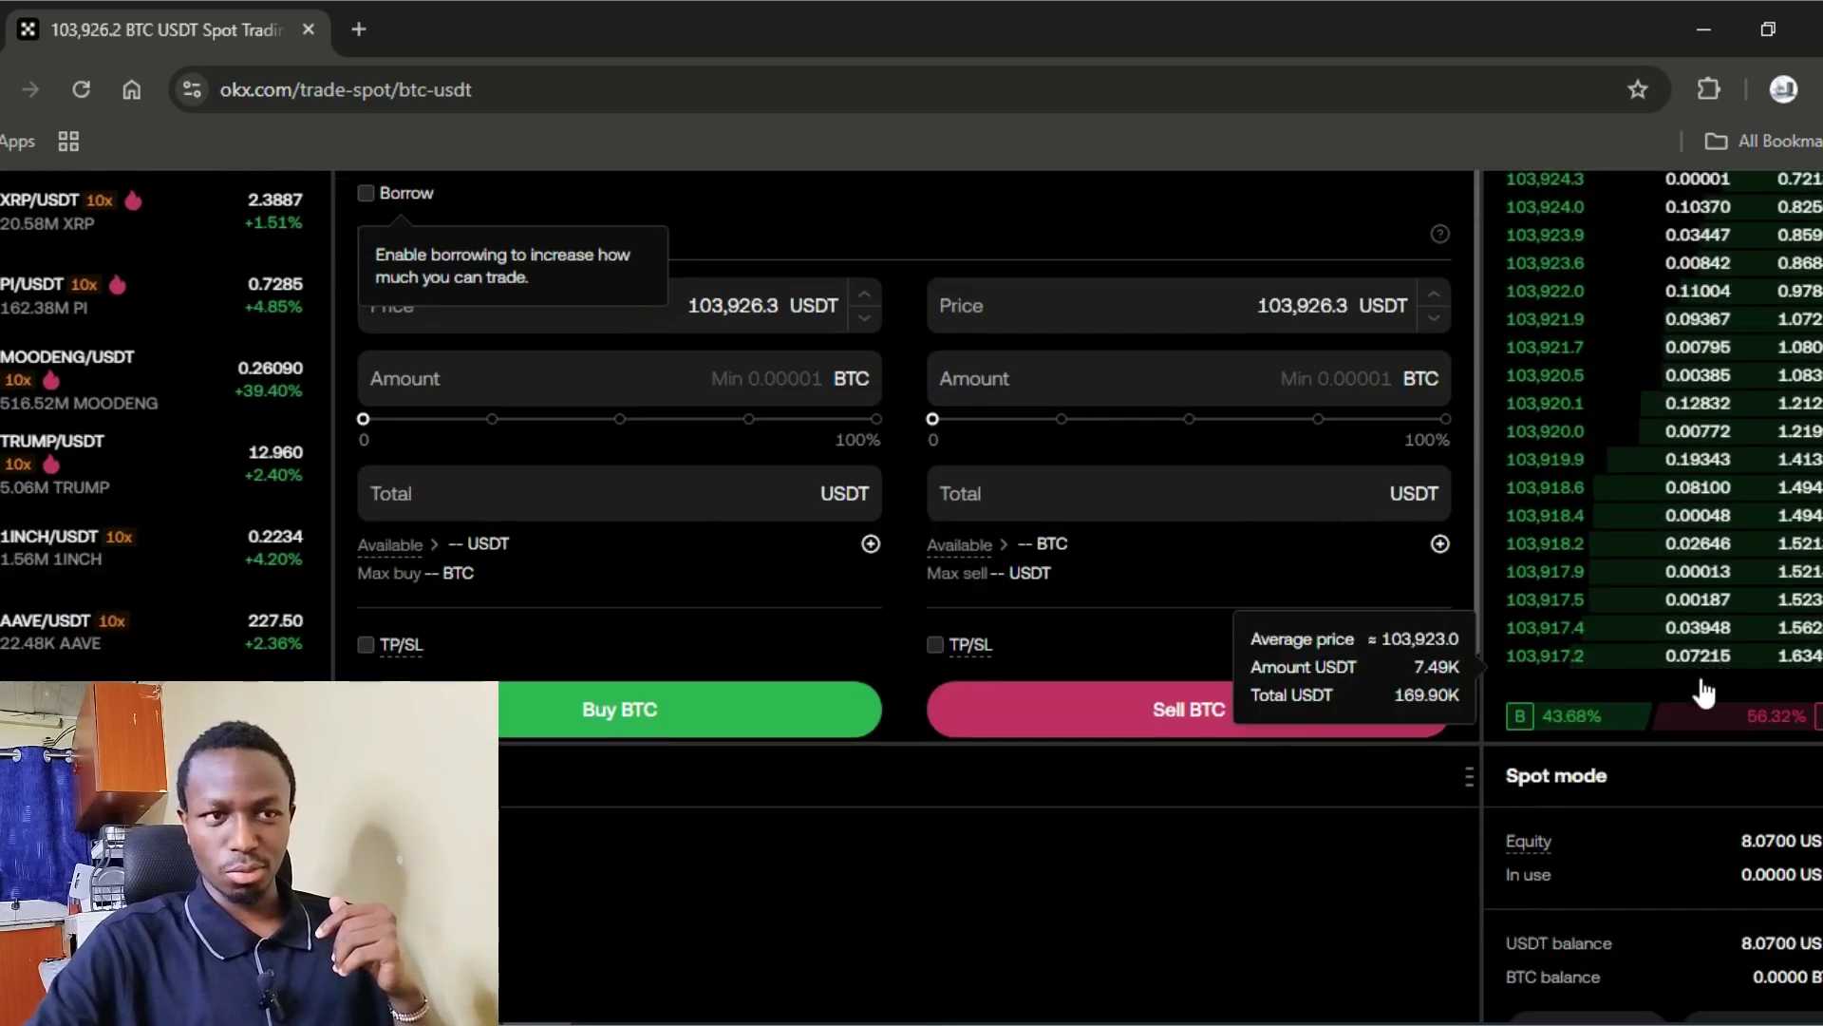
scroll(1717, 838, up, 9)
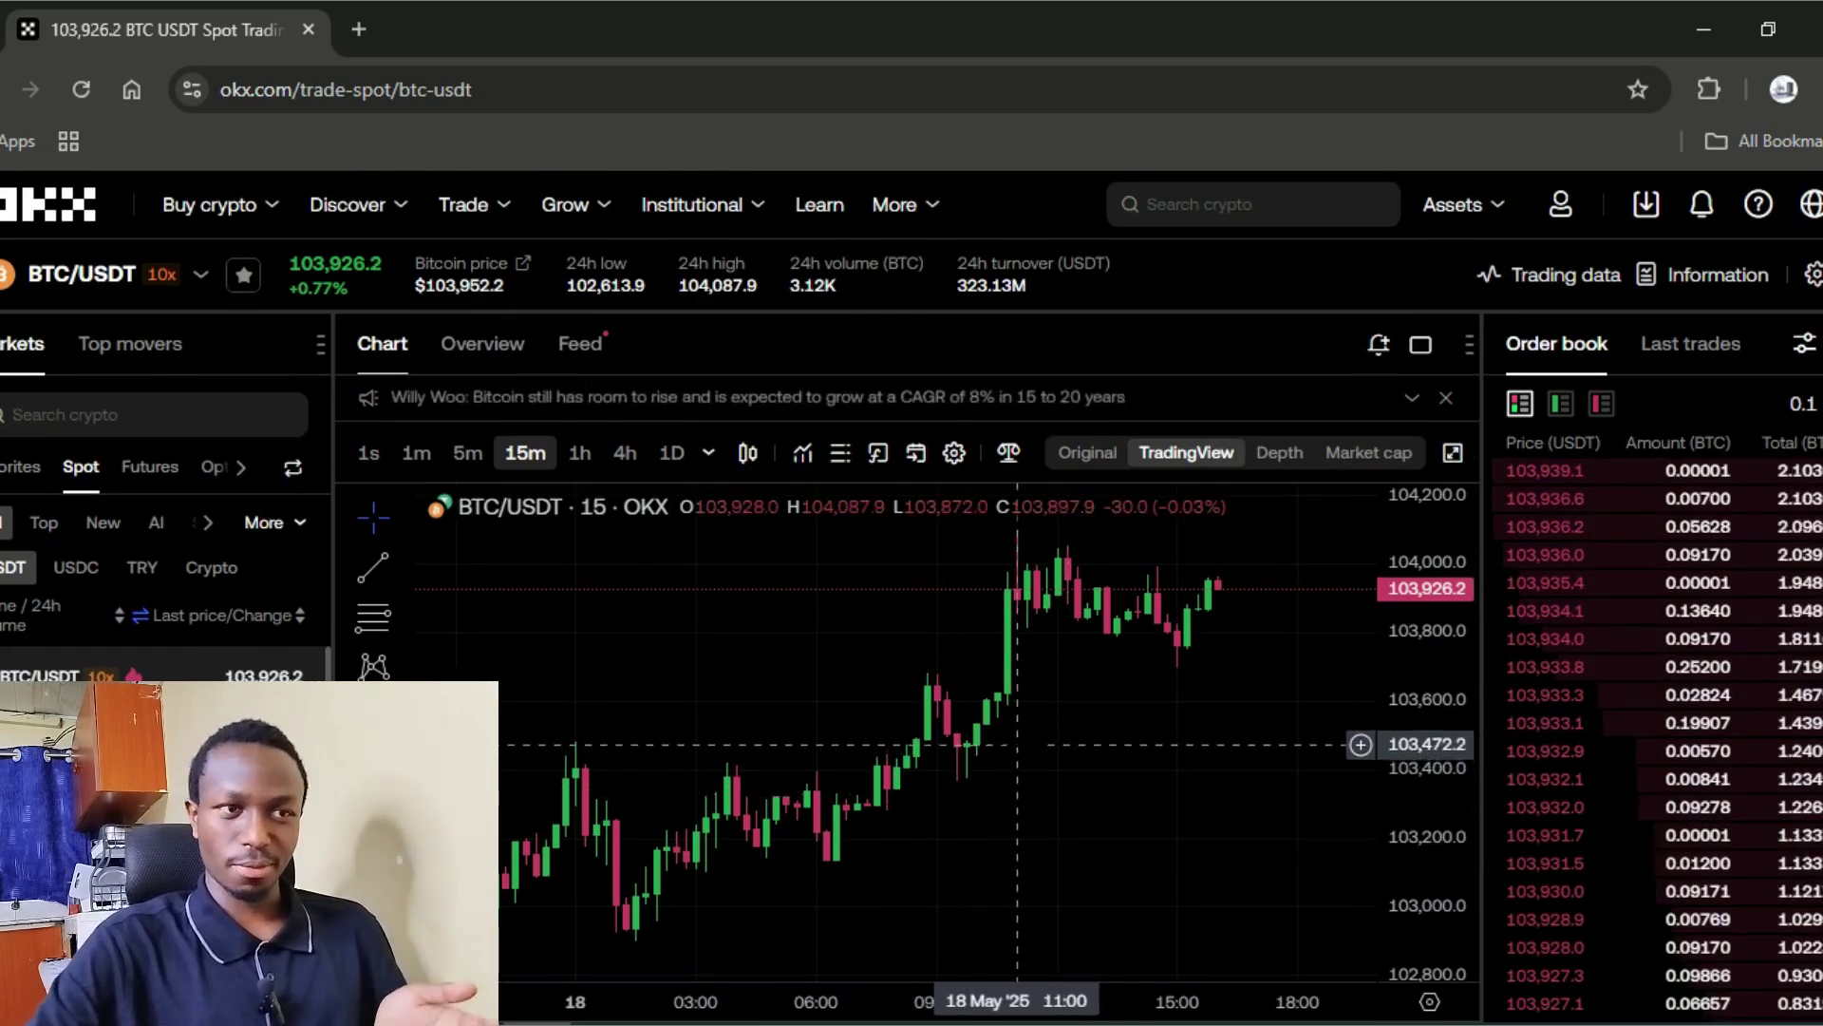
scroll(1232, 782, down, 2)
scroll(1237, 811, down, 2)
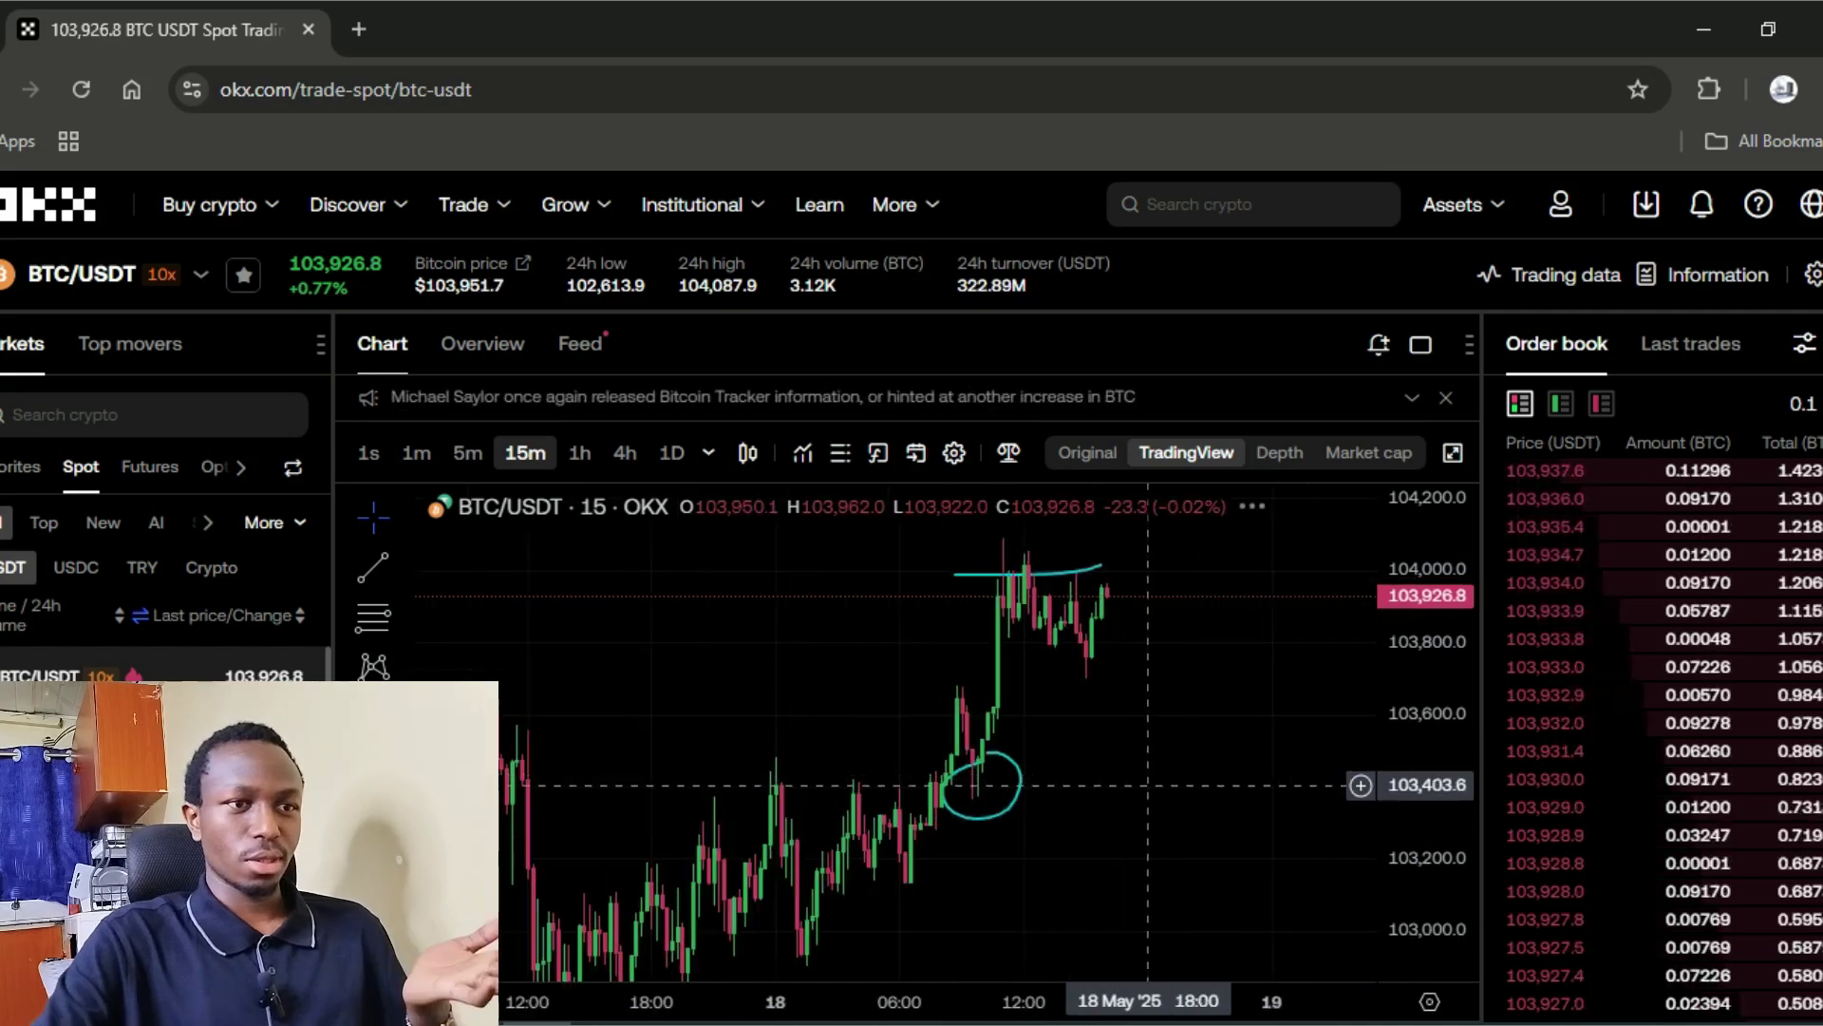
scroll(1700, 679, down, 1)
scroll(1699, 679, down, 8)
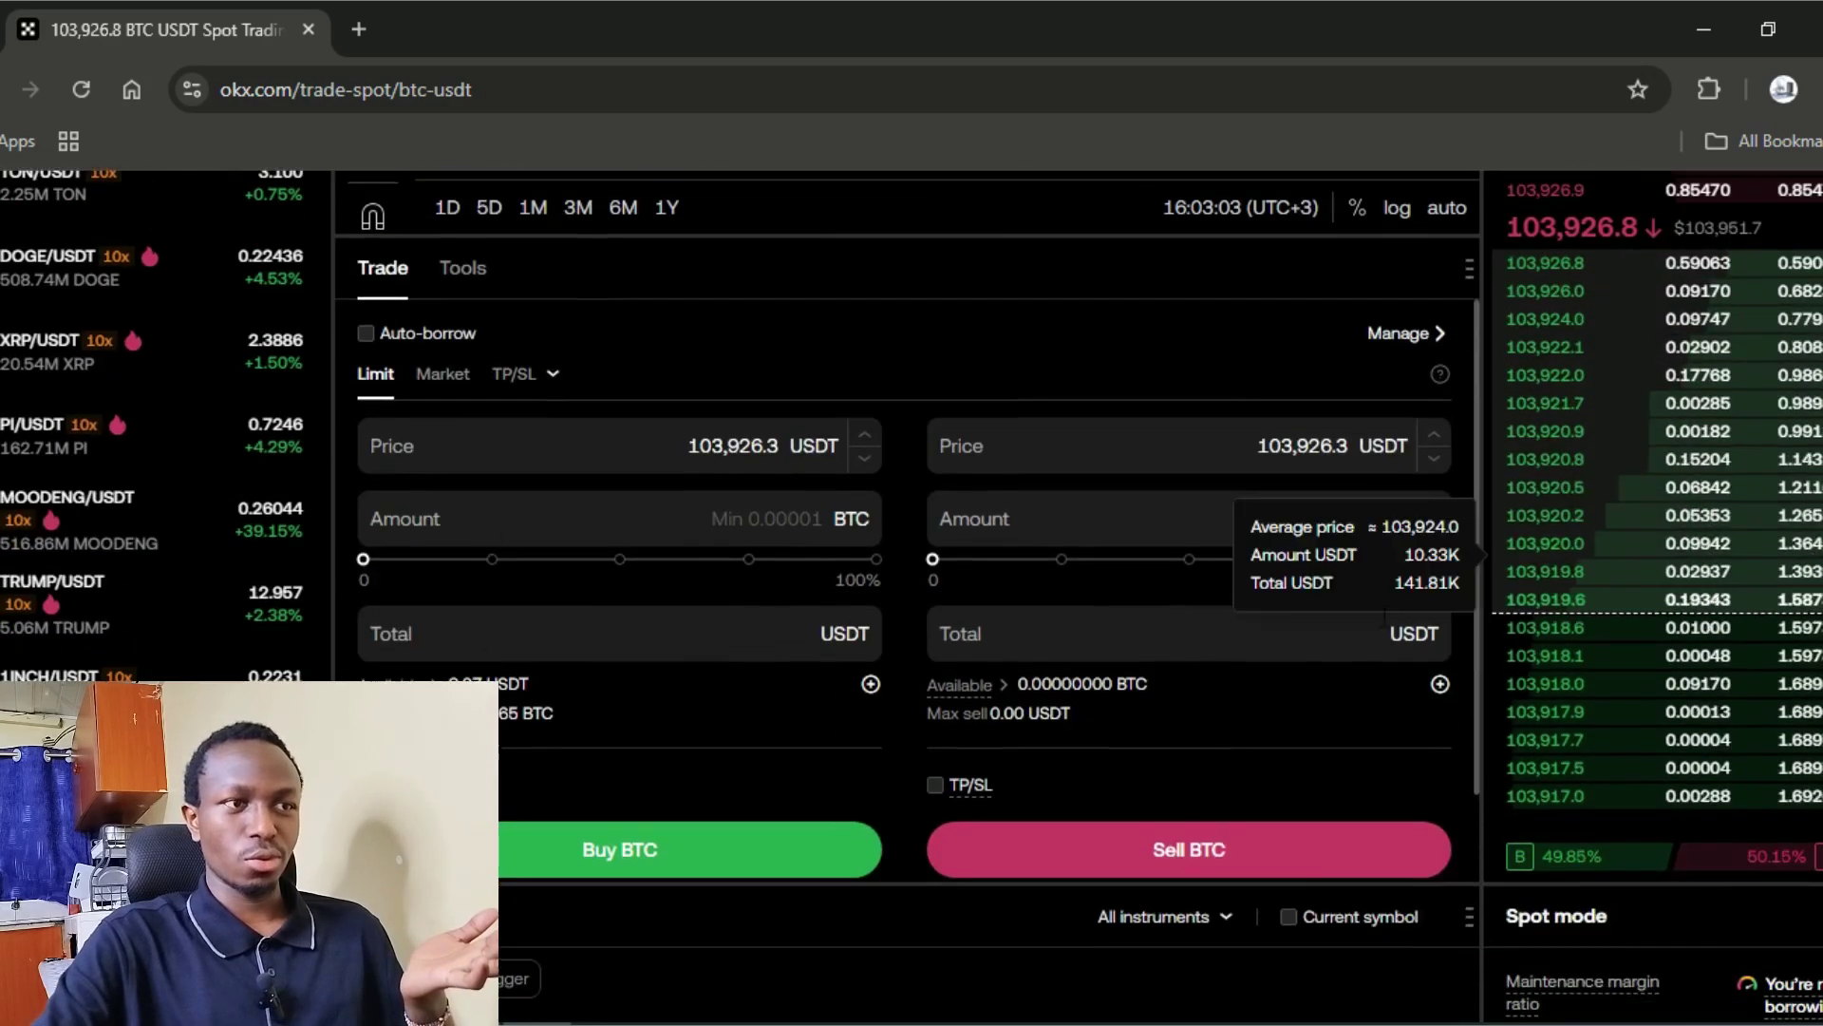
scroll(1205, 809, up, 1)
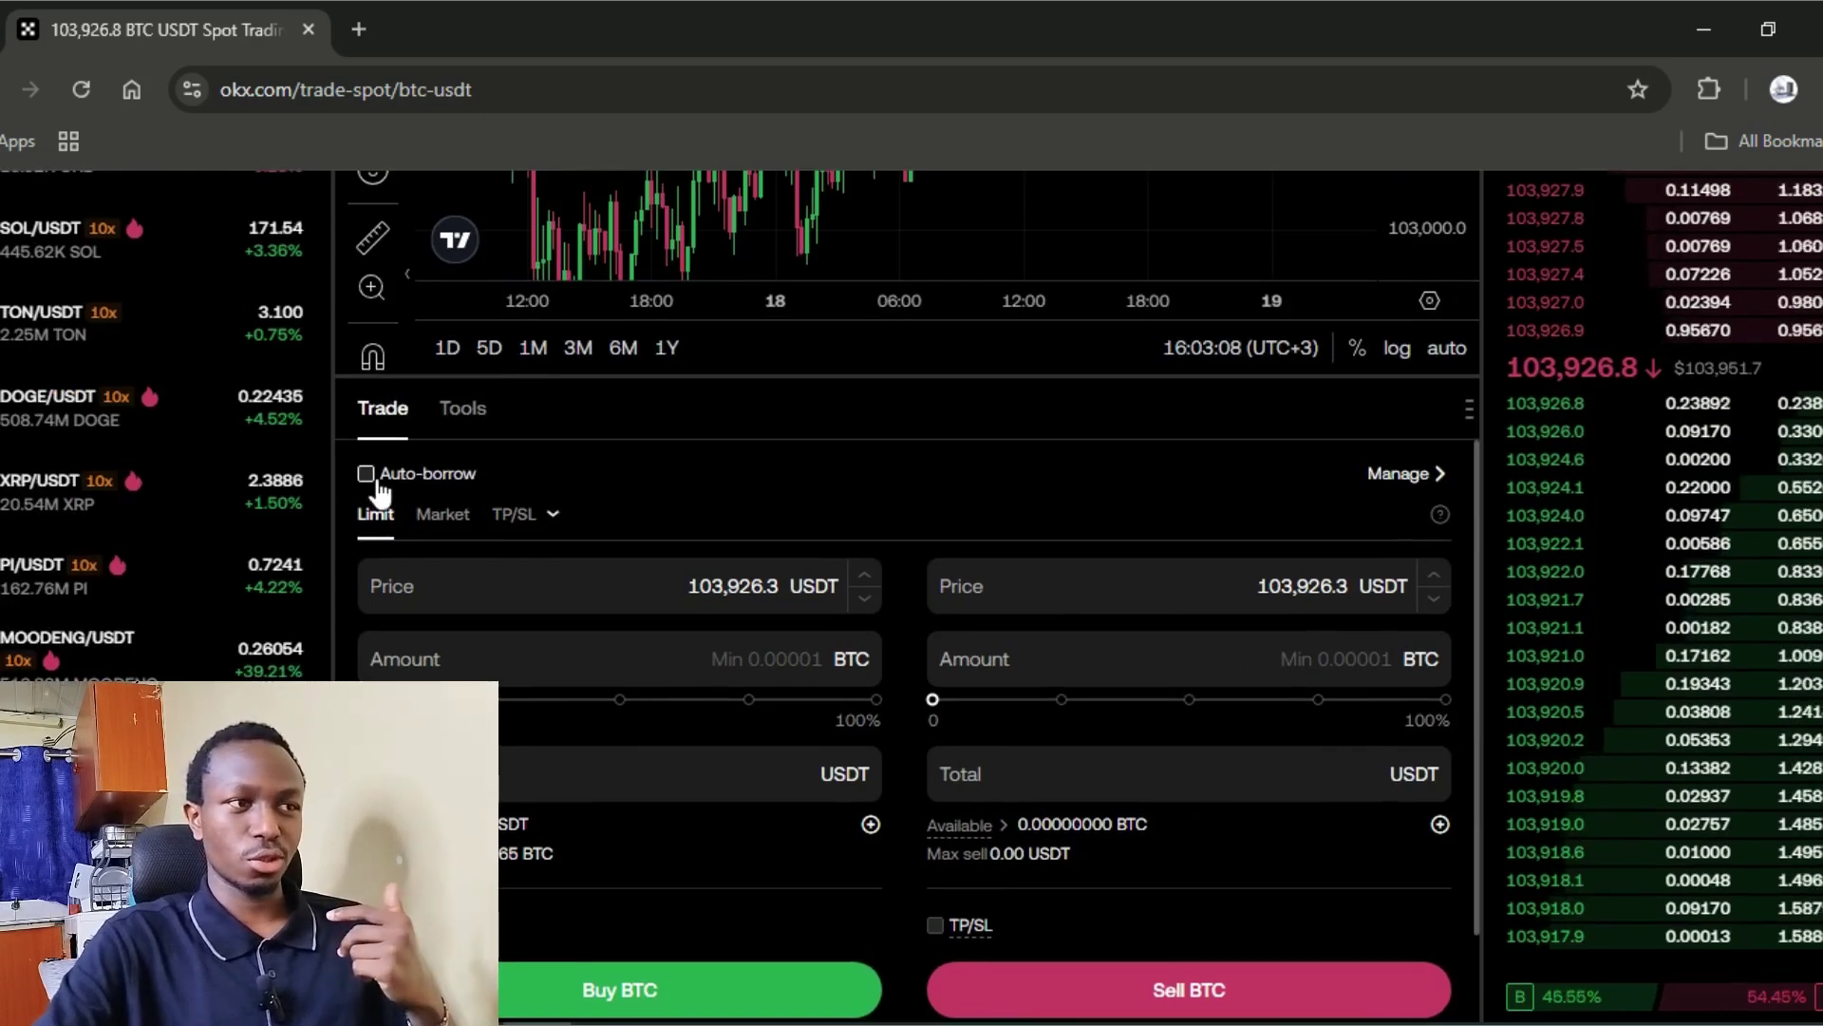
Enable Auto-borrow and enter a 1 USDT total for a BTC market buy.
click(367, 475)
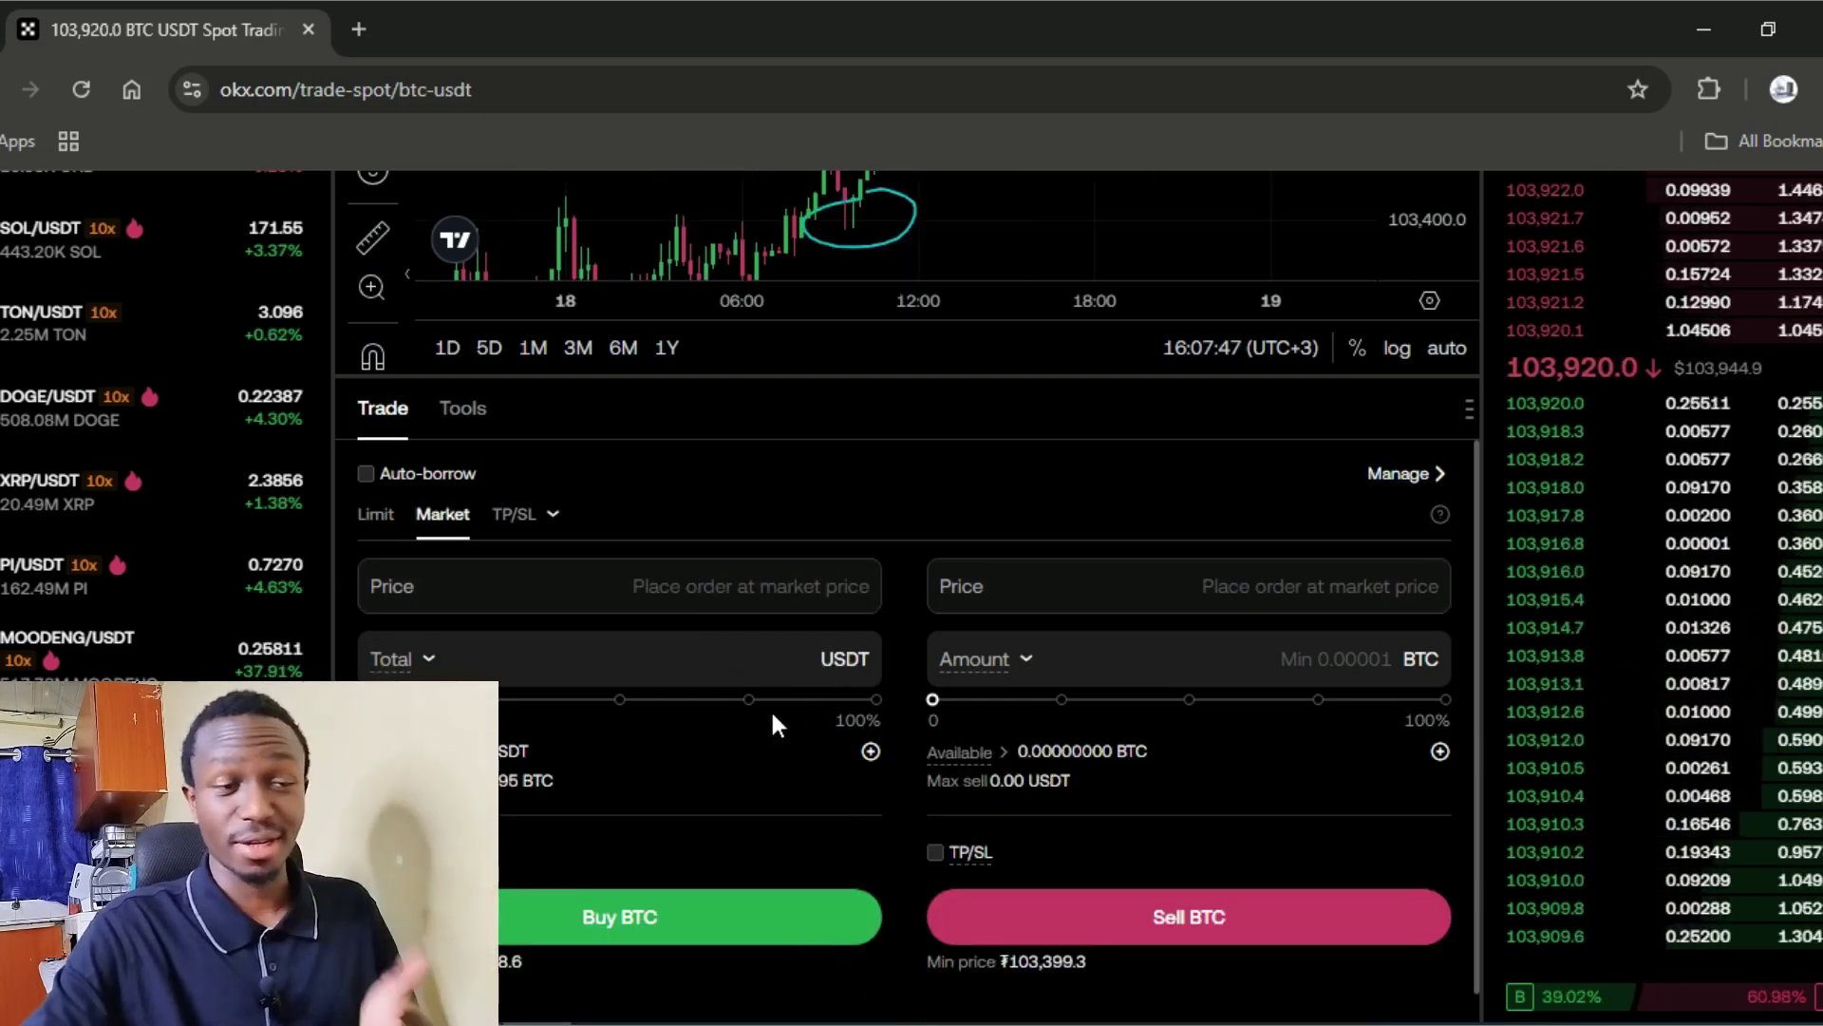
scroll(805, 755, up, 2)
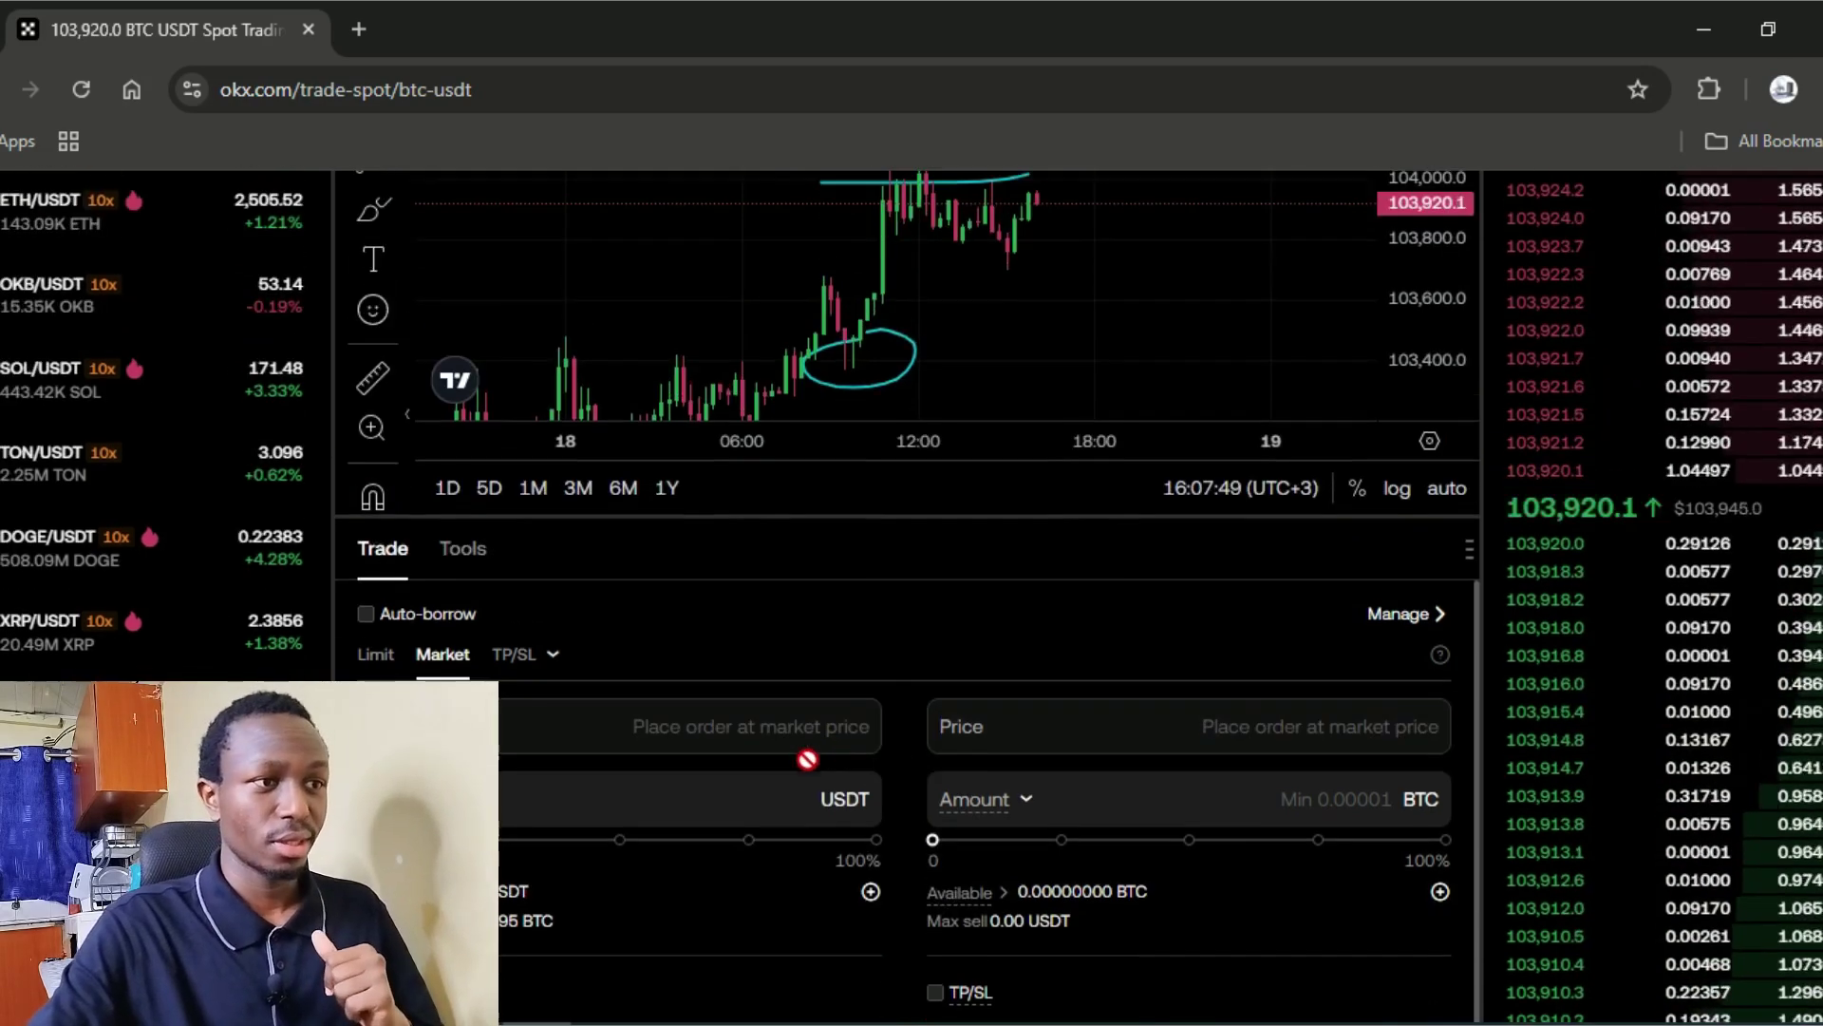
scroll(997, 666, down, 1)
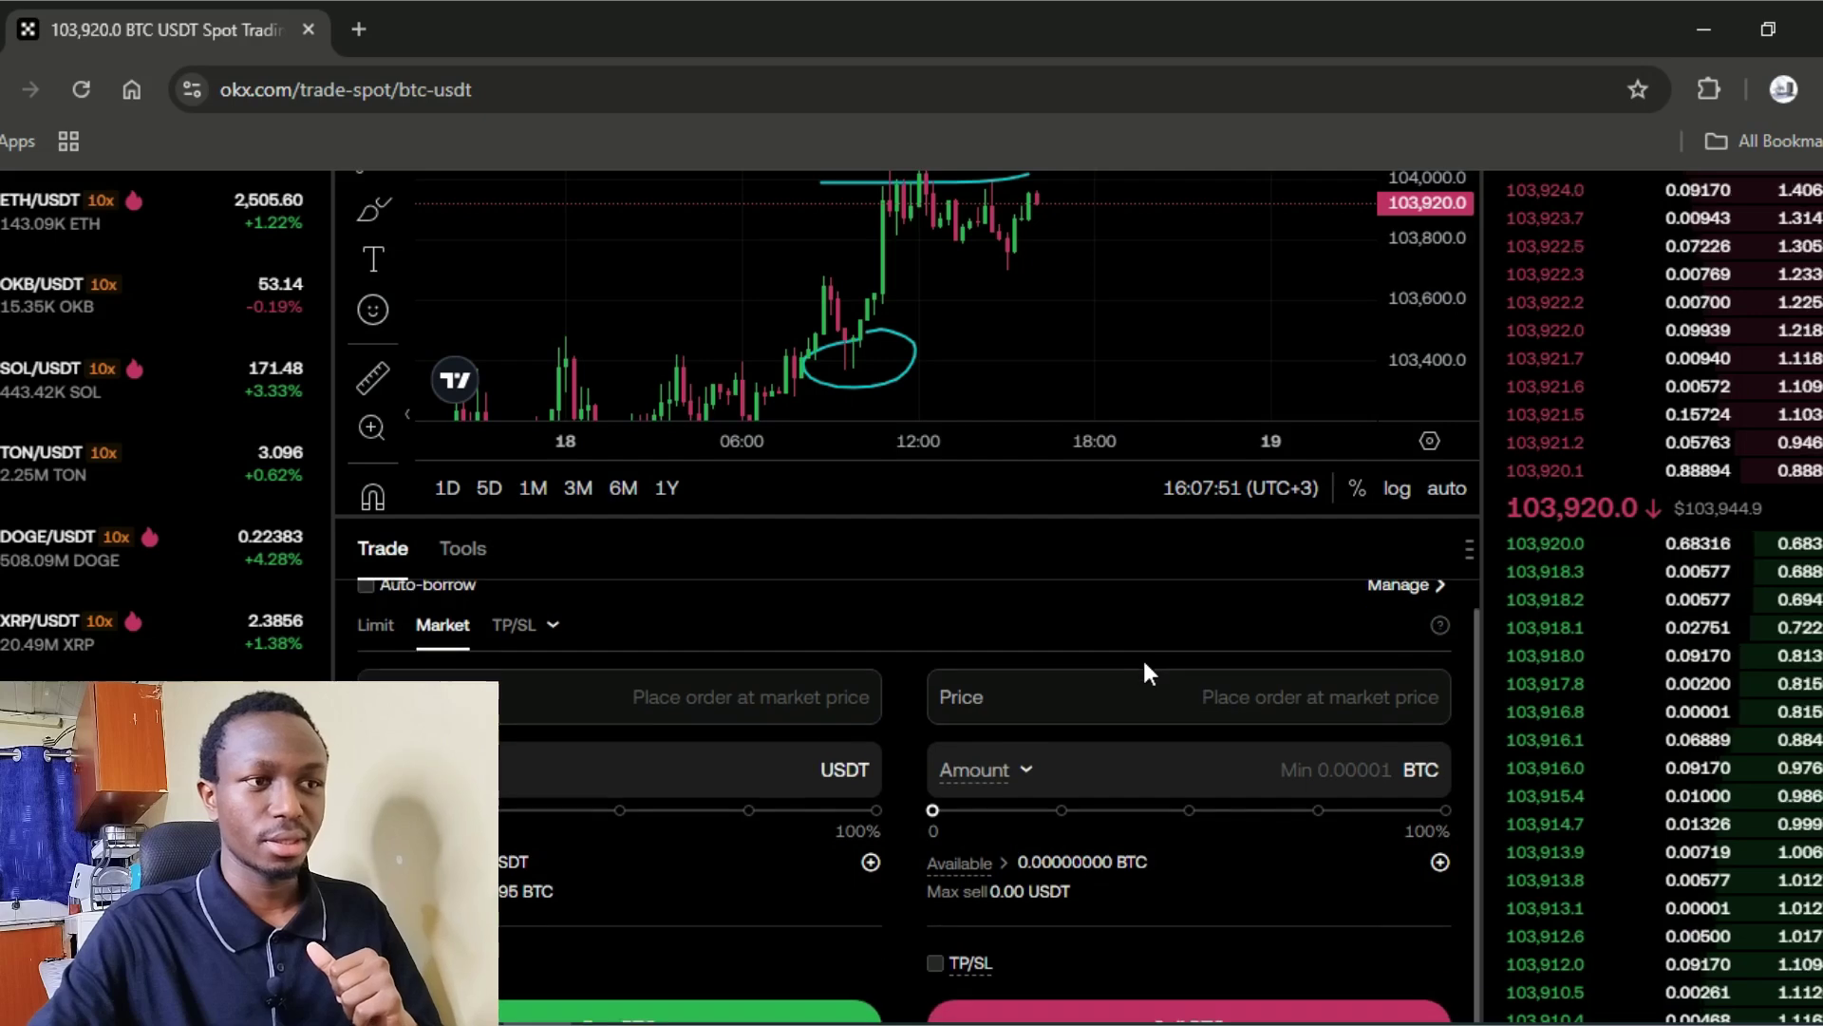
click(763, 775)
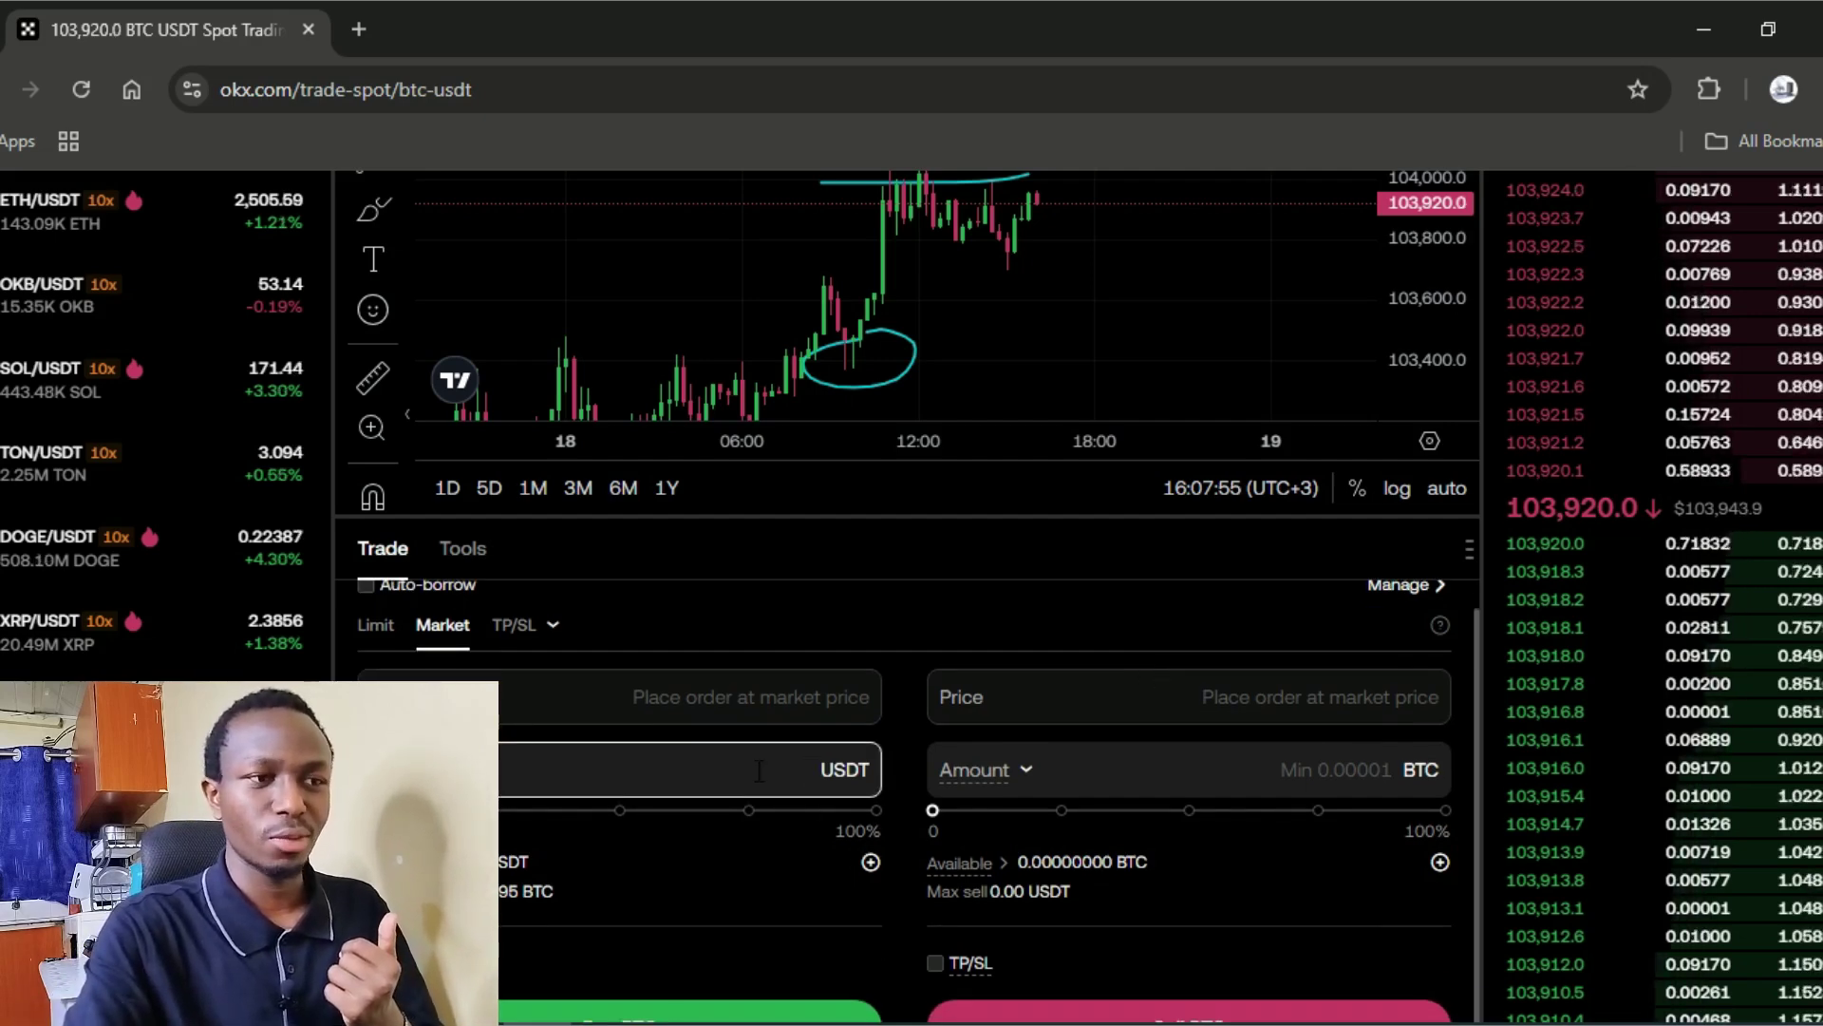
text(1)
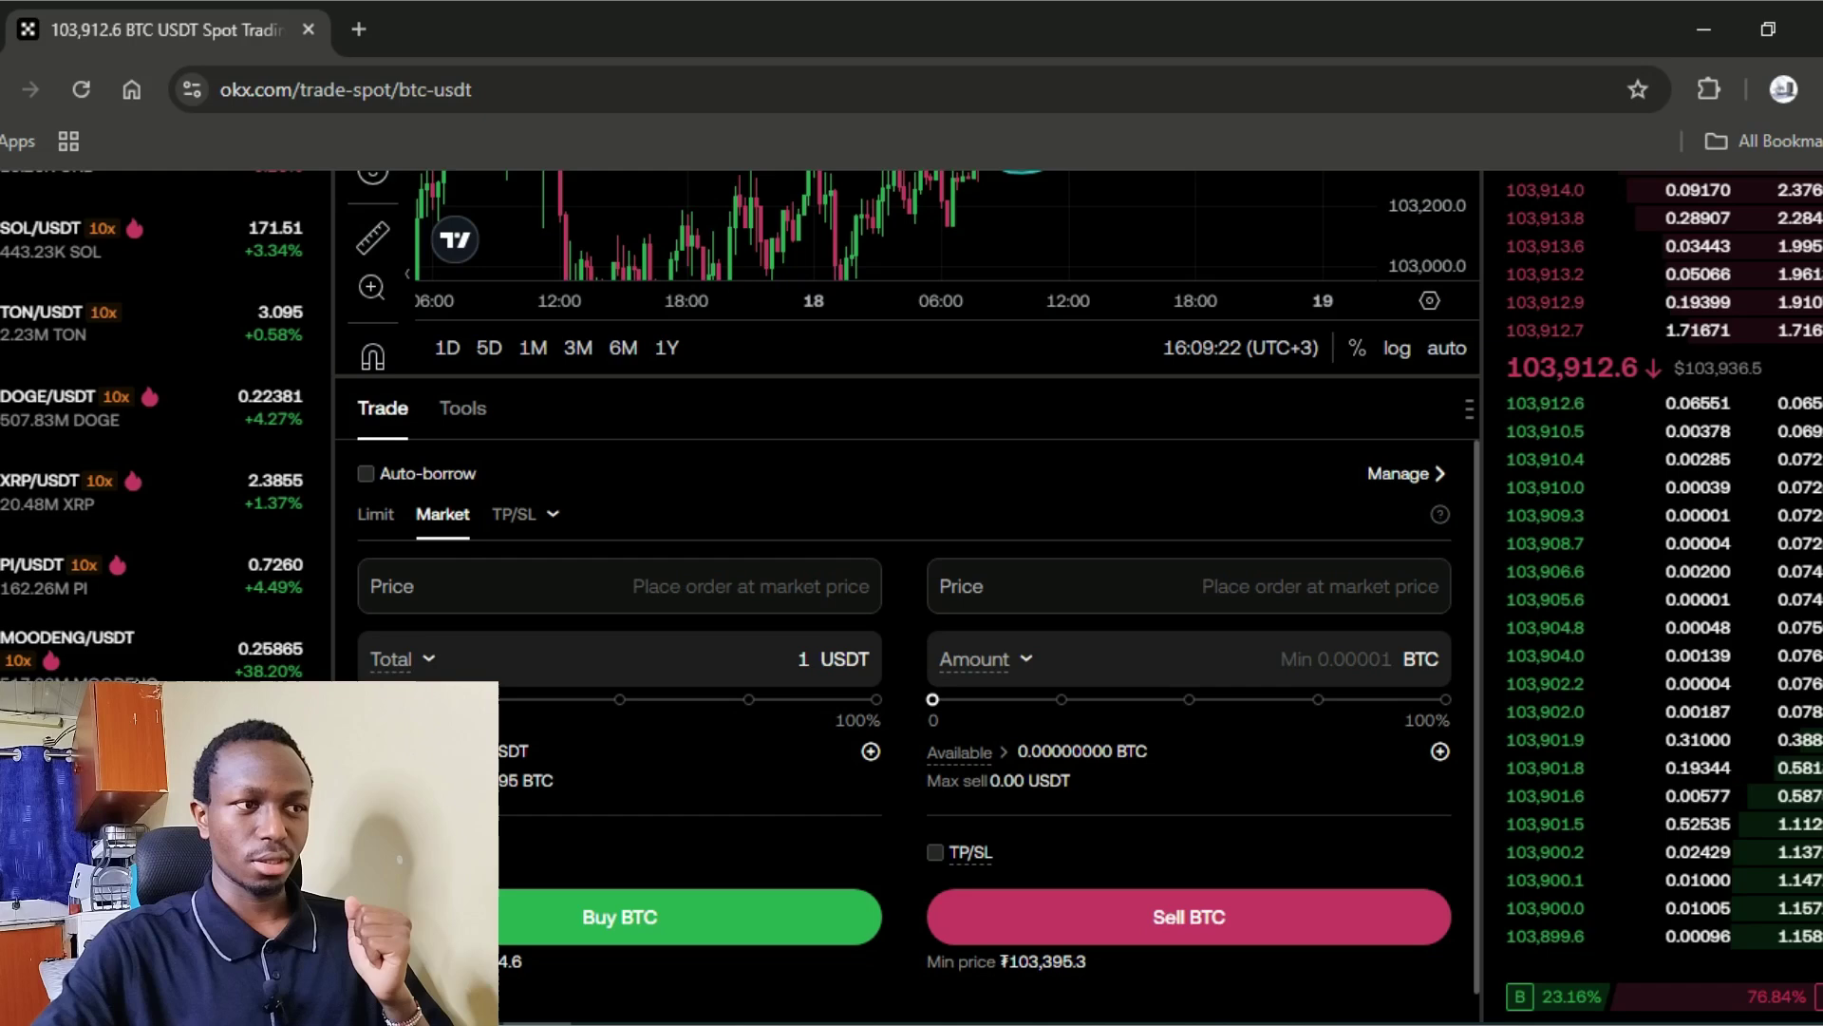
Buy DOGE at market for 3 USDT without TP/SL, suppressing future order confirmations.
mouse_move(430, 699)
drag(430, 699, 463, 722)
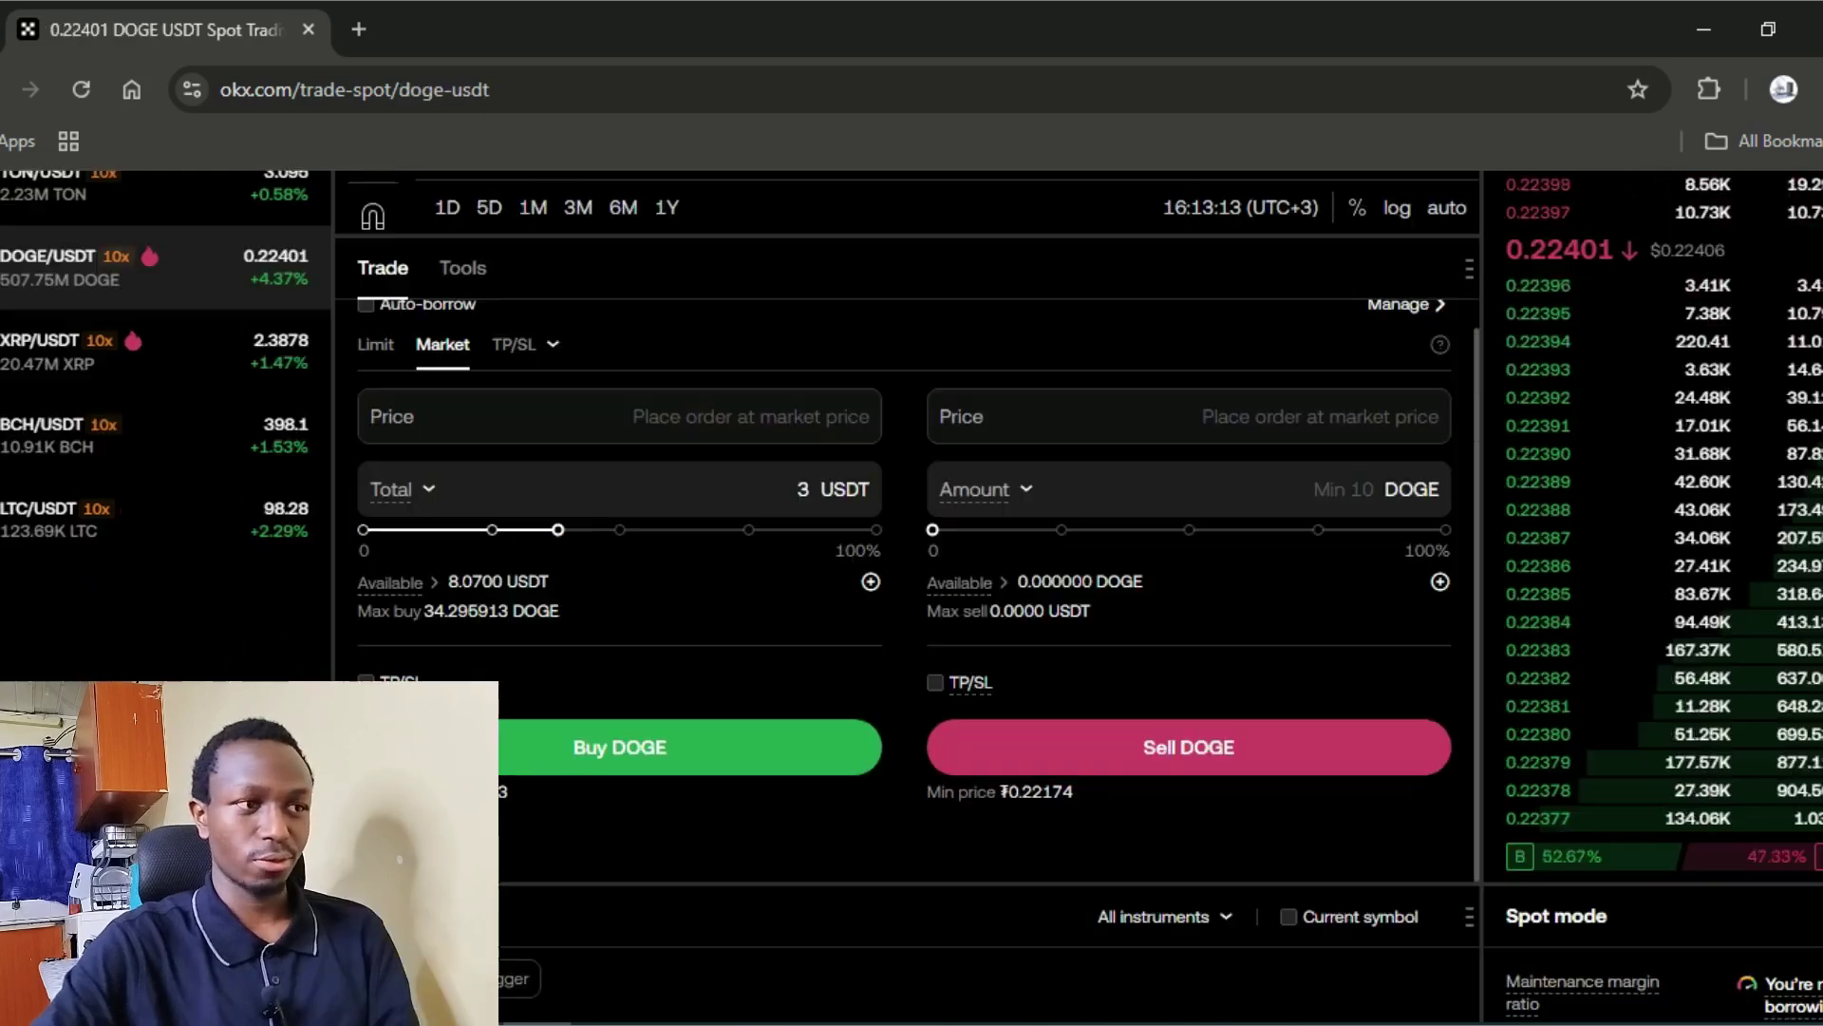
click(367, 680)
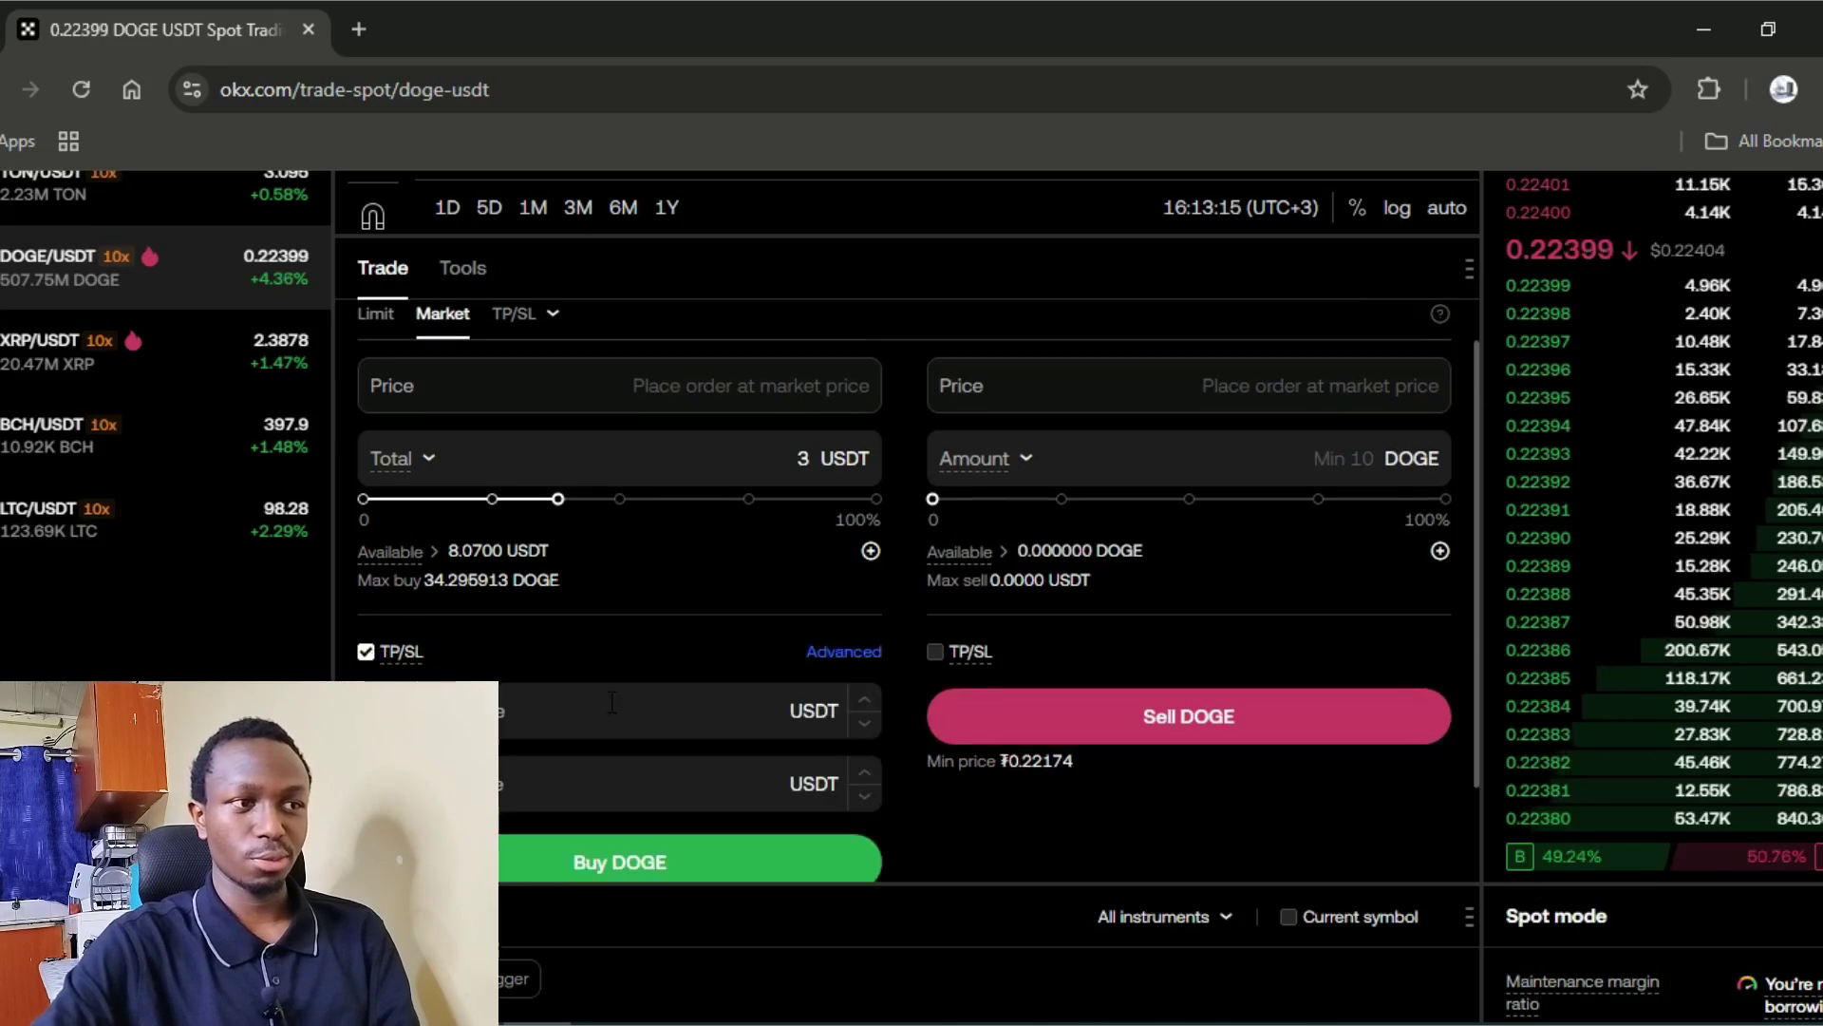
click(366, 651)
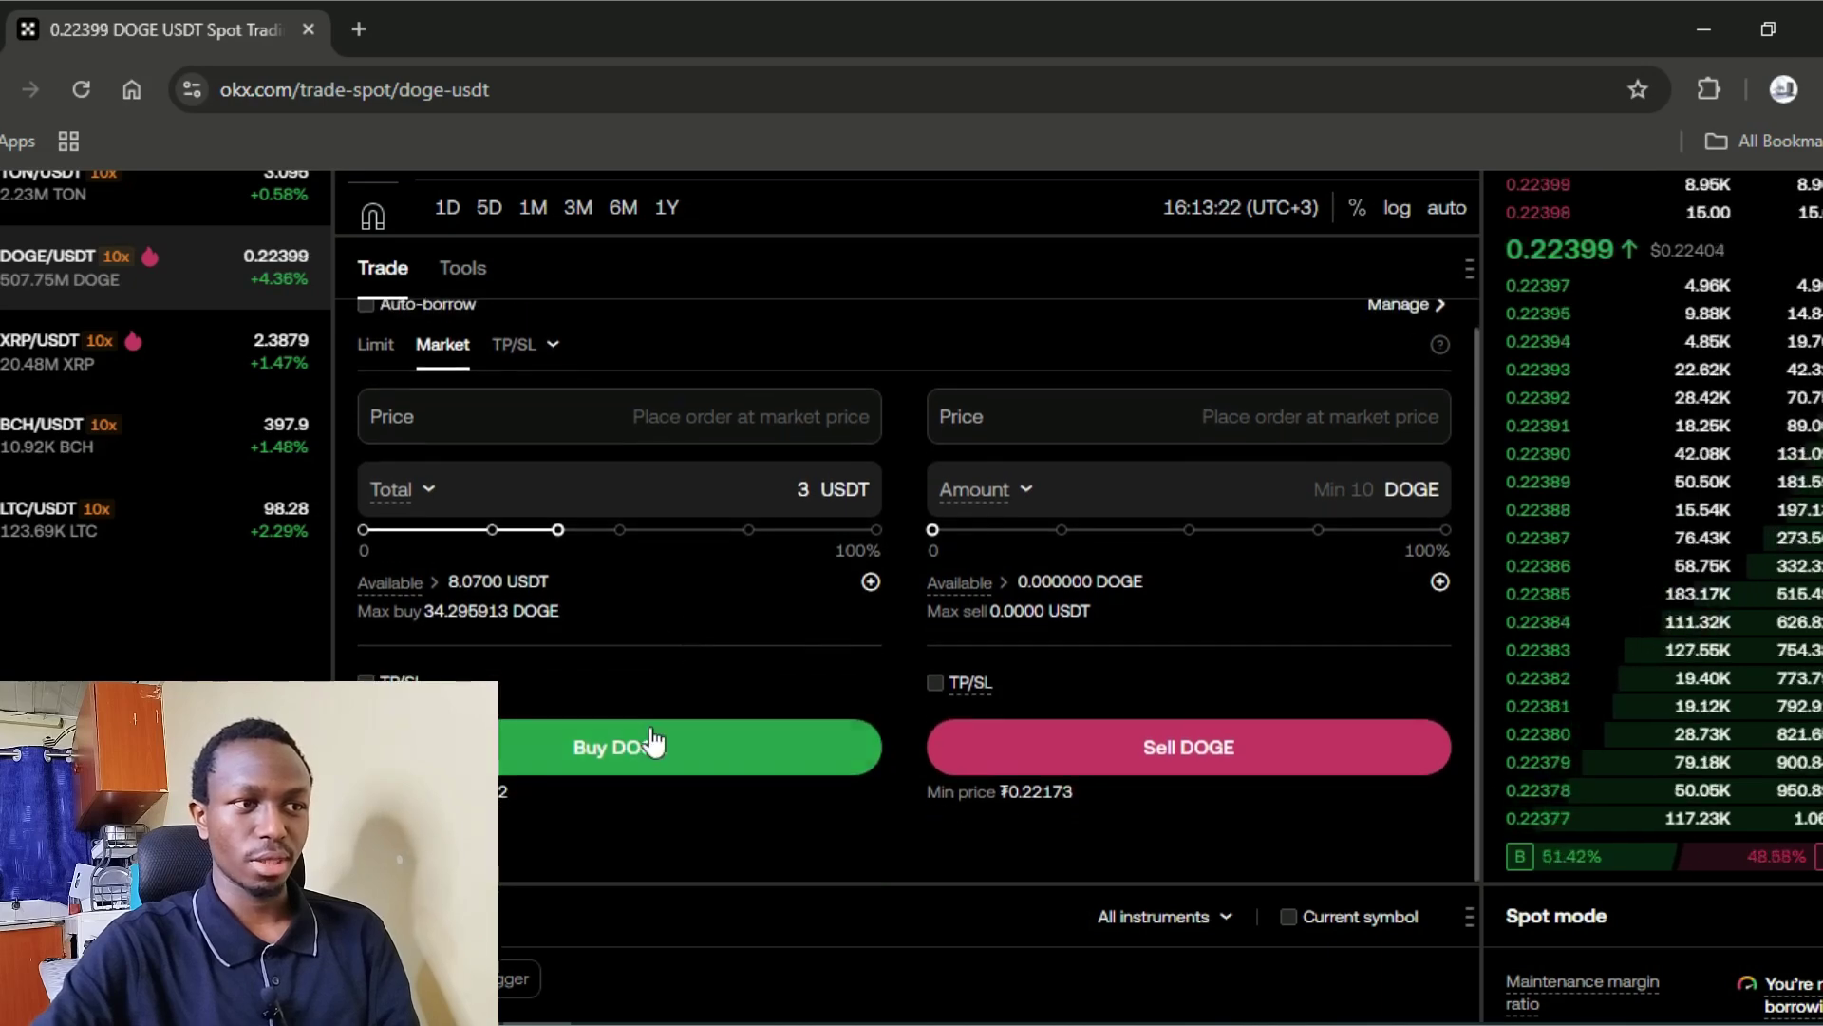
click(652, 741)
click(528, 670)
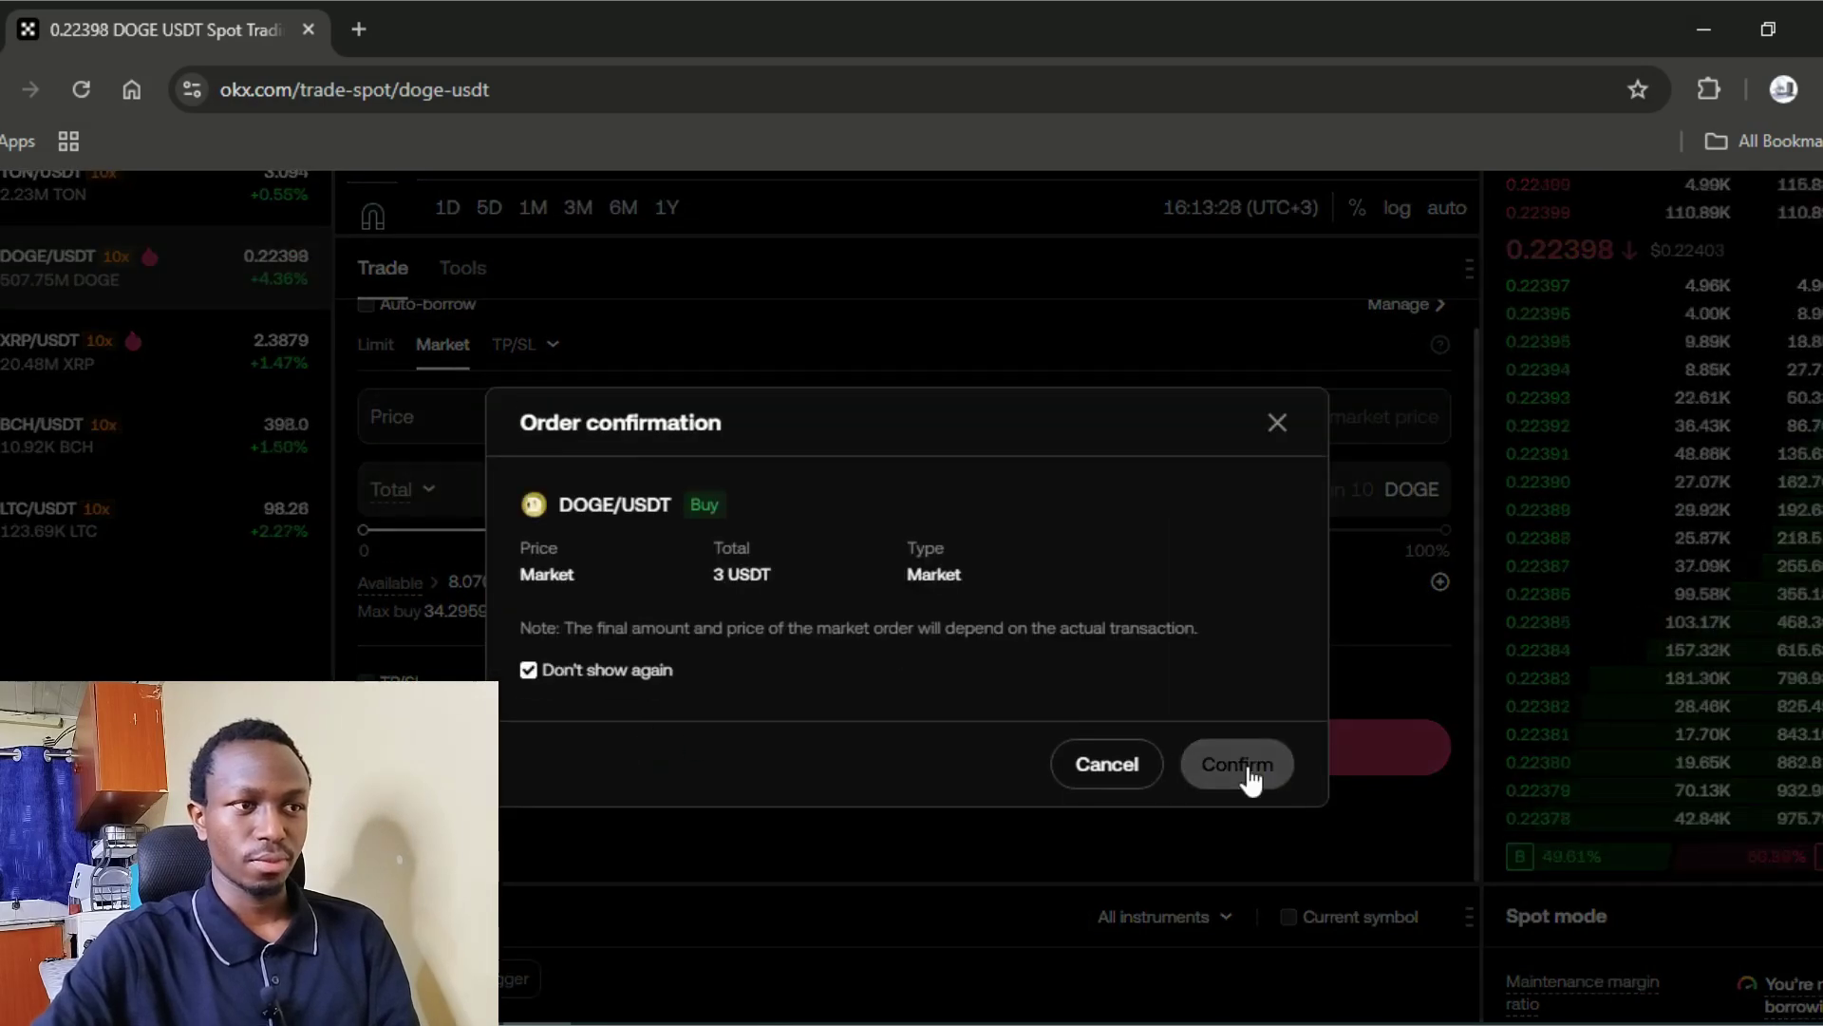
click(1245, 771)
Zoom the chart in on recent DOGE prices and review the 13.380658 DOGE balance.
scroll(1168, 750, up, 8)
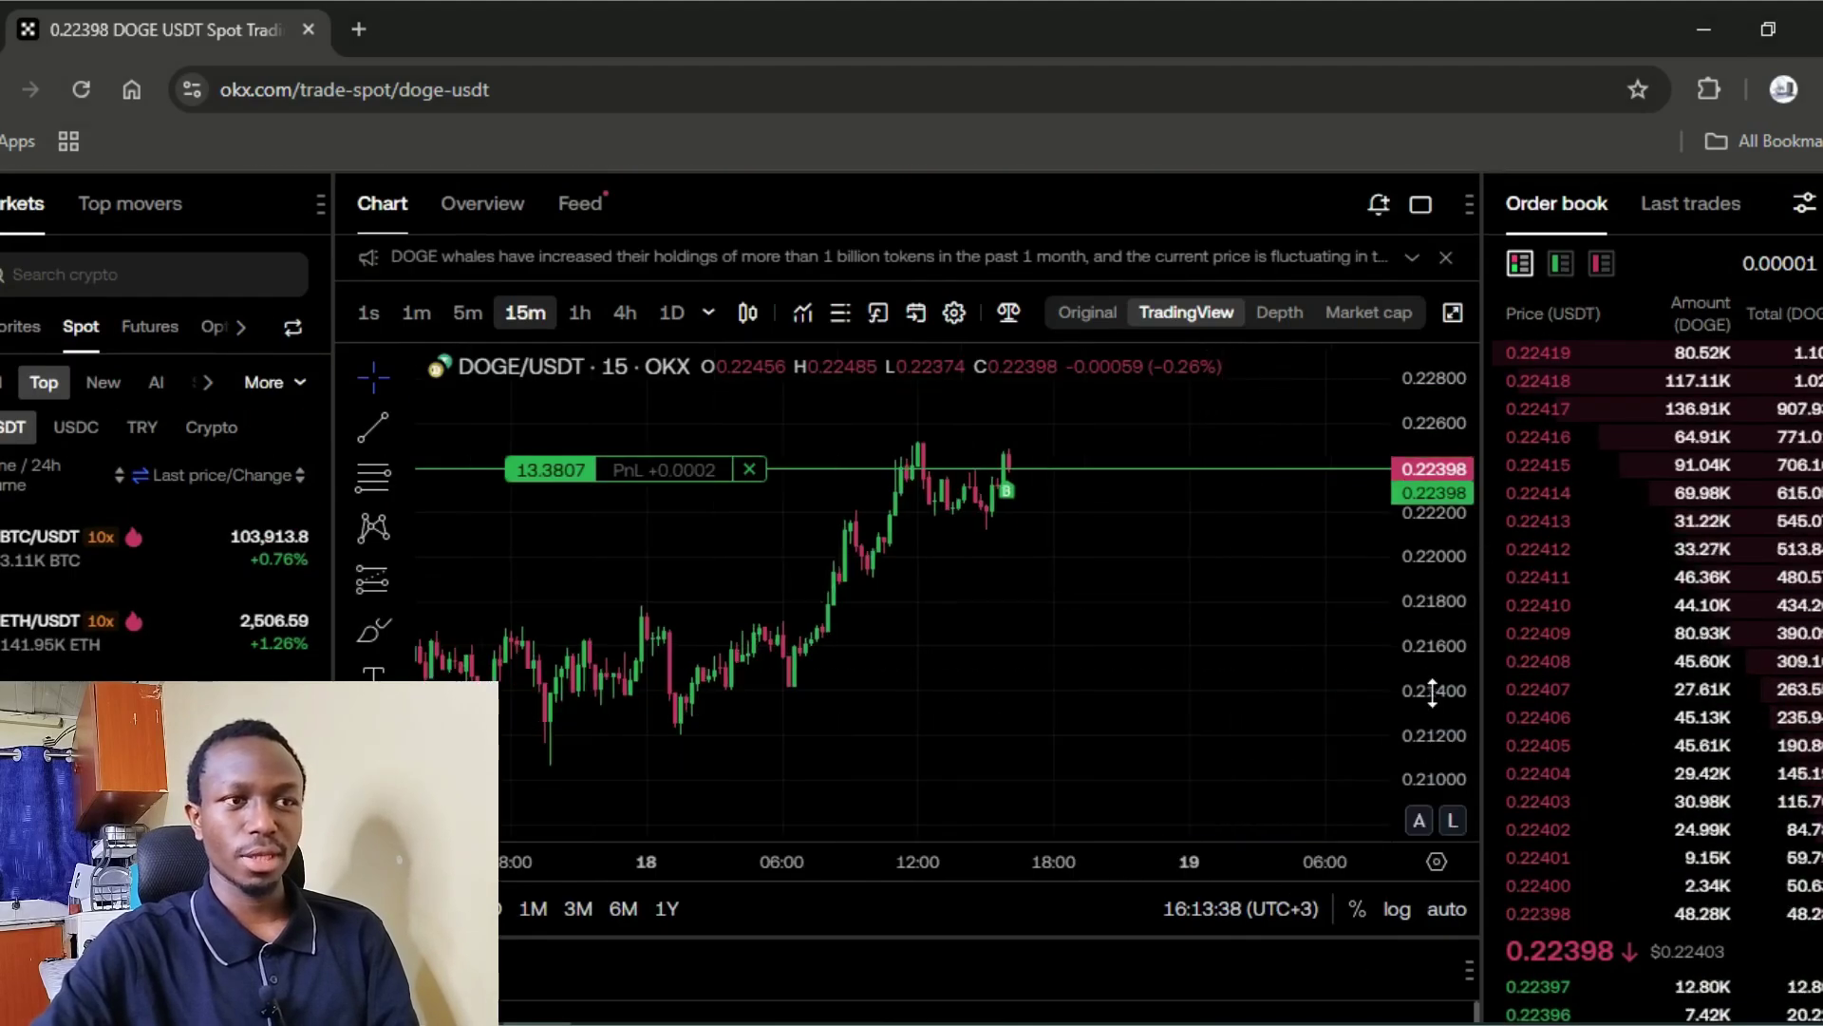
drag(1434, 688, 1015, 732)
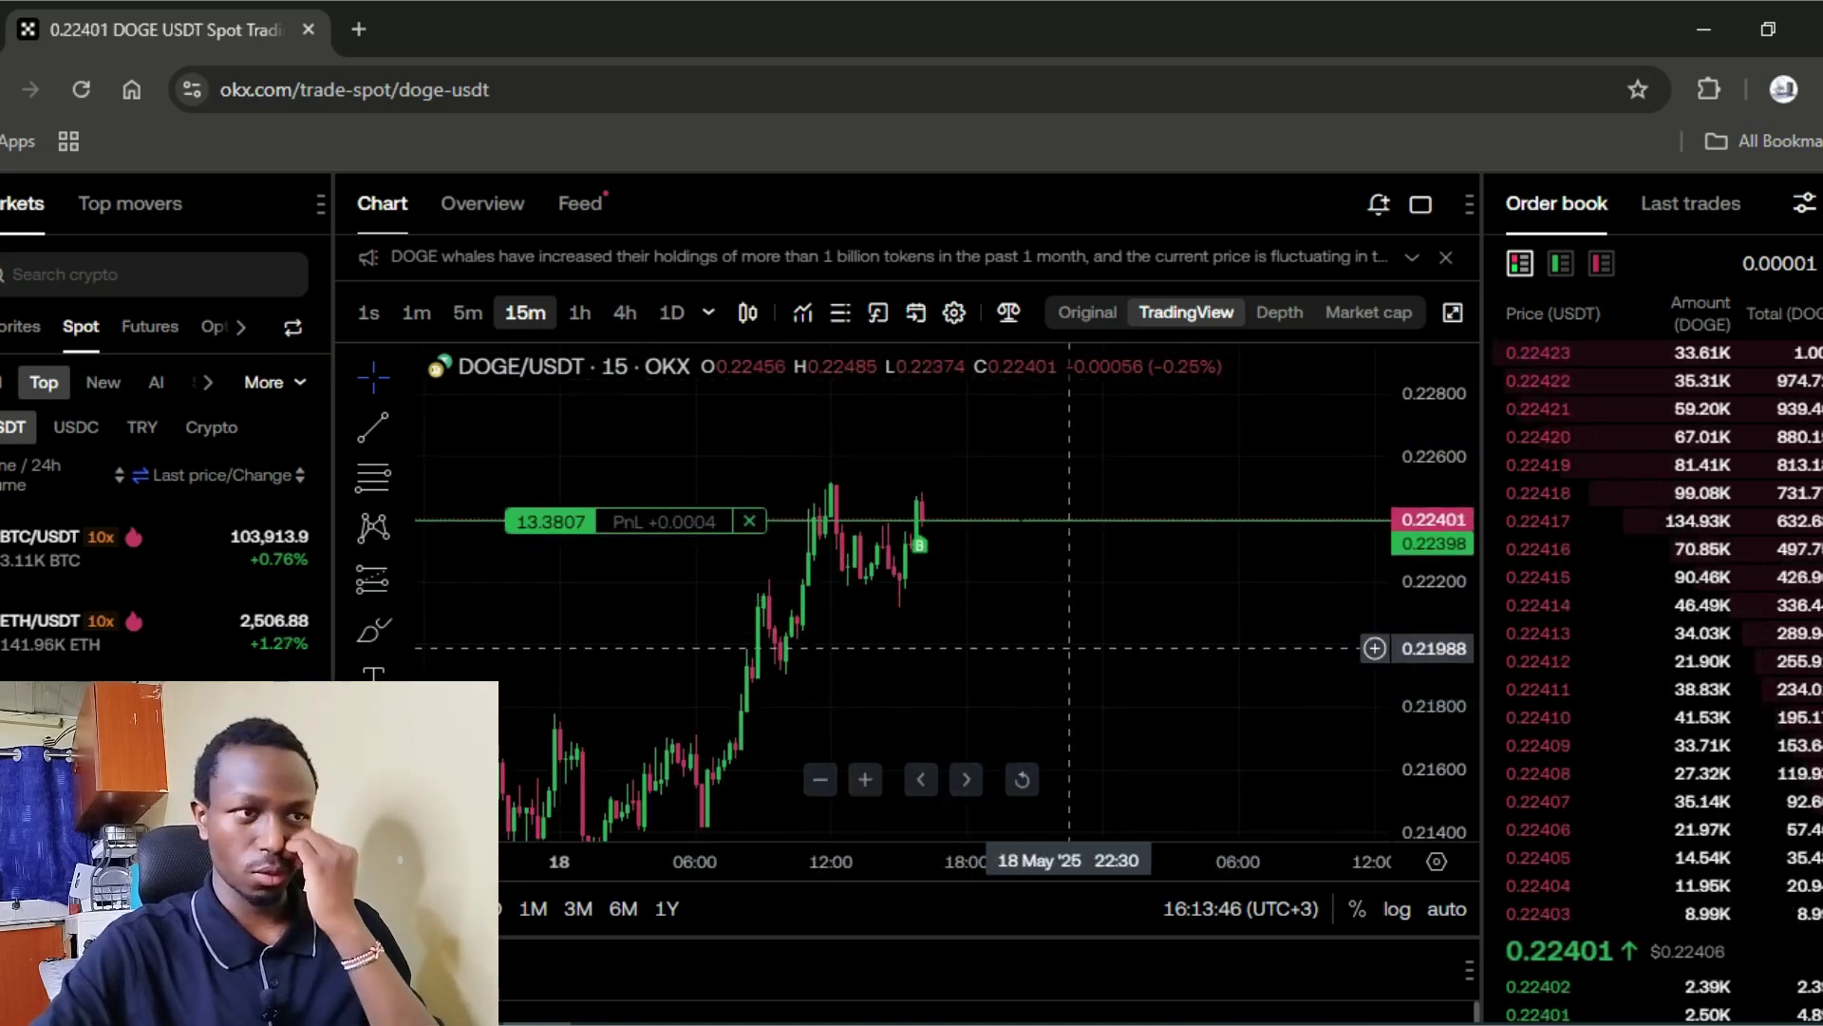
scroll(1327, 829, down, 3)
scroll(1328, 829, up, 3)
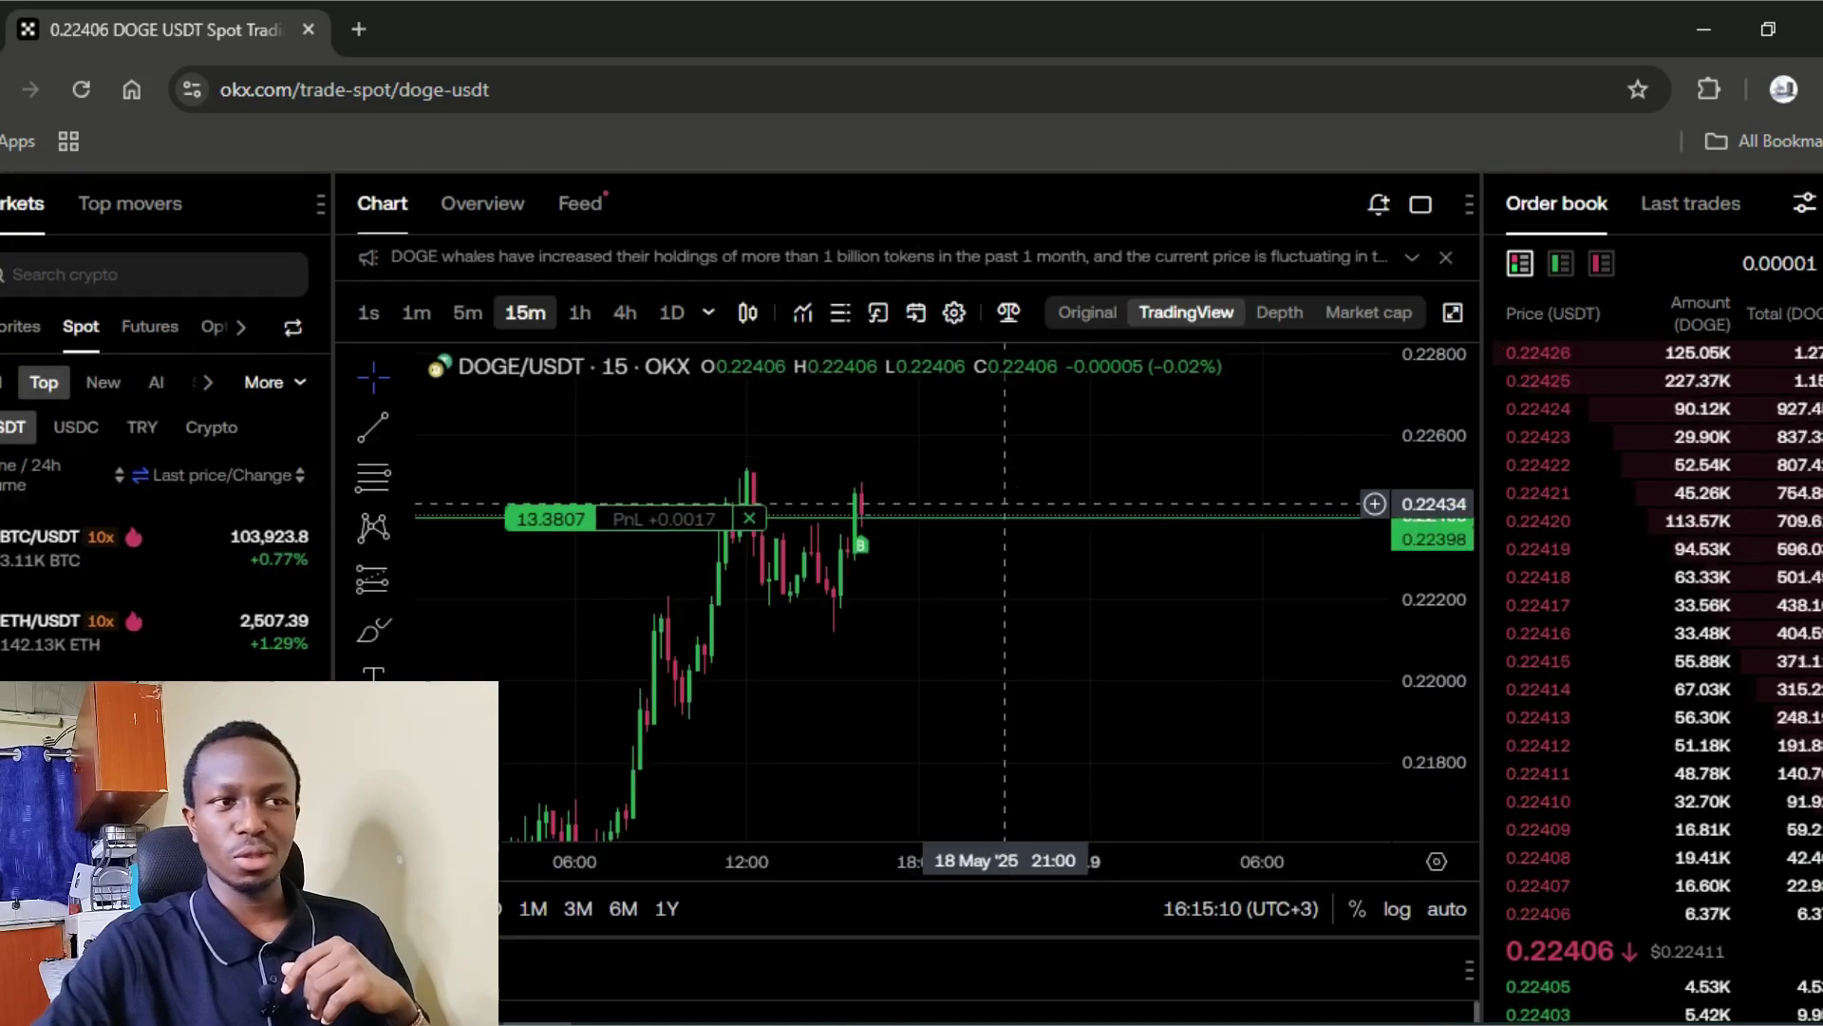
scroll(1263, 890, down, 4)
scroll(1257, 889, down, 3)
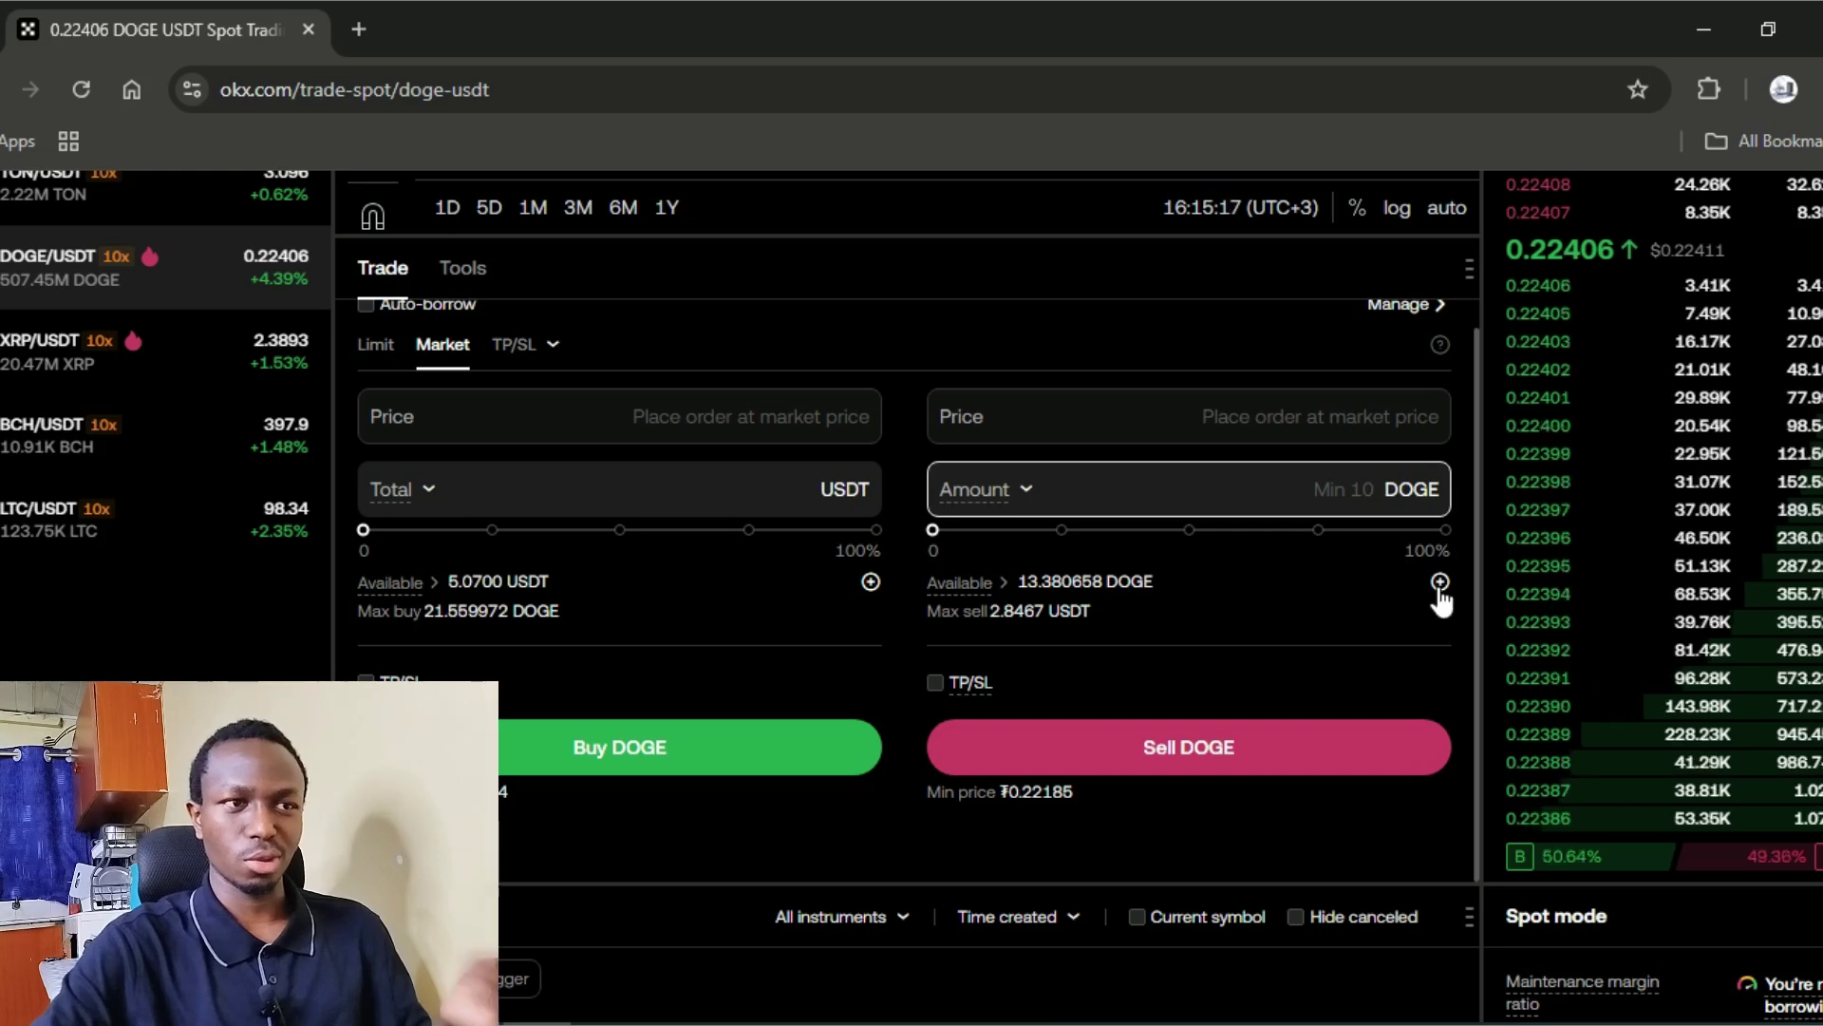
Set the Sell amount slider to 100% and market-sell all 13.380658 DOGE.
scroll(1170, 631, down, 1)
click(1015, 419)
drag(1133, 451, 1534, 468)
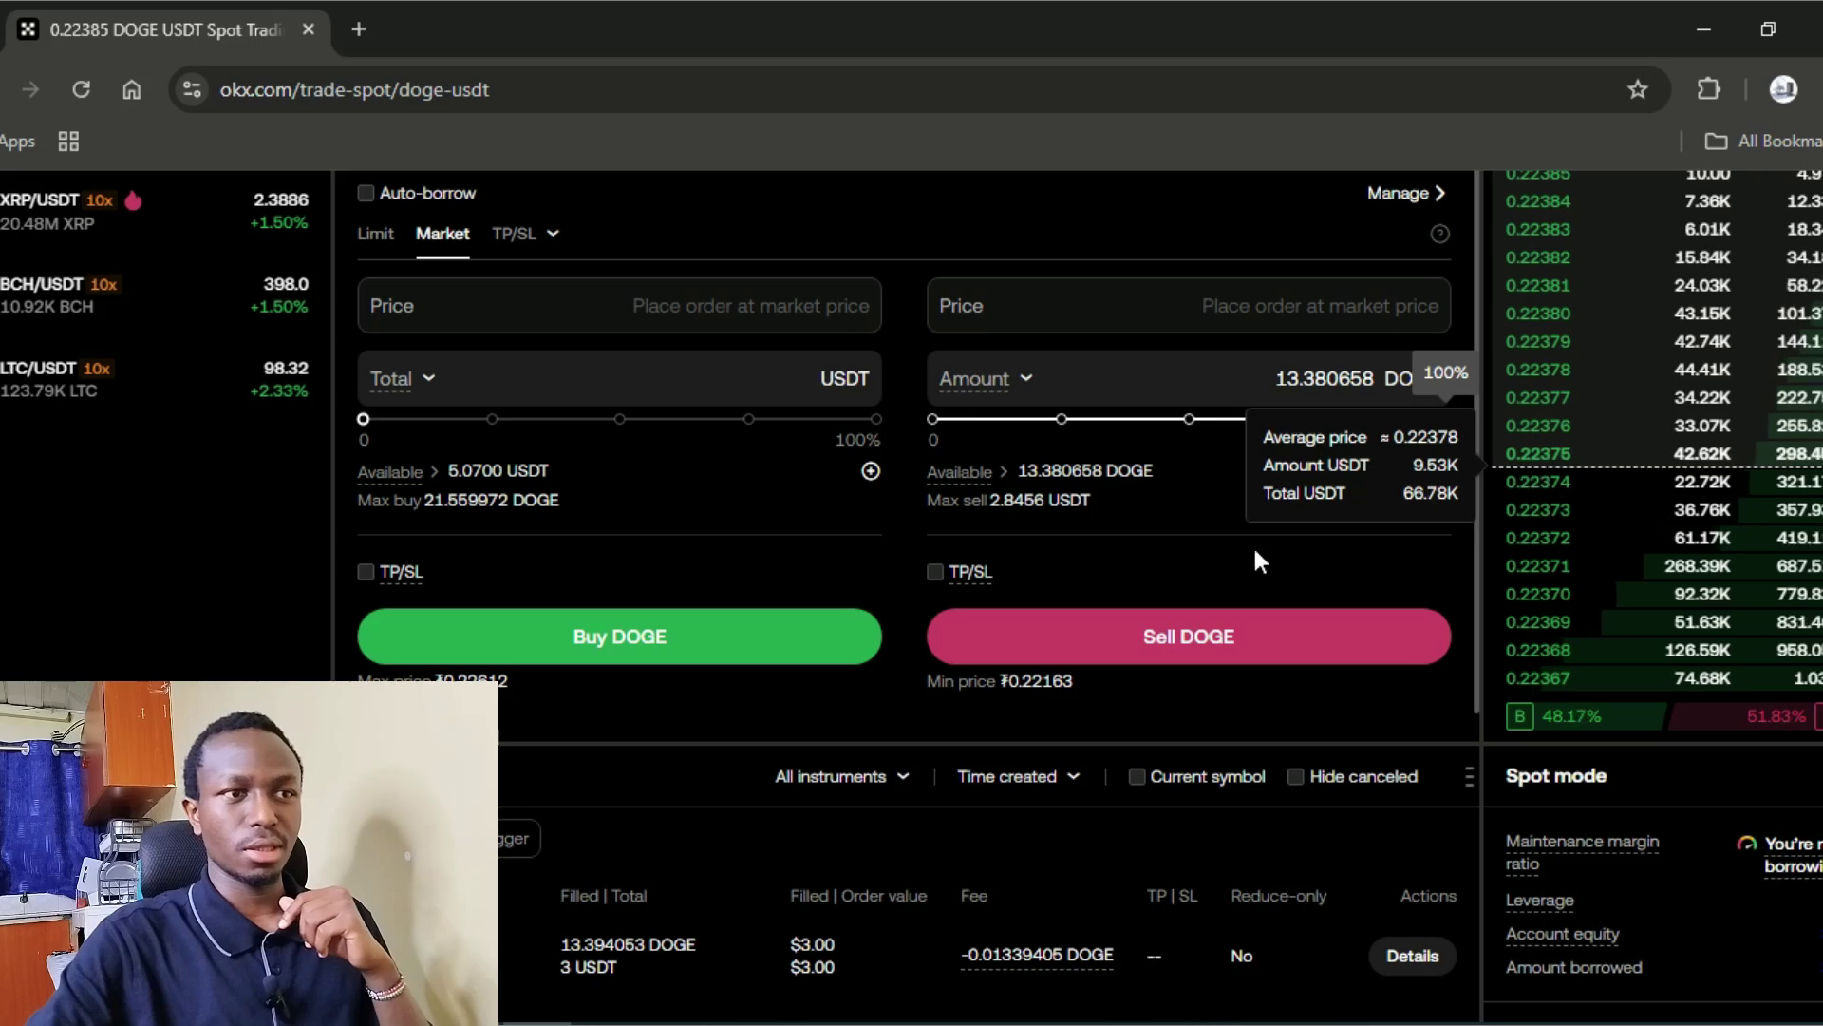
scroll(1221, 627, down, 1)
click(1219, 620)
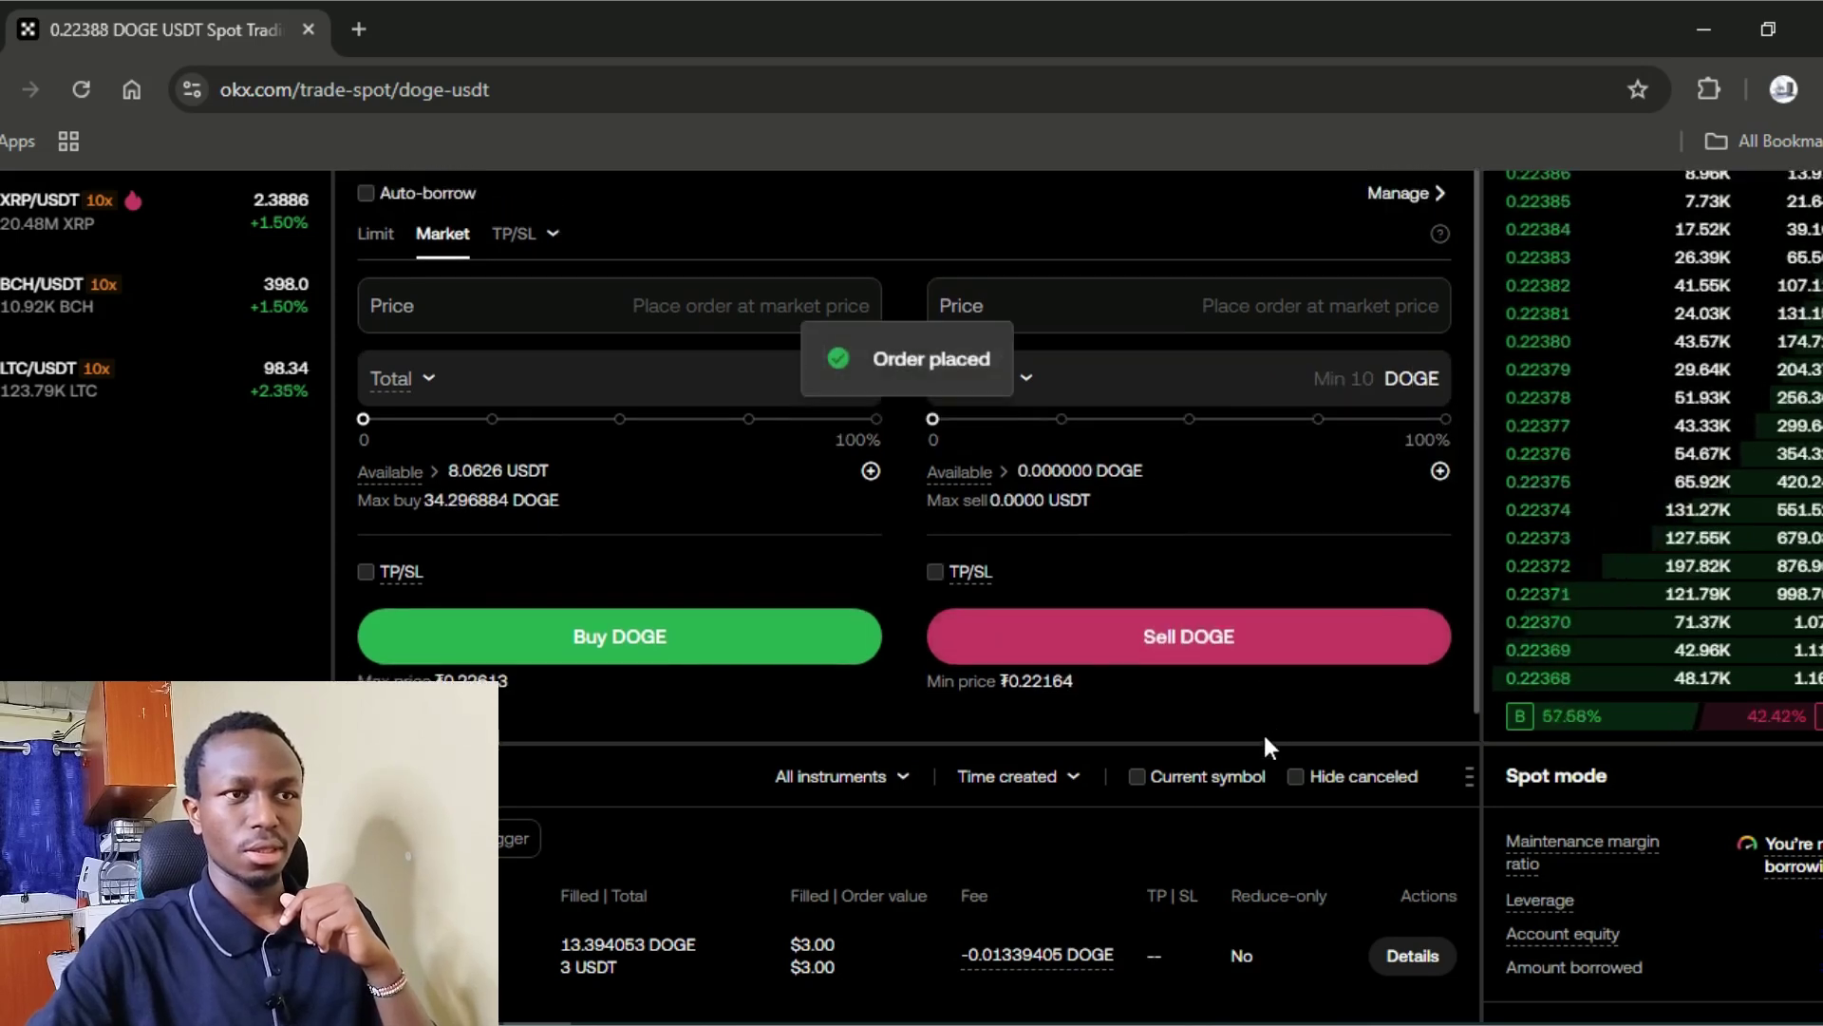
scroll(1263, 741, up, 6)
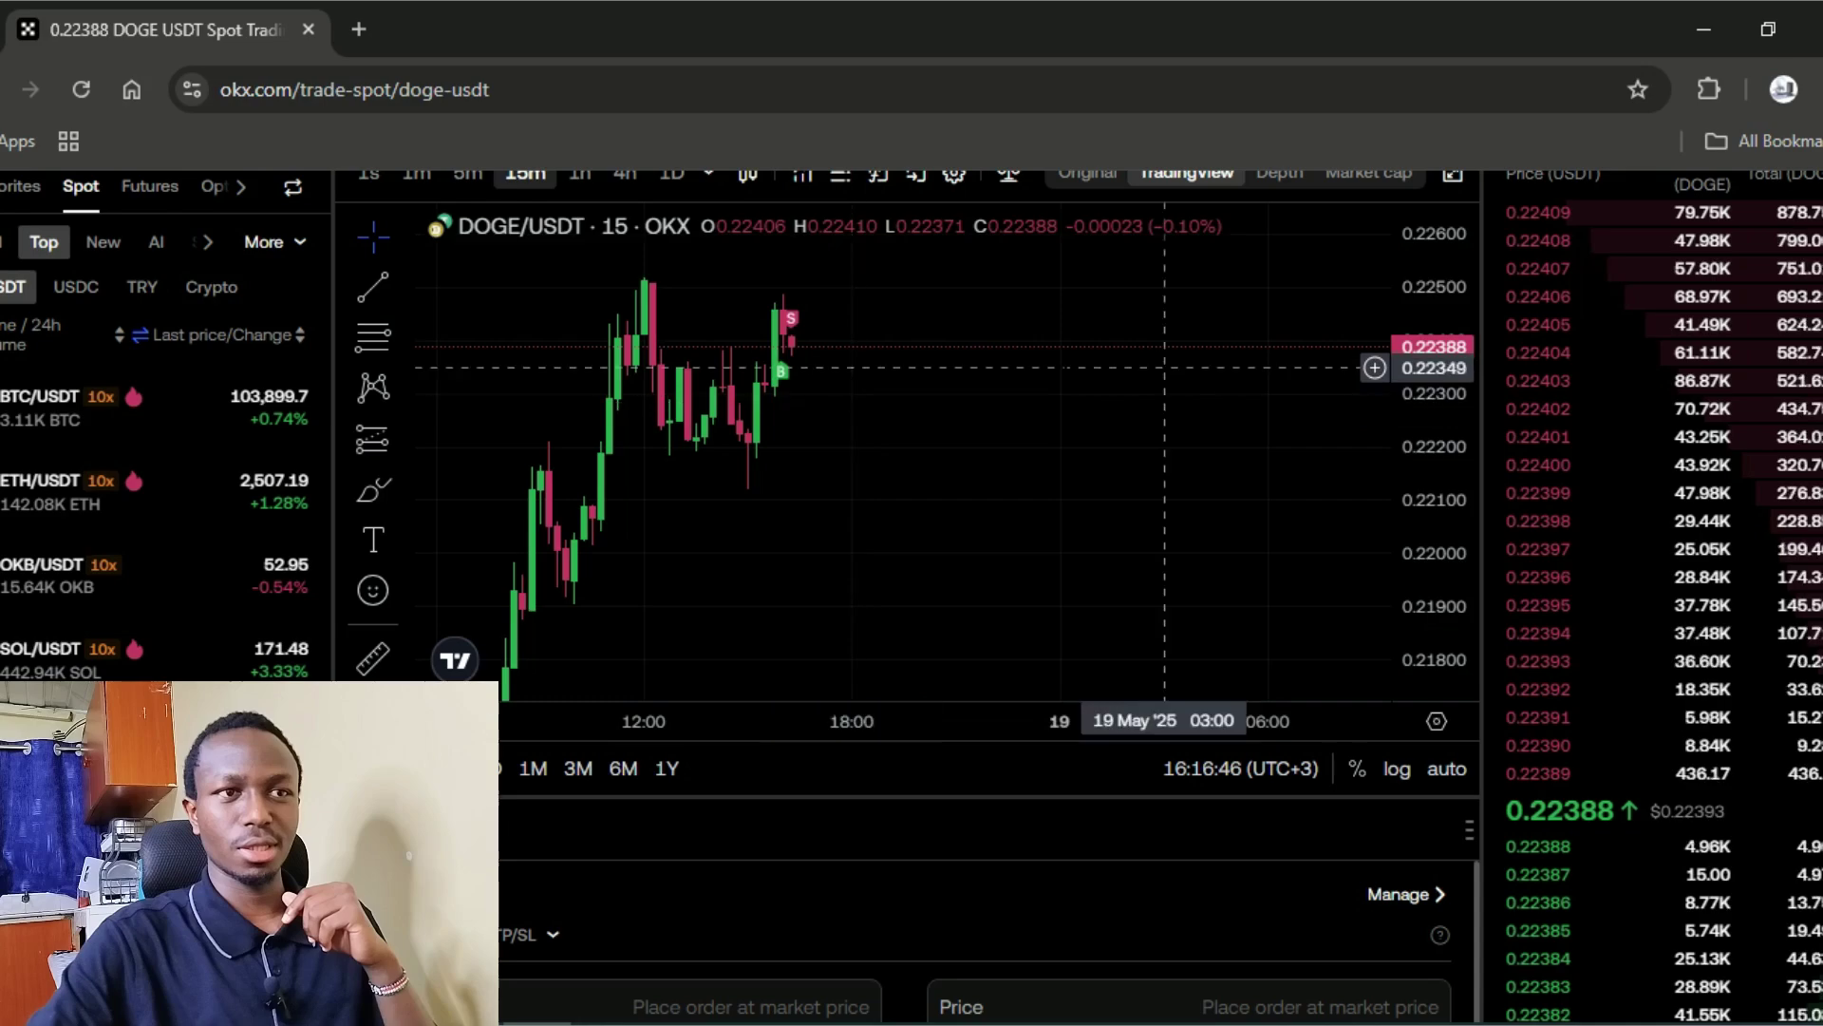
scroll(1415, 873, up, 3)
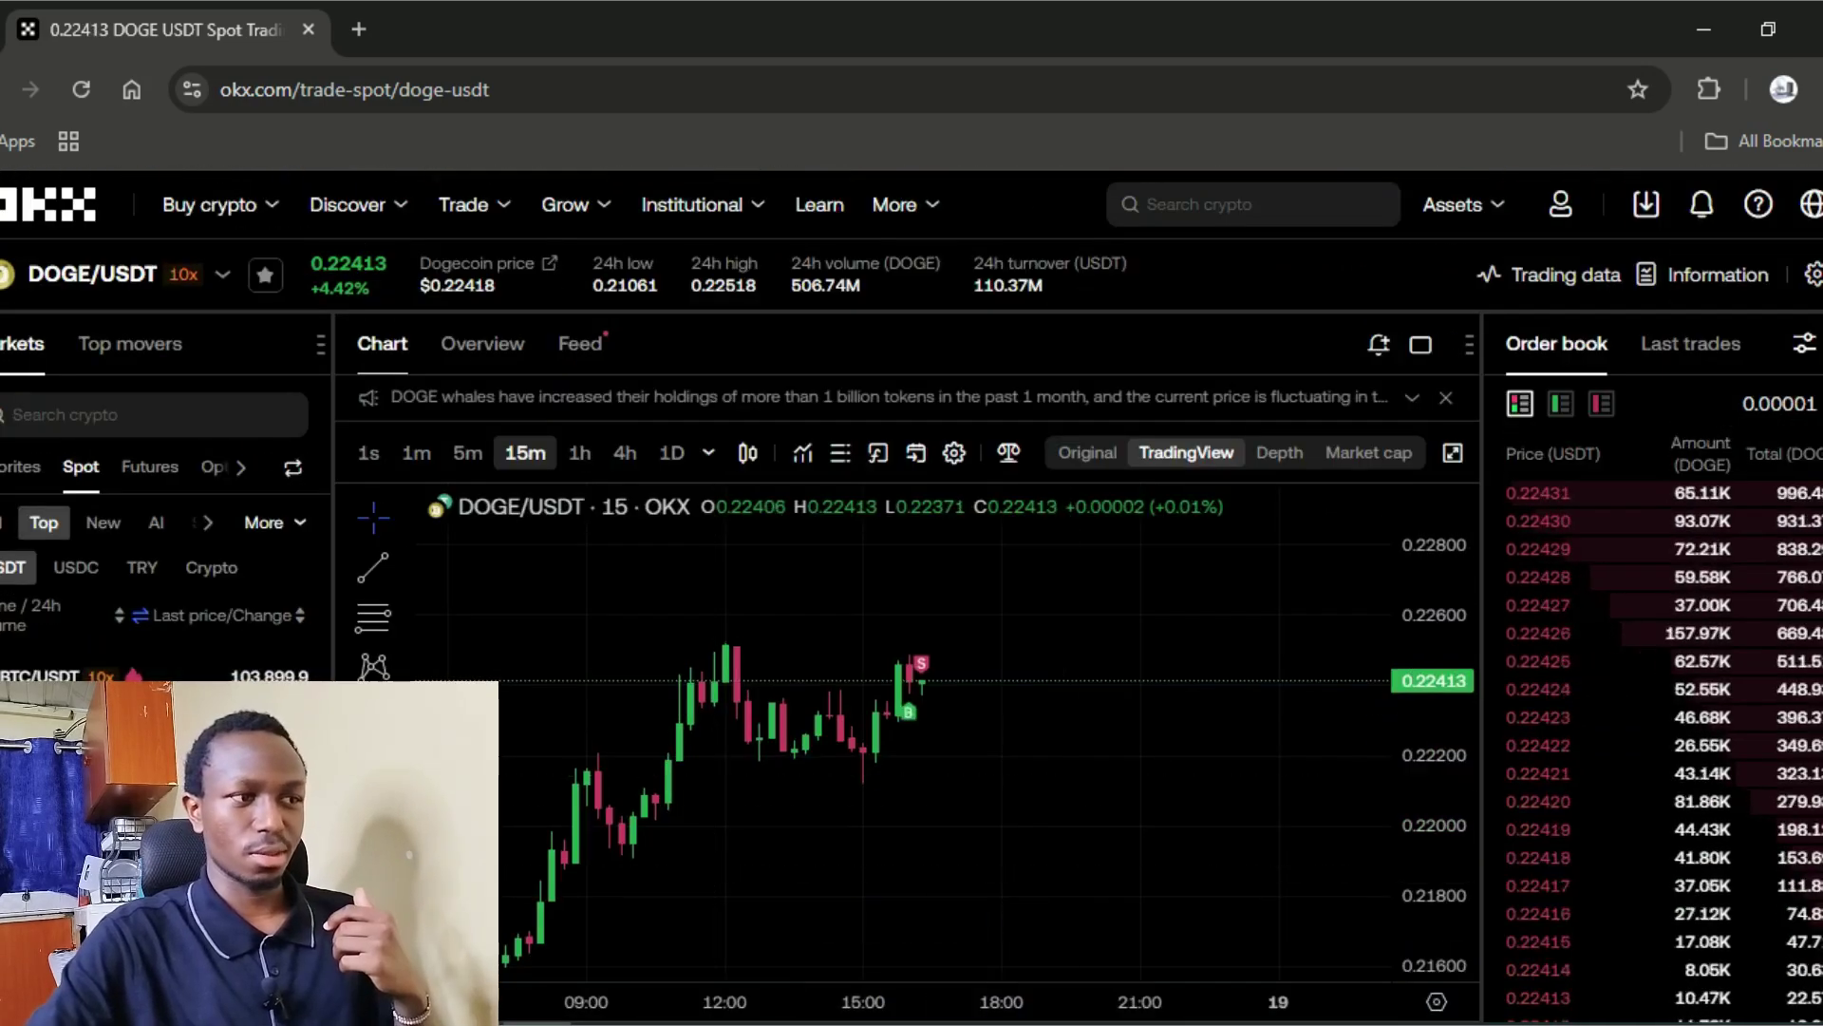
scroll(714, 870, down, 4)
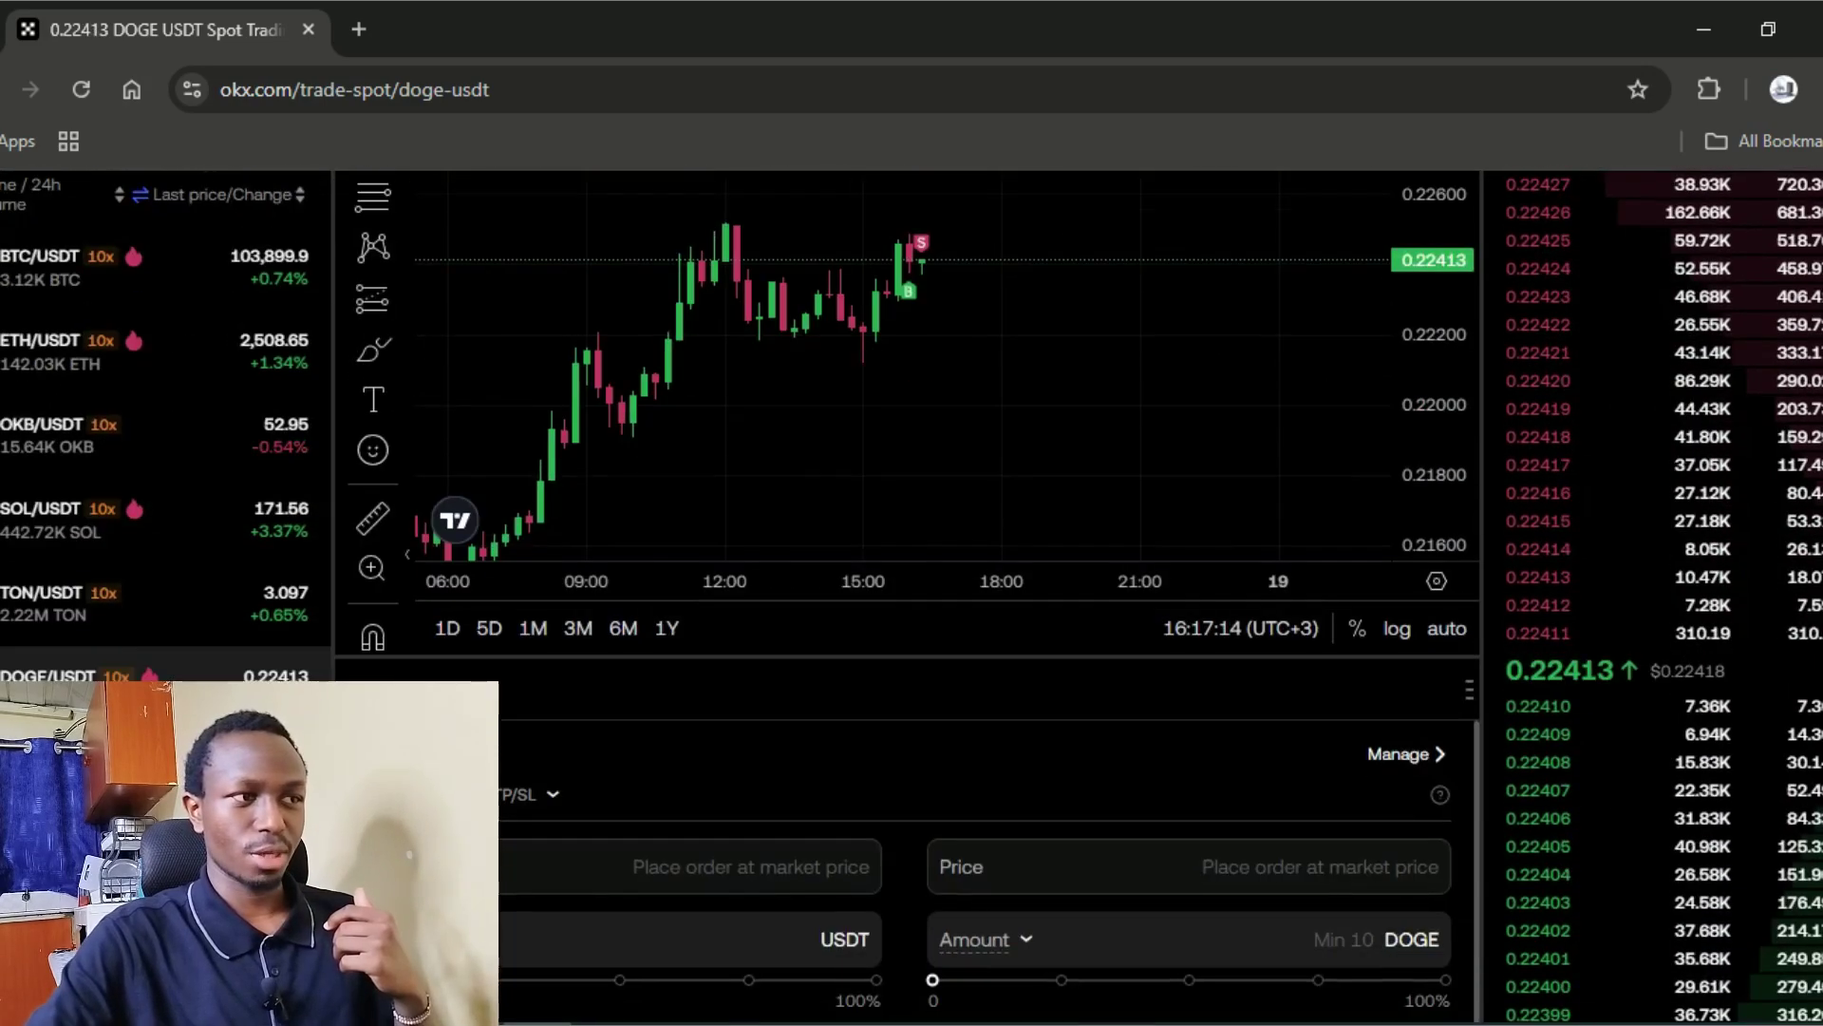
Switch to the SOL/USDT pair with the order form in Limit mode.
click(190, 536)
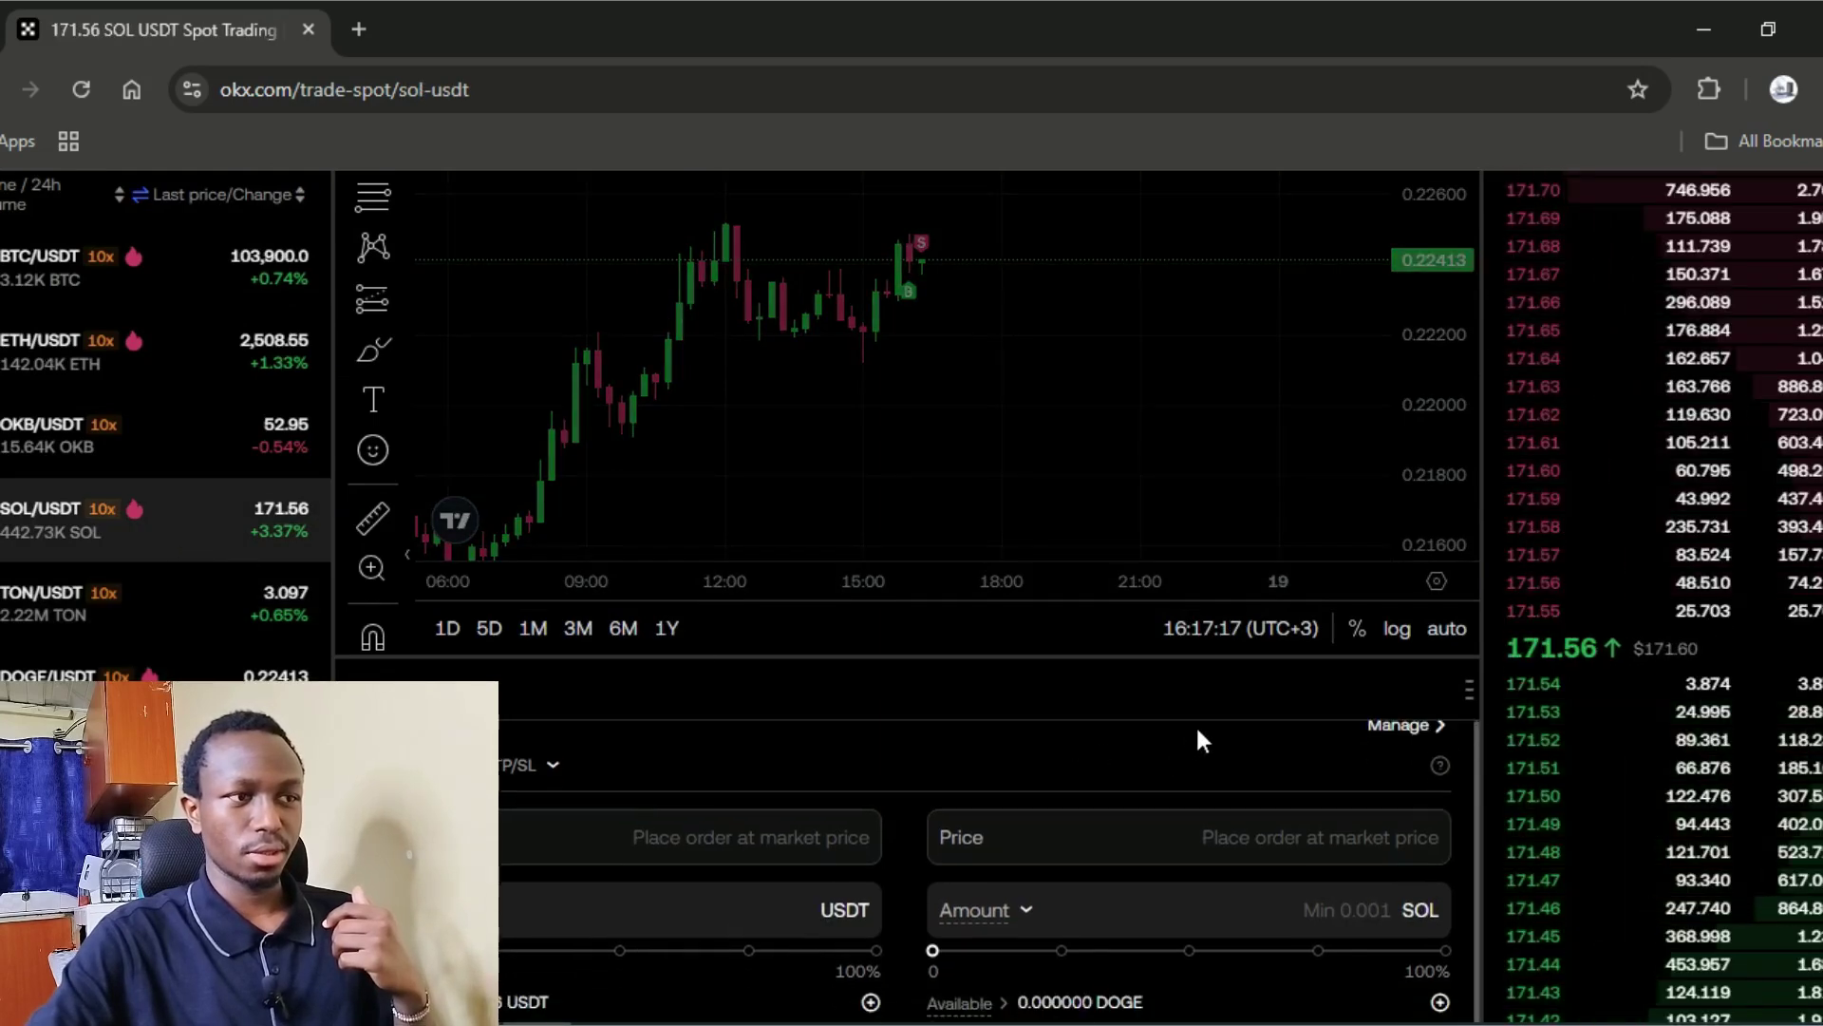
scroll(1231, 767, down, 3)
scroll(1303, 899, down, 1)
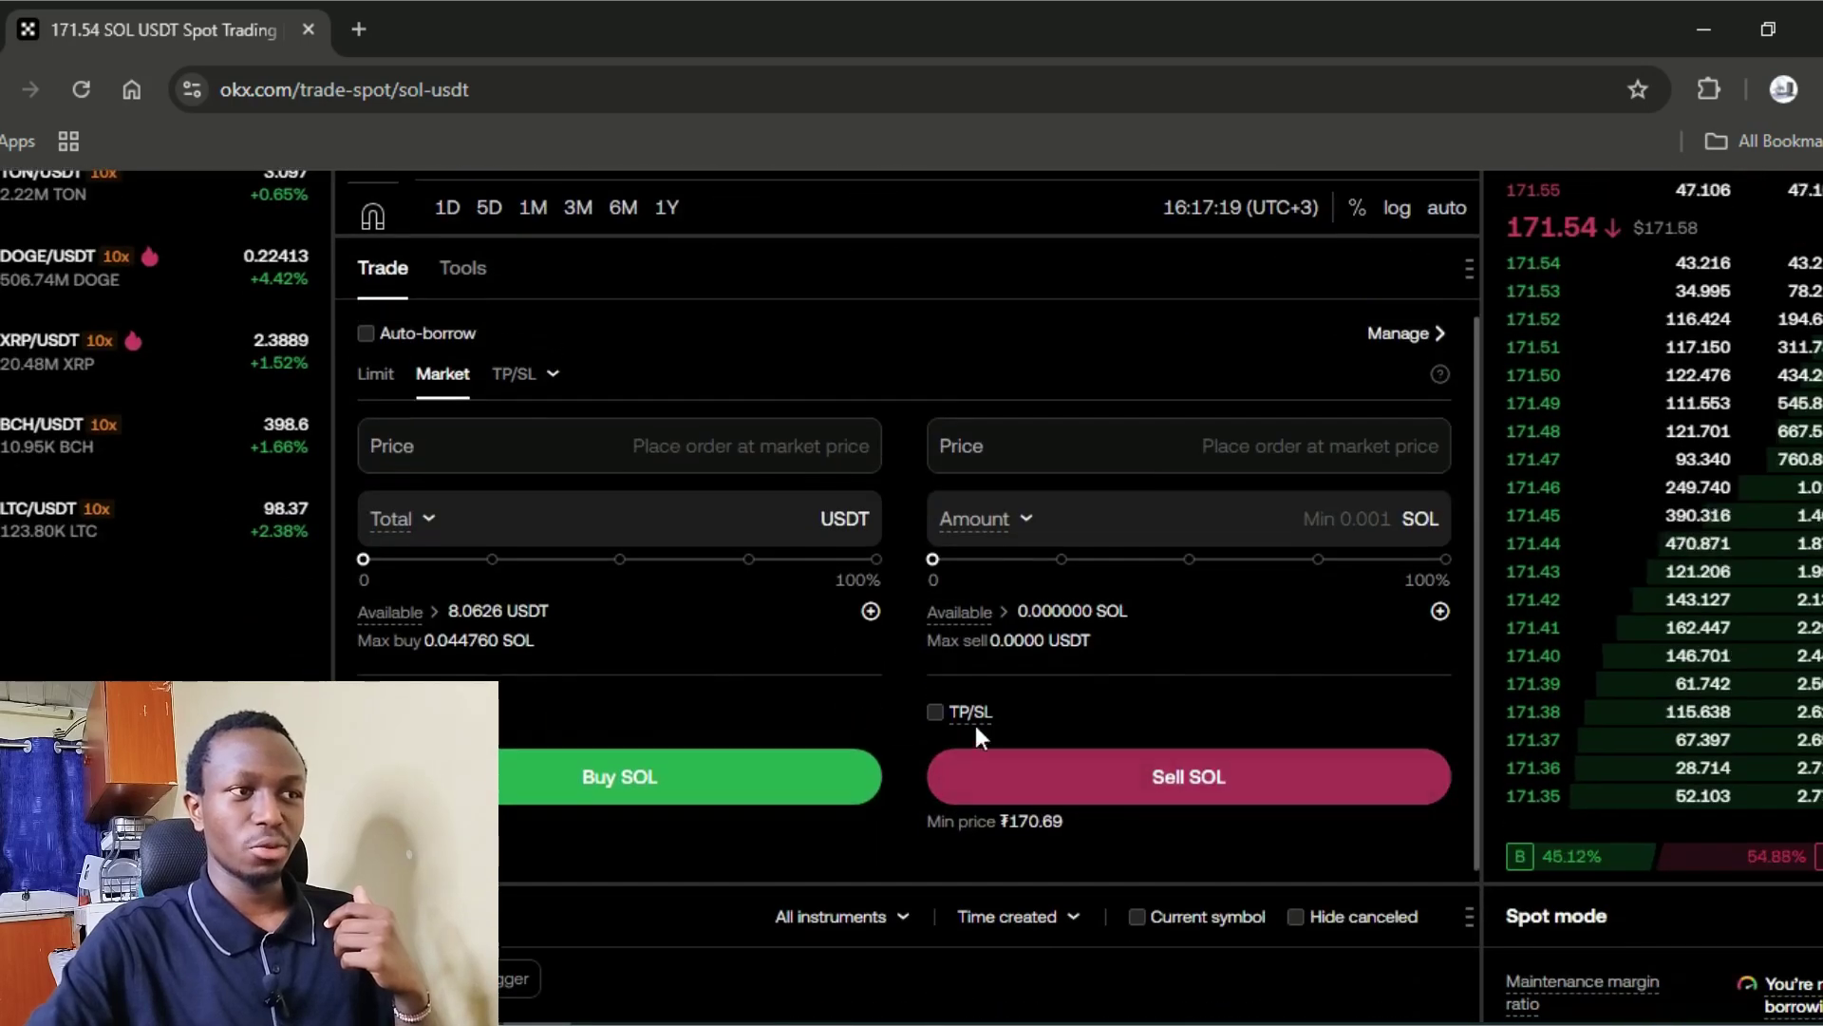
click(376, 375)
scroll(1130, 323, up, 5)
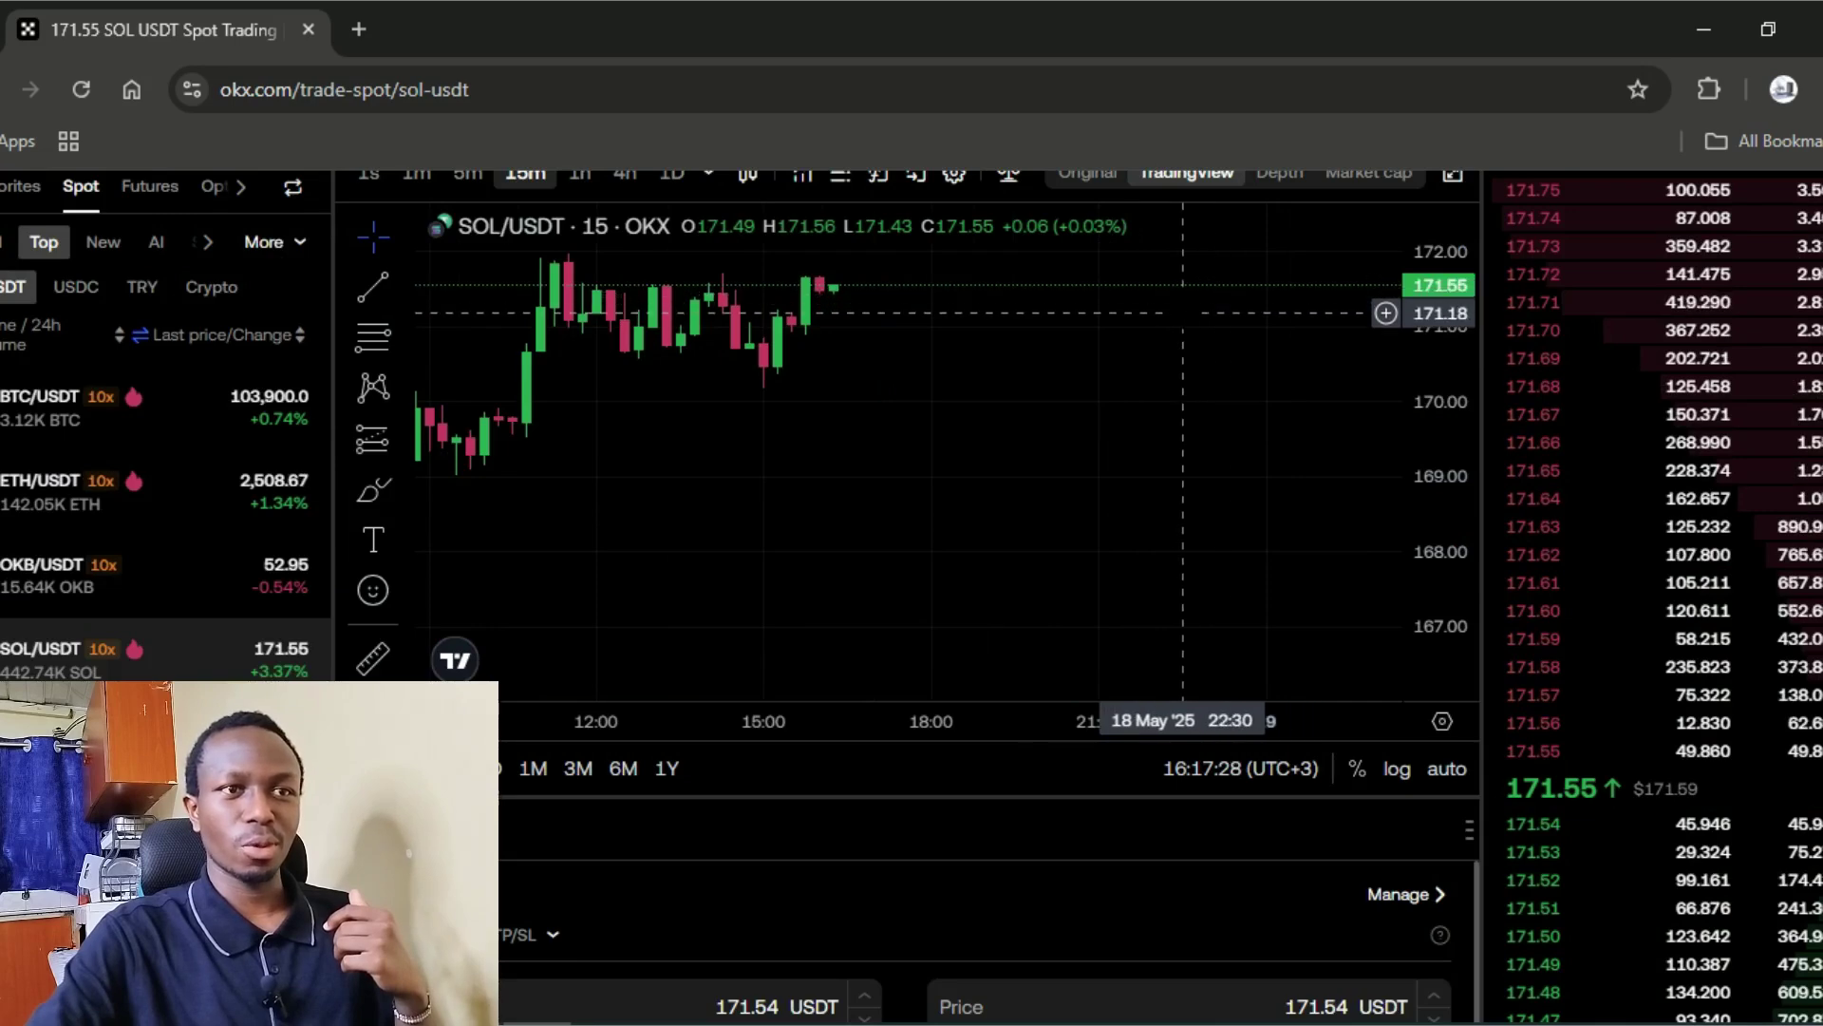
scroll(1021, 866, down, 1)
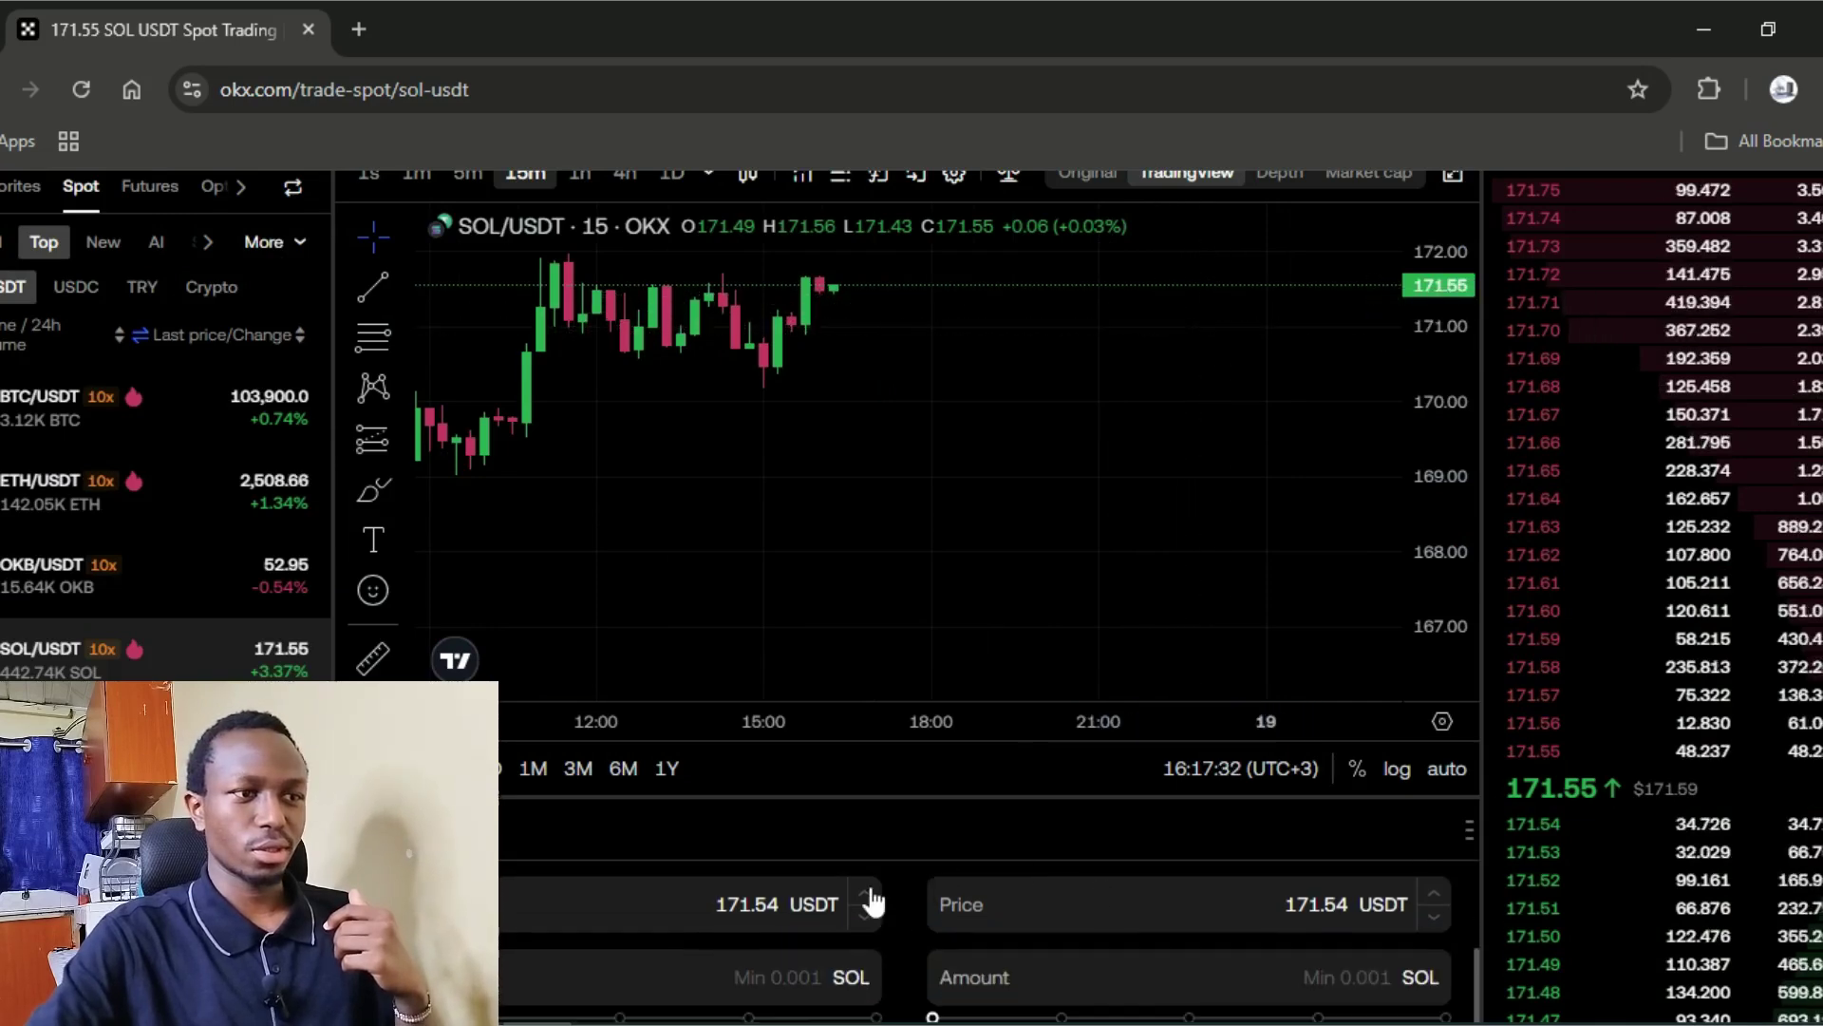
Place a limit buy of 0.024046 SOL at 171 USDT, about half the balance.
click(792, 904)
key(BackSpace)
key(BackSpace)
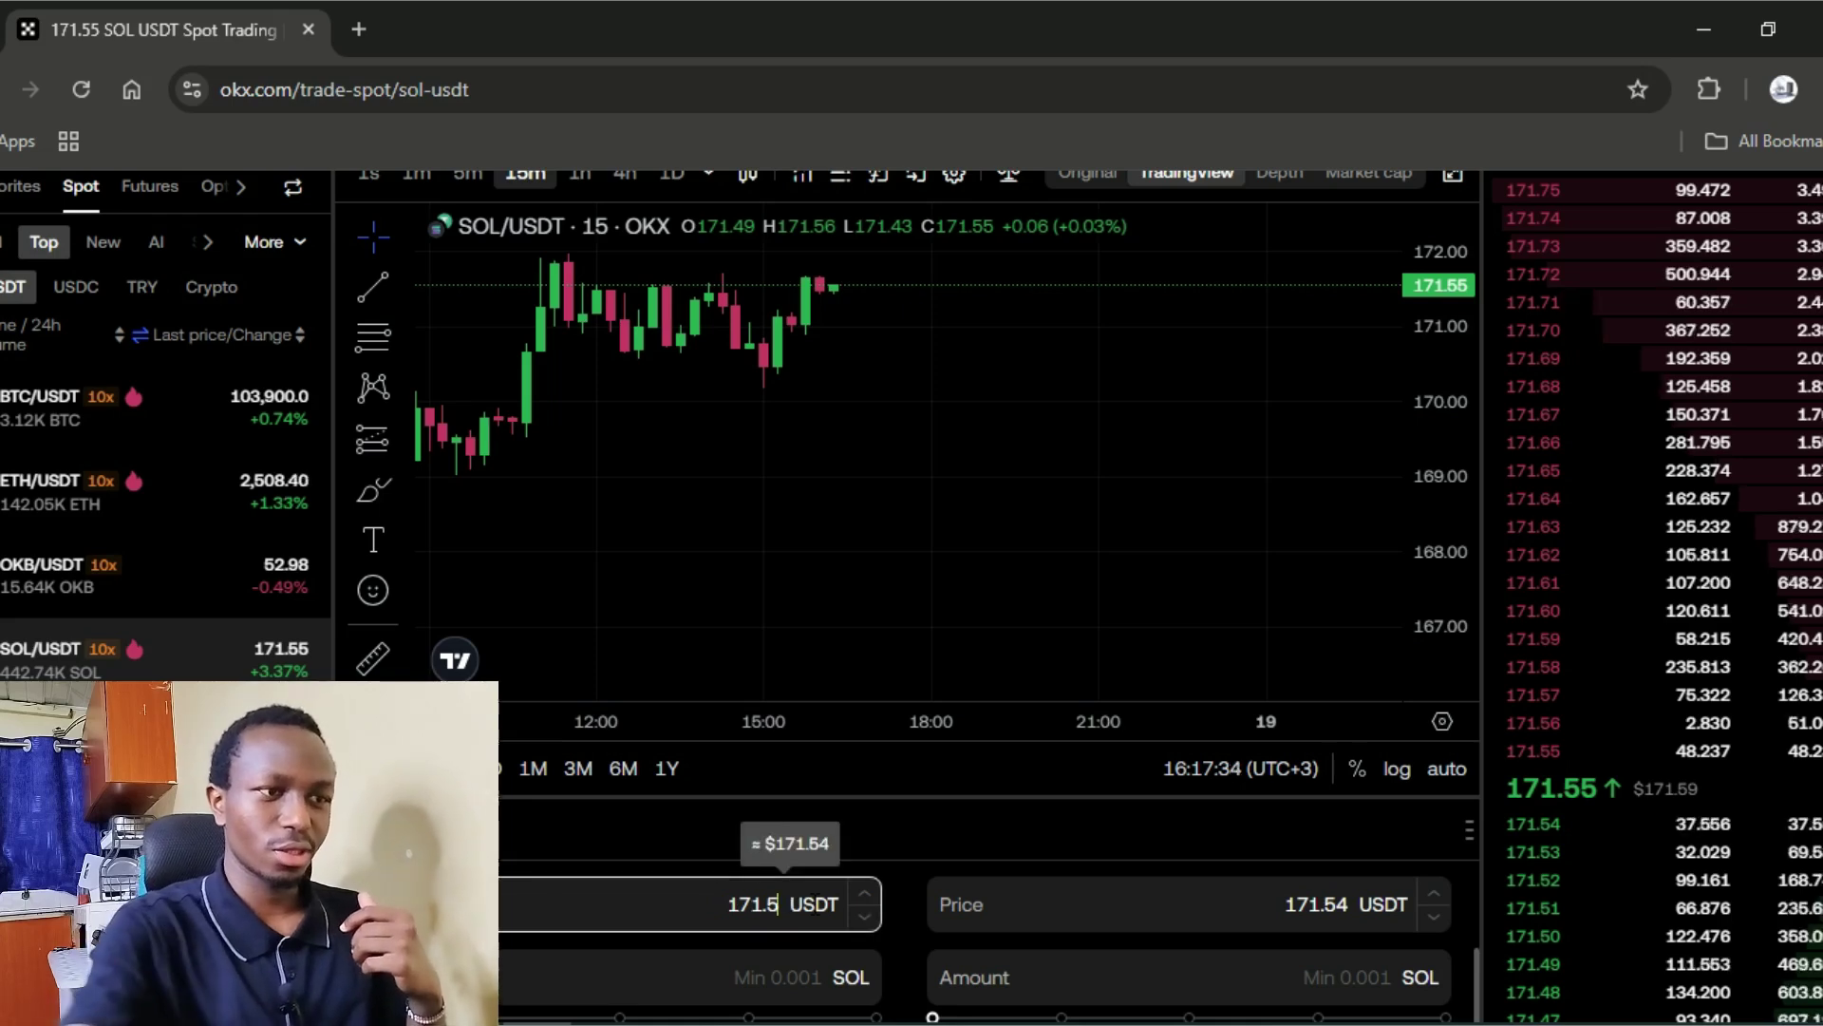
scroll(1030, 812, down, 3)
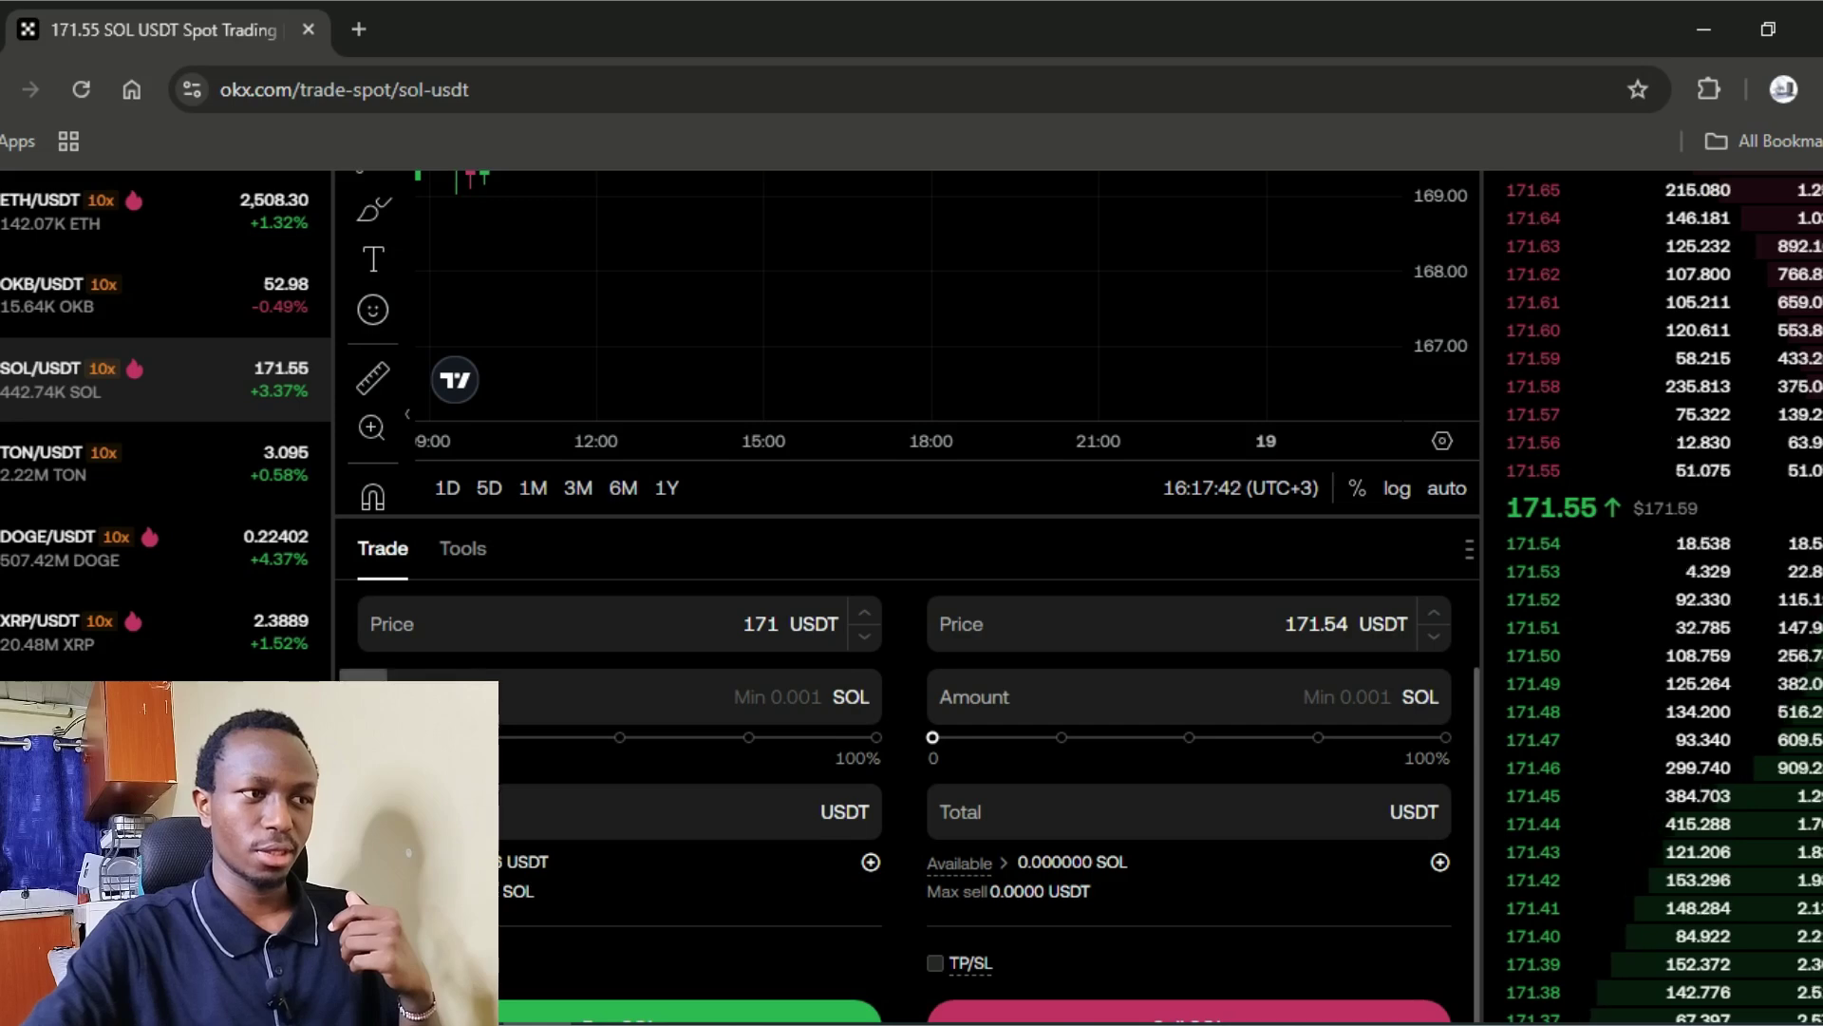
drag(365, 737, 626, 774)
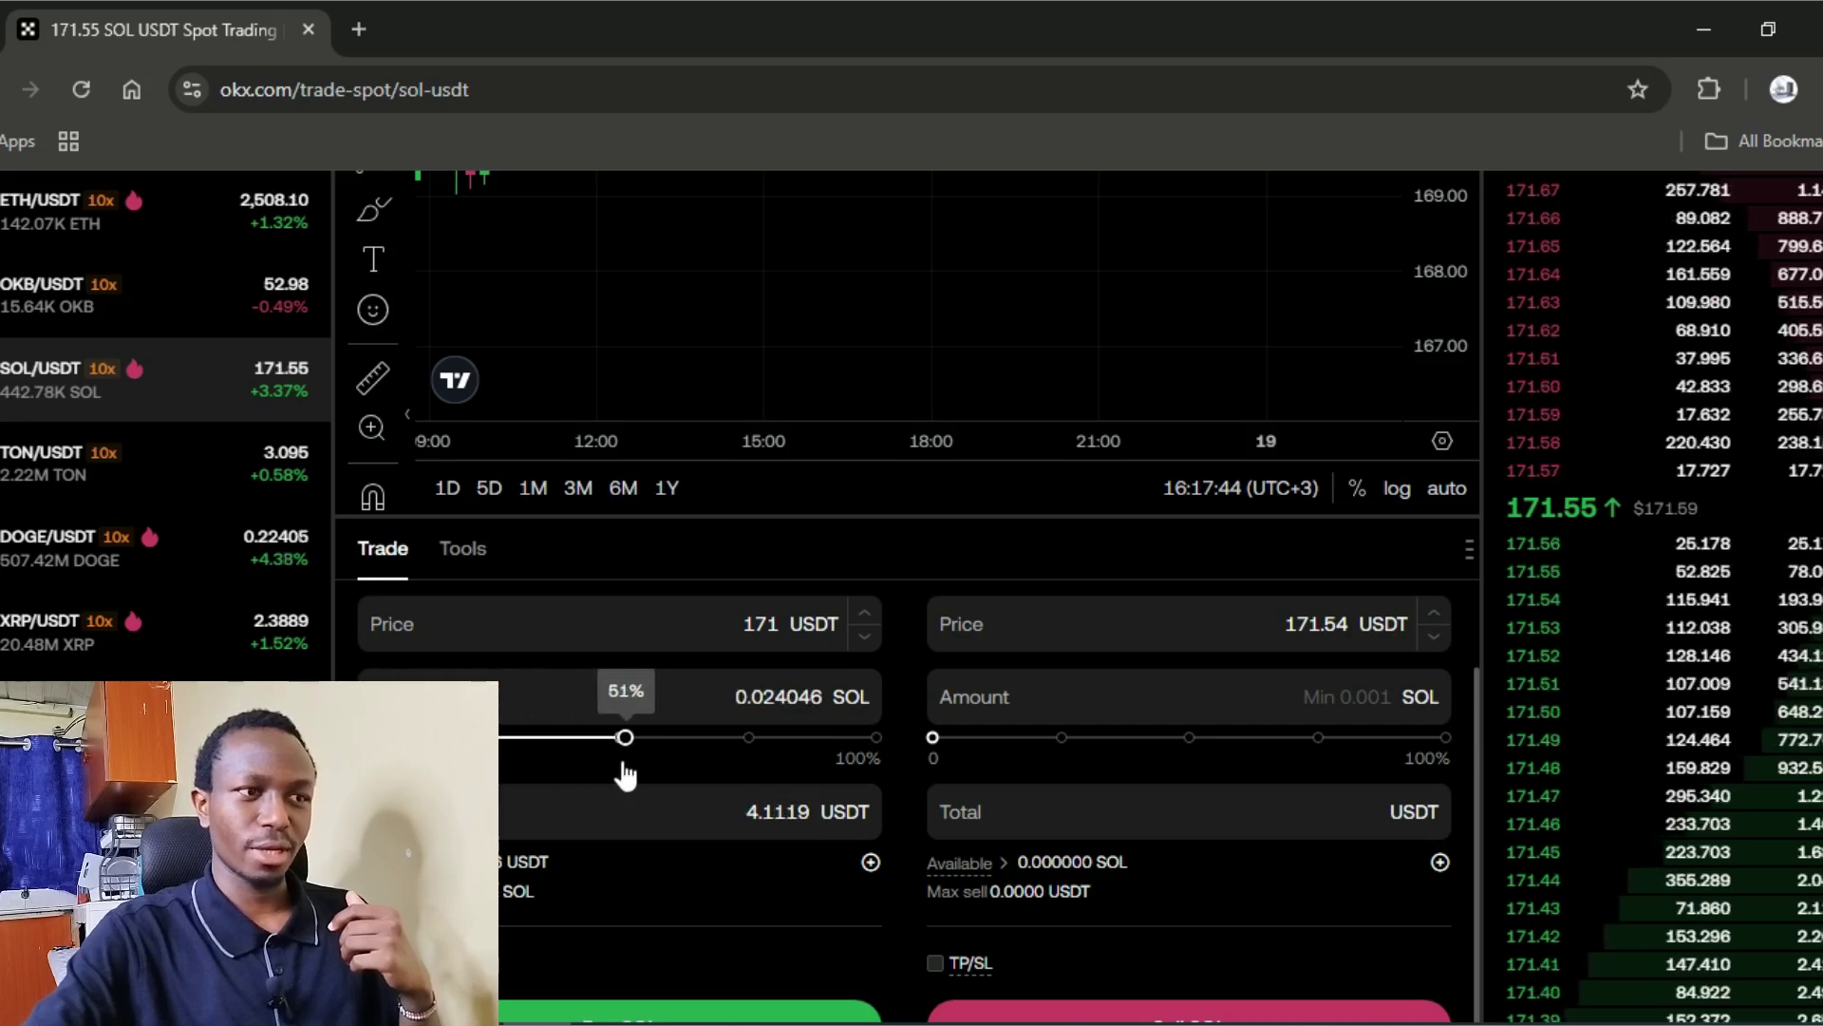
scroll(796, 755, down, 4)
click(738, 619)
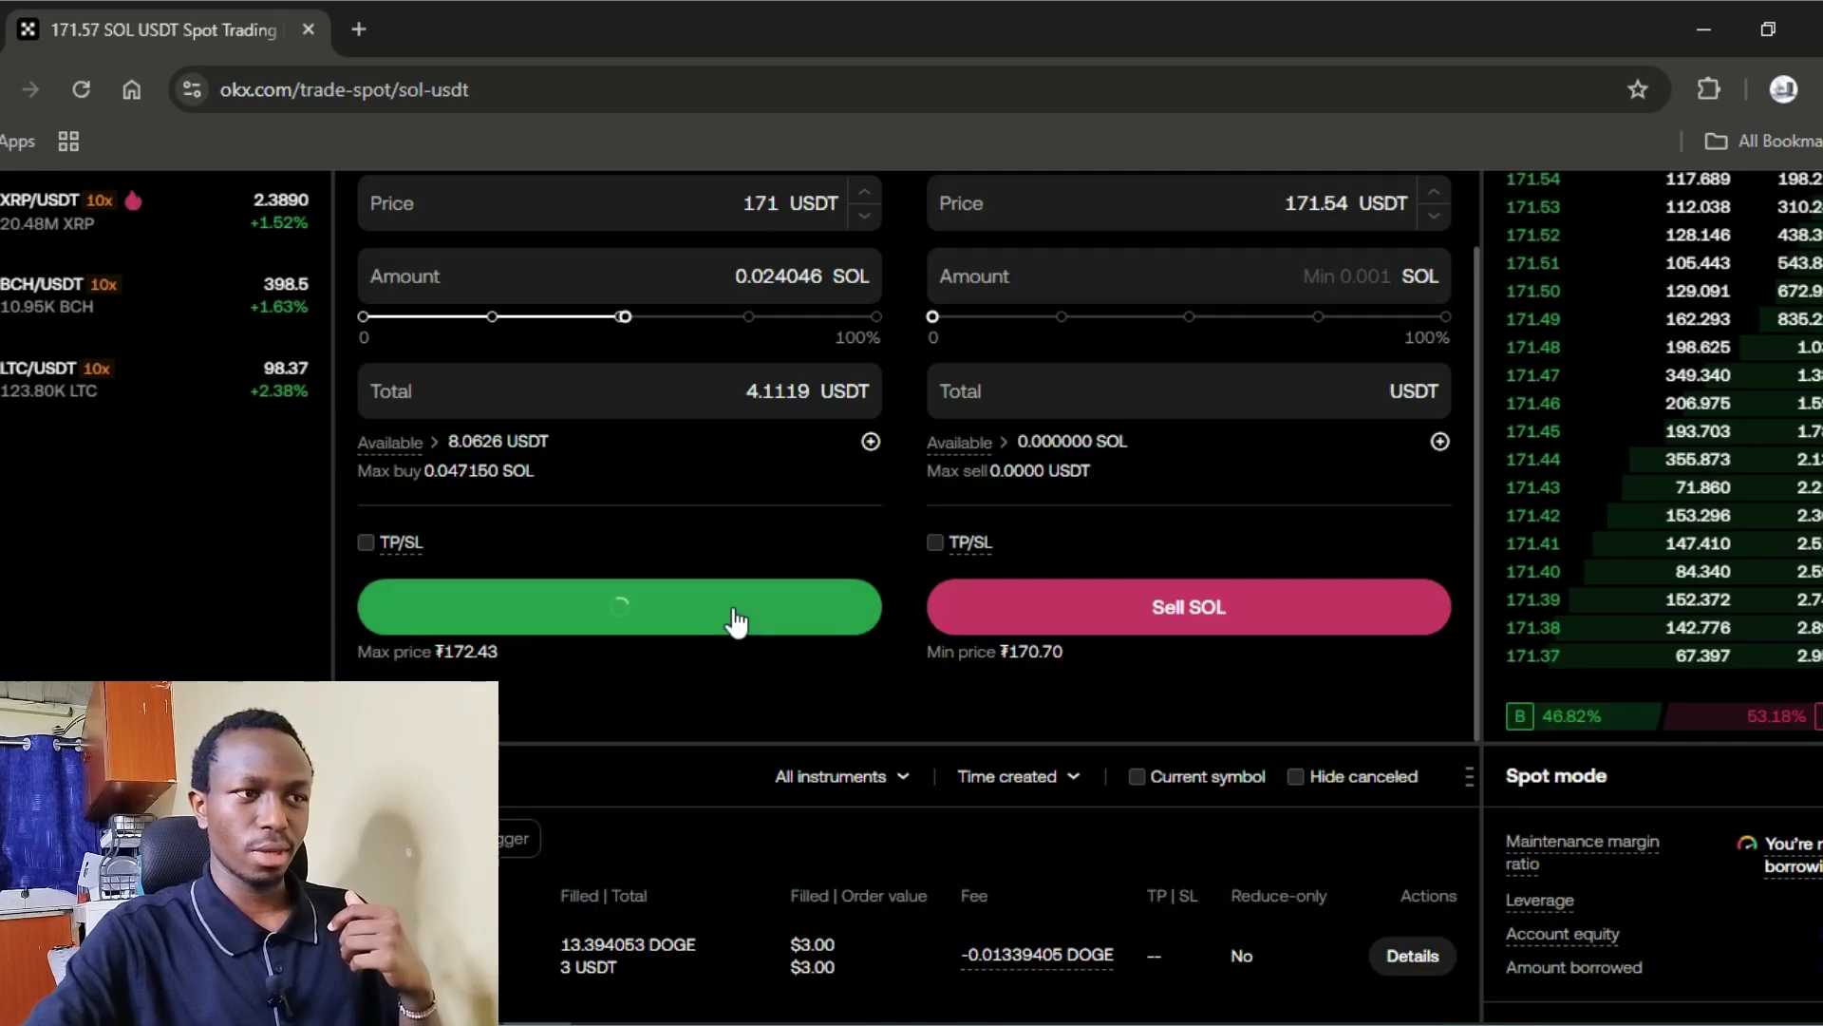
scroll(665, 699, up, 4)
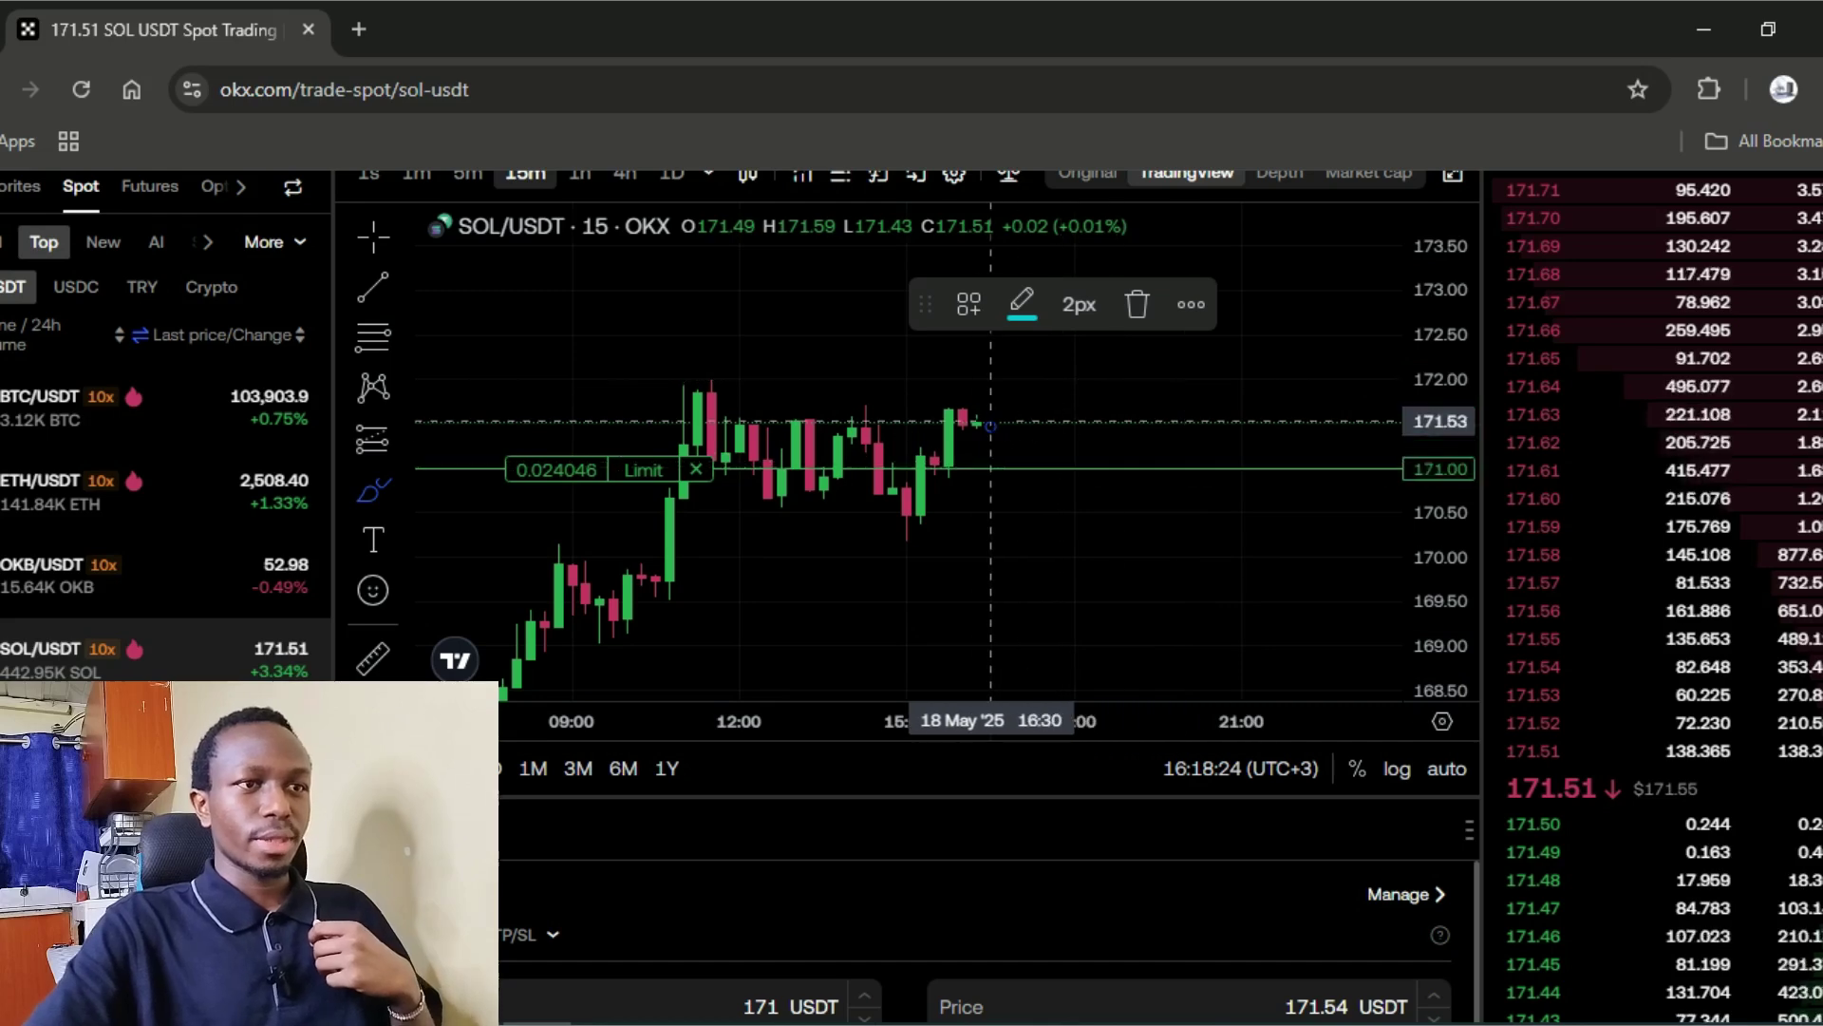
Draw a freehand curve on the SOL chart dipping to the 171 line then rising.
mouse_move(1018, 467)
mouse_down()
mouse_move(1068, 469)
mouse_move(1117, 377)
mouse_up()
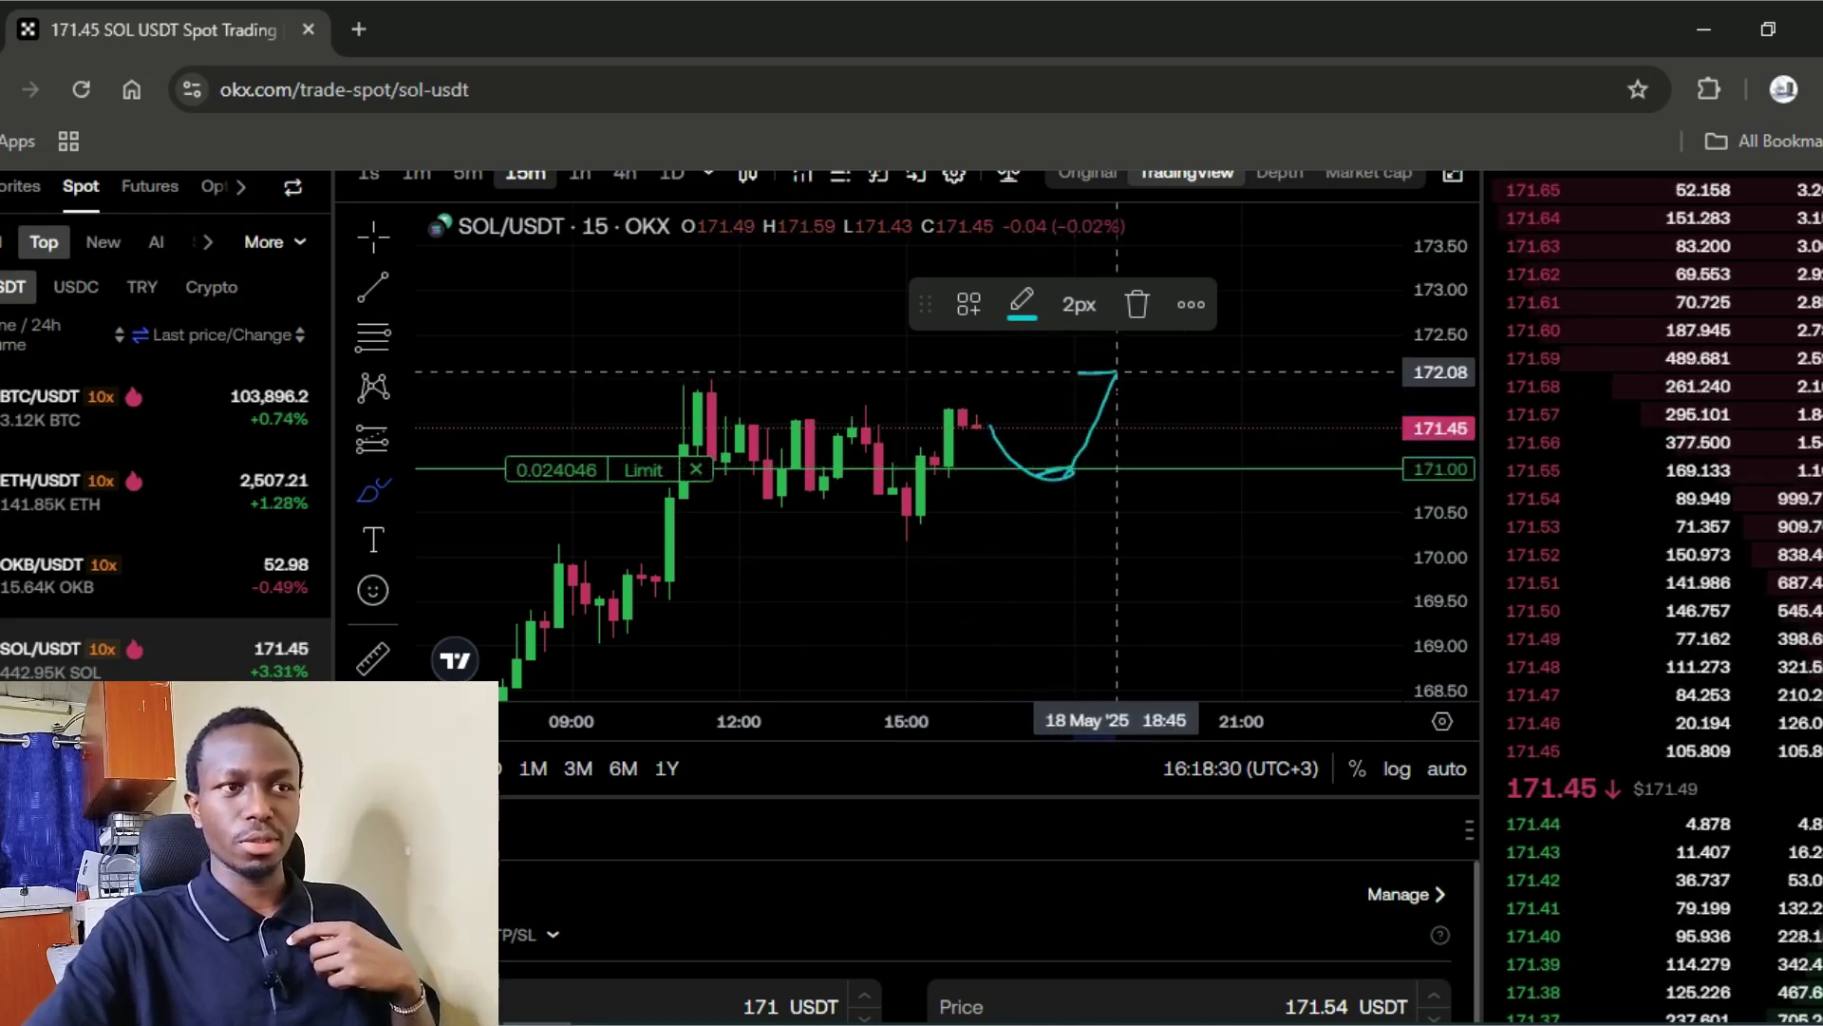
scroll(759, 661, down, 5)
scroll(755, 619, up, 5)
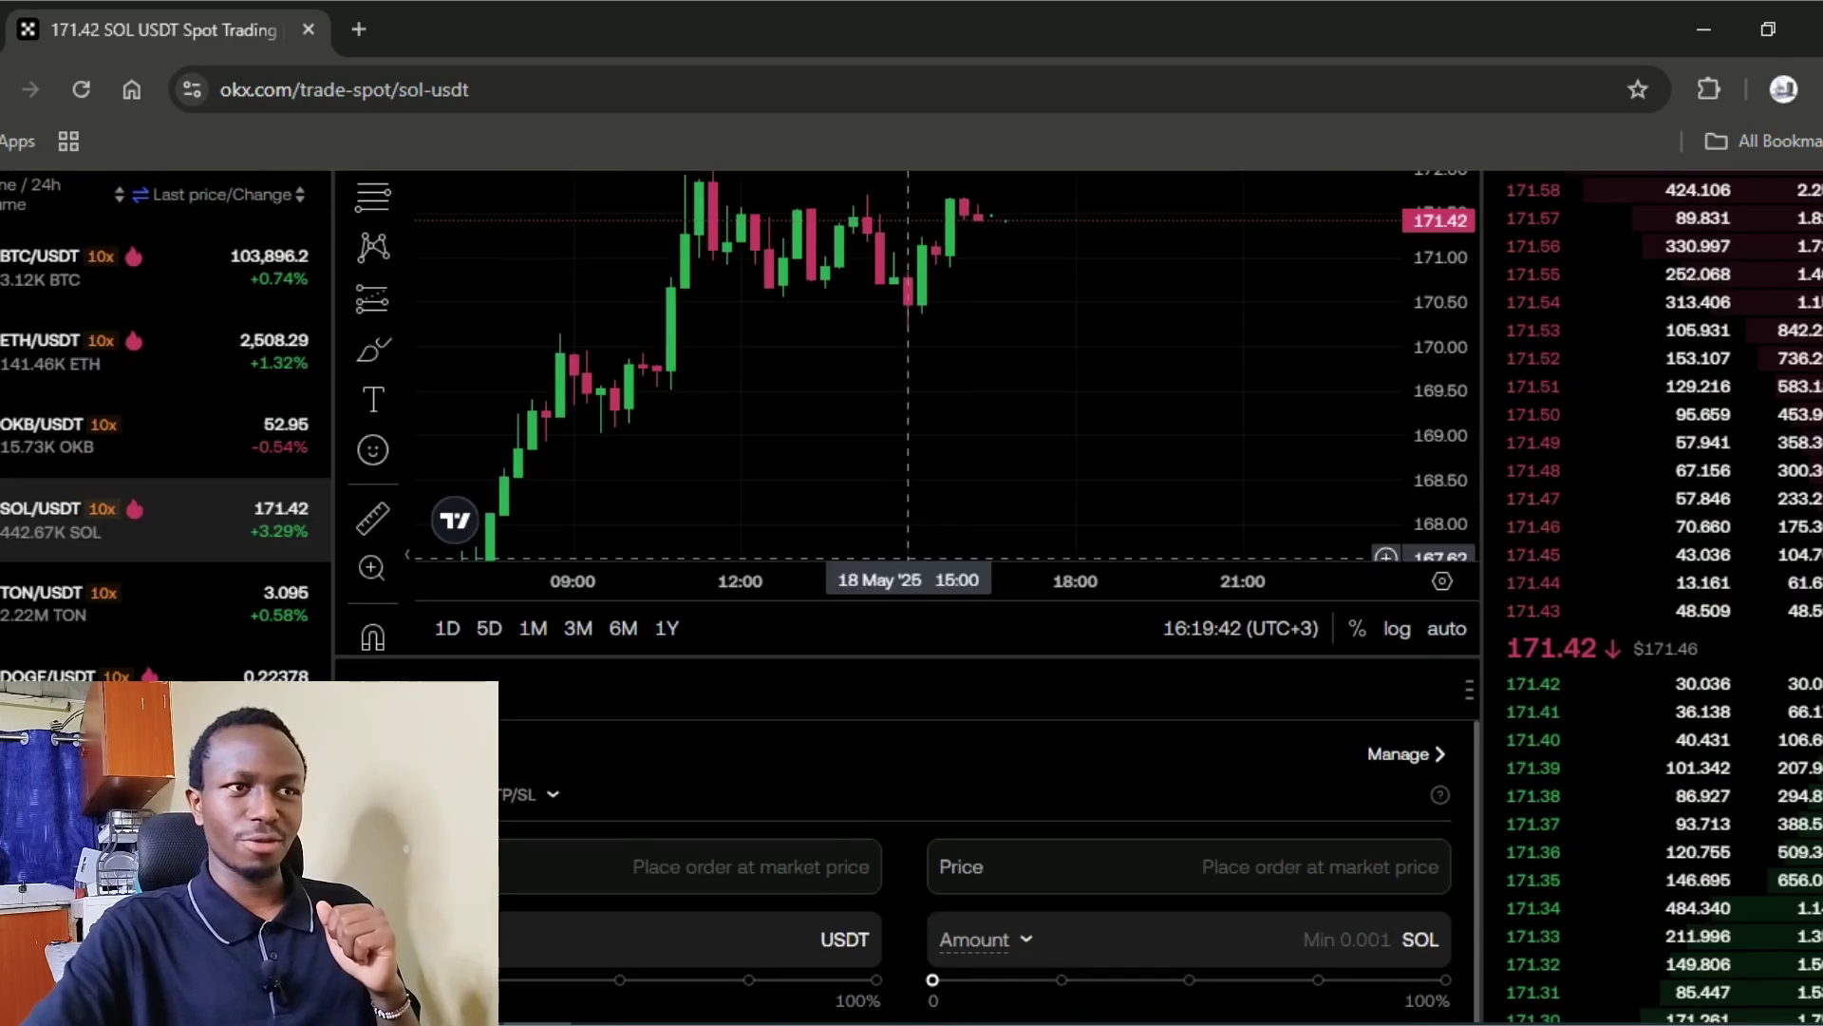
scroll(912, 712, down, 4)
scroll(1130, 418, up, 5)
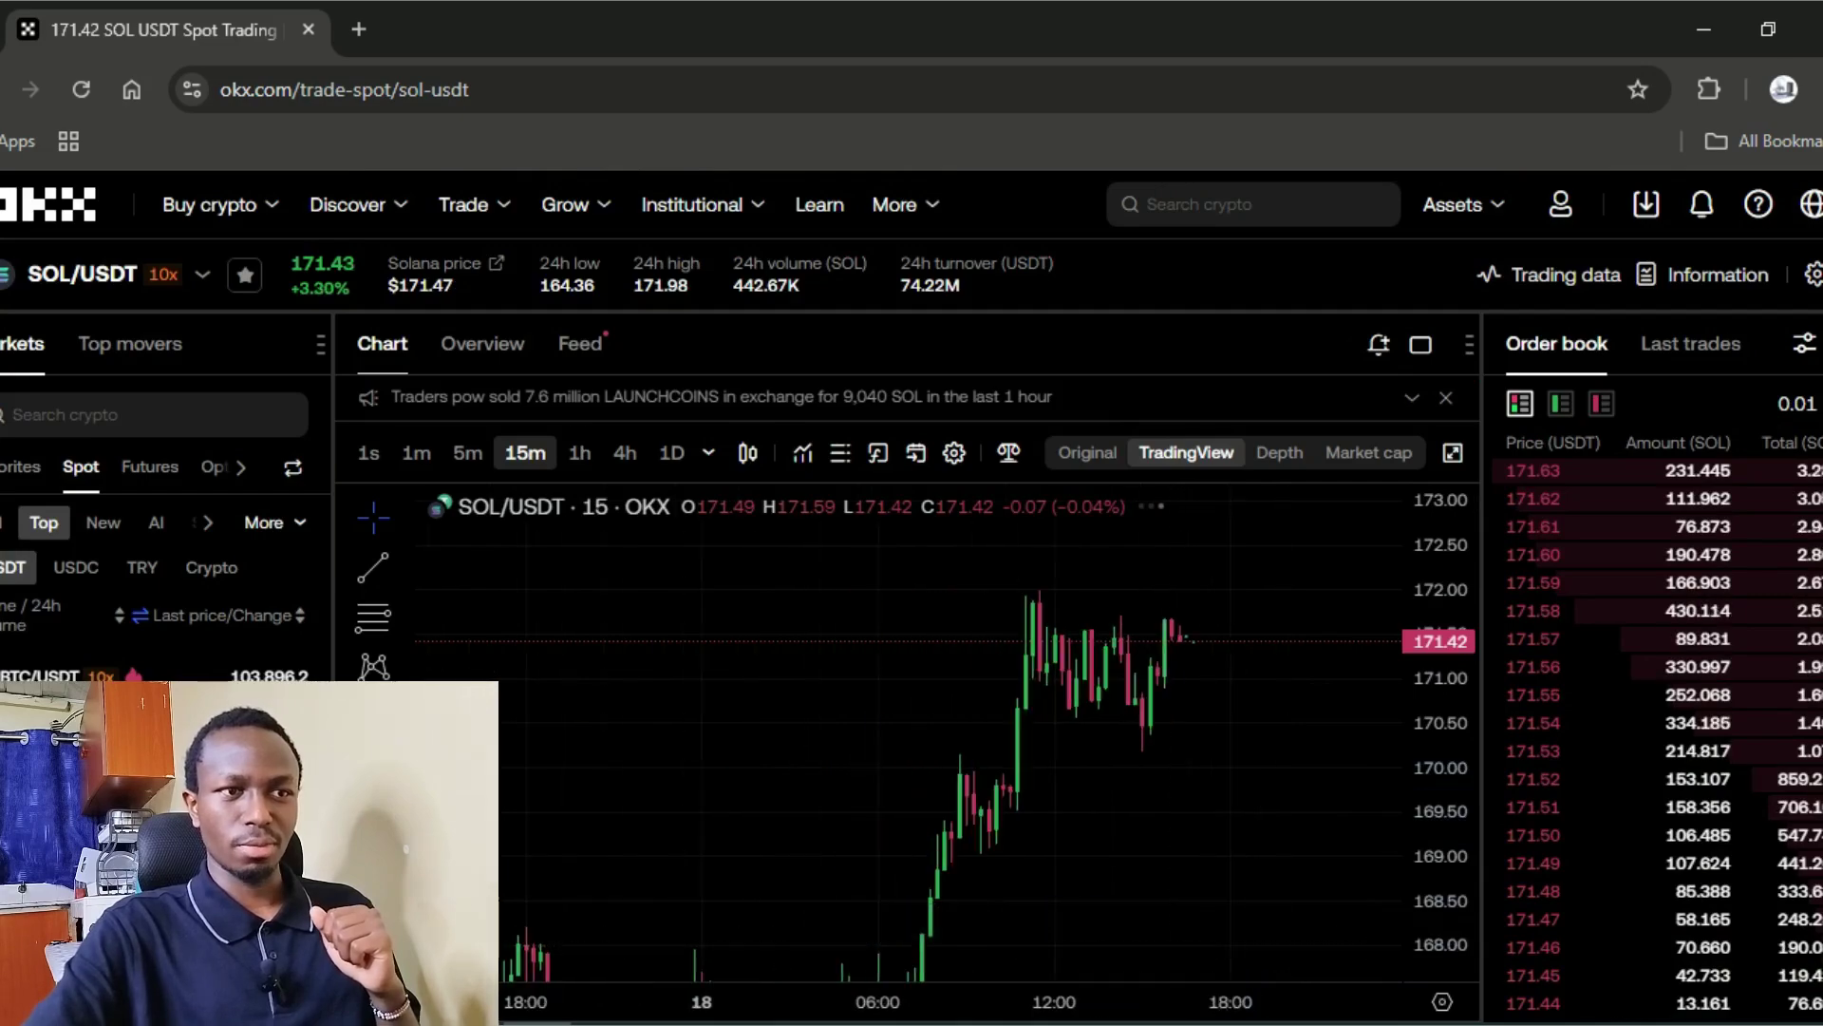
scroll(1235, 912, down, 2)
scroll(1543, 750, down, 3)
Buy SOL at market with a 3 USDT total.
scroll(1472, 779, down, 9)
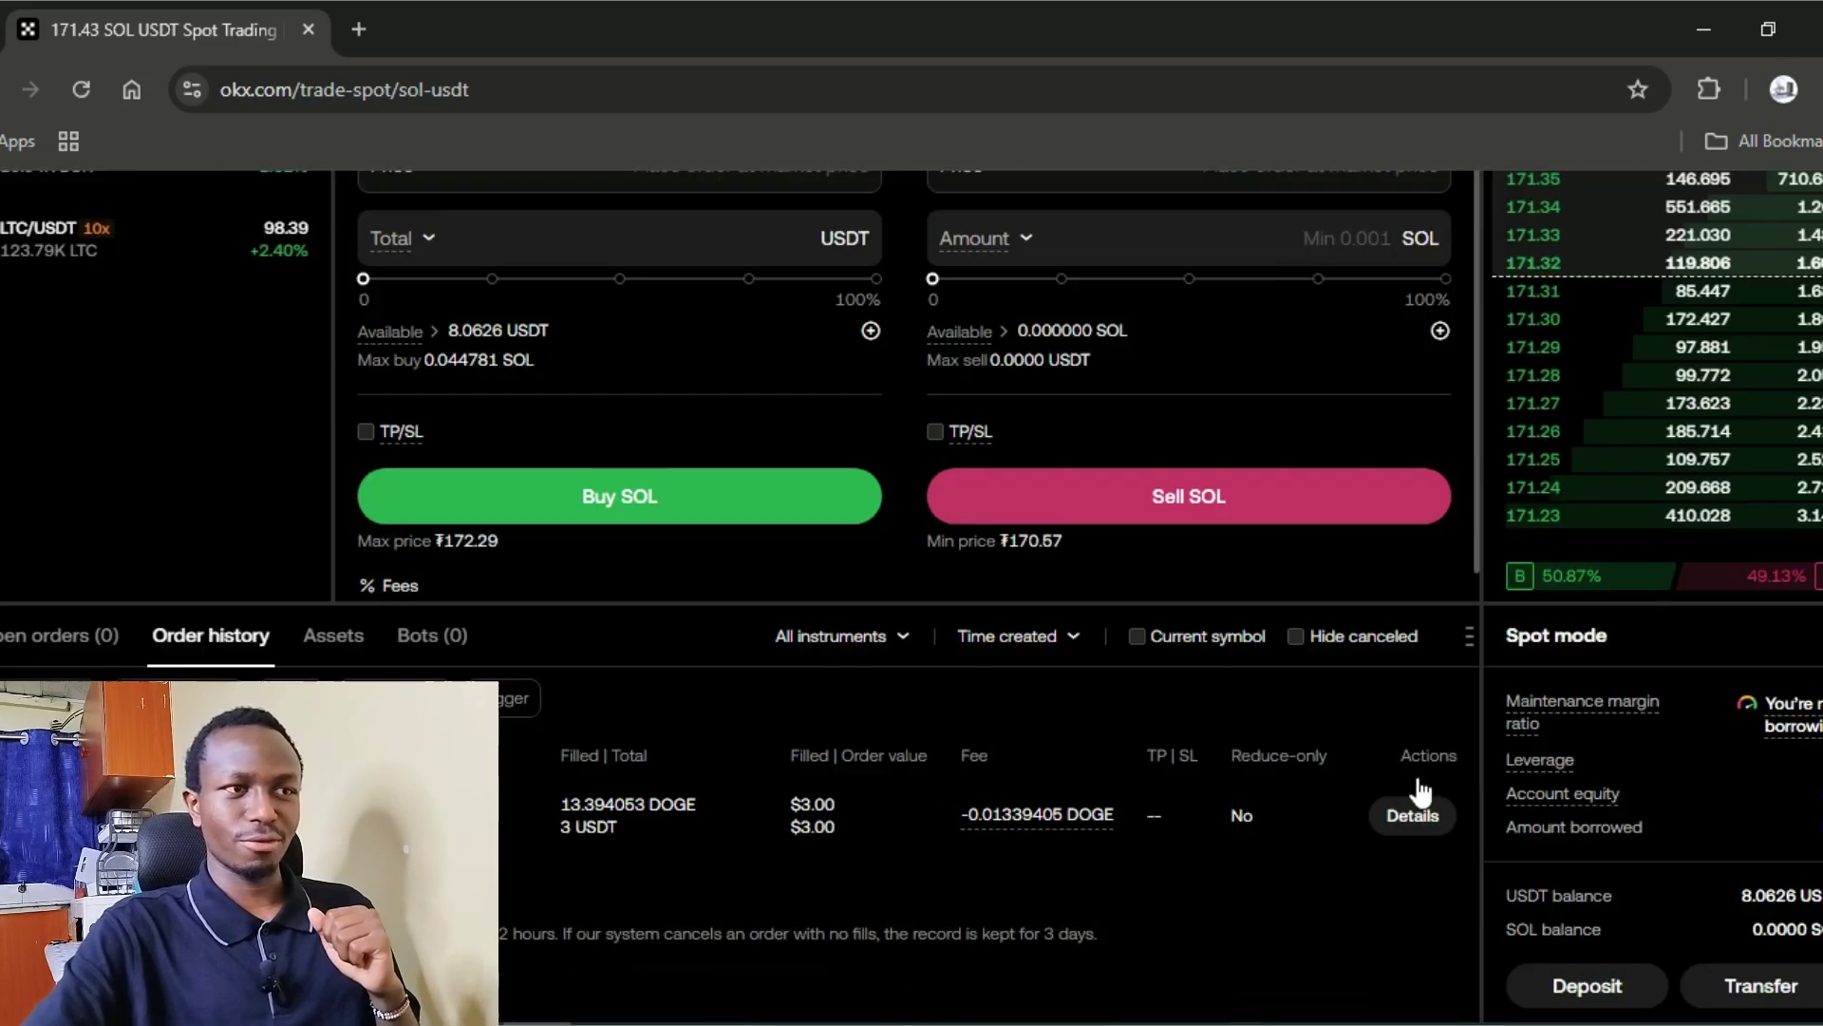
scroll(1235, 750, up, 5)
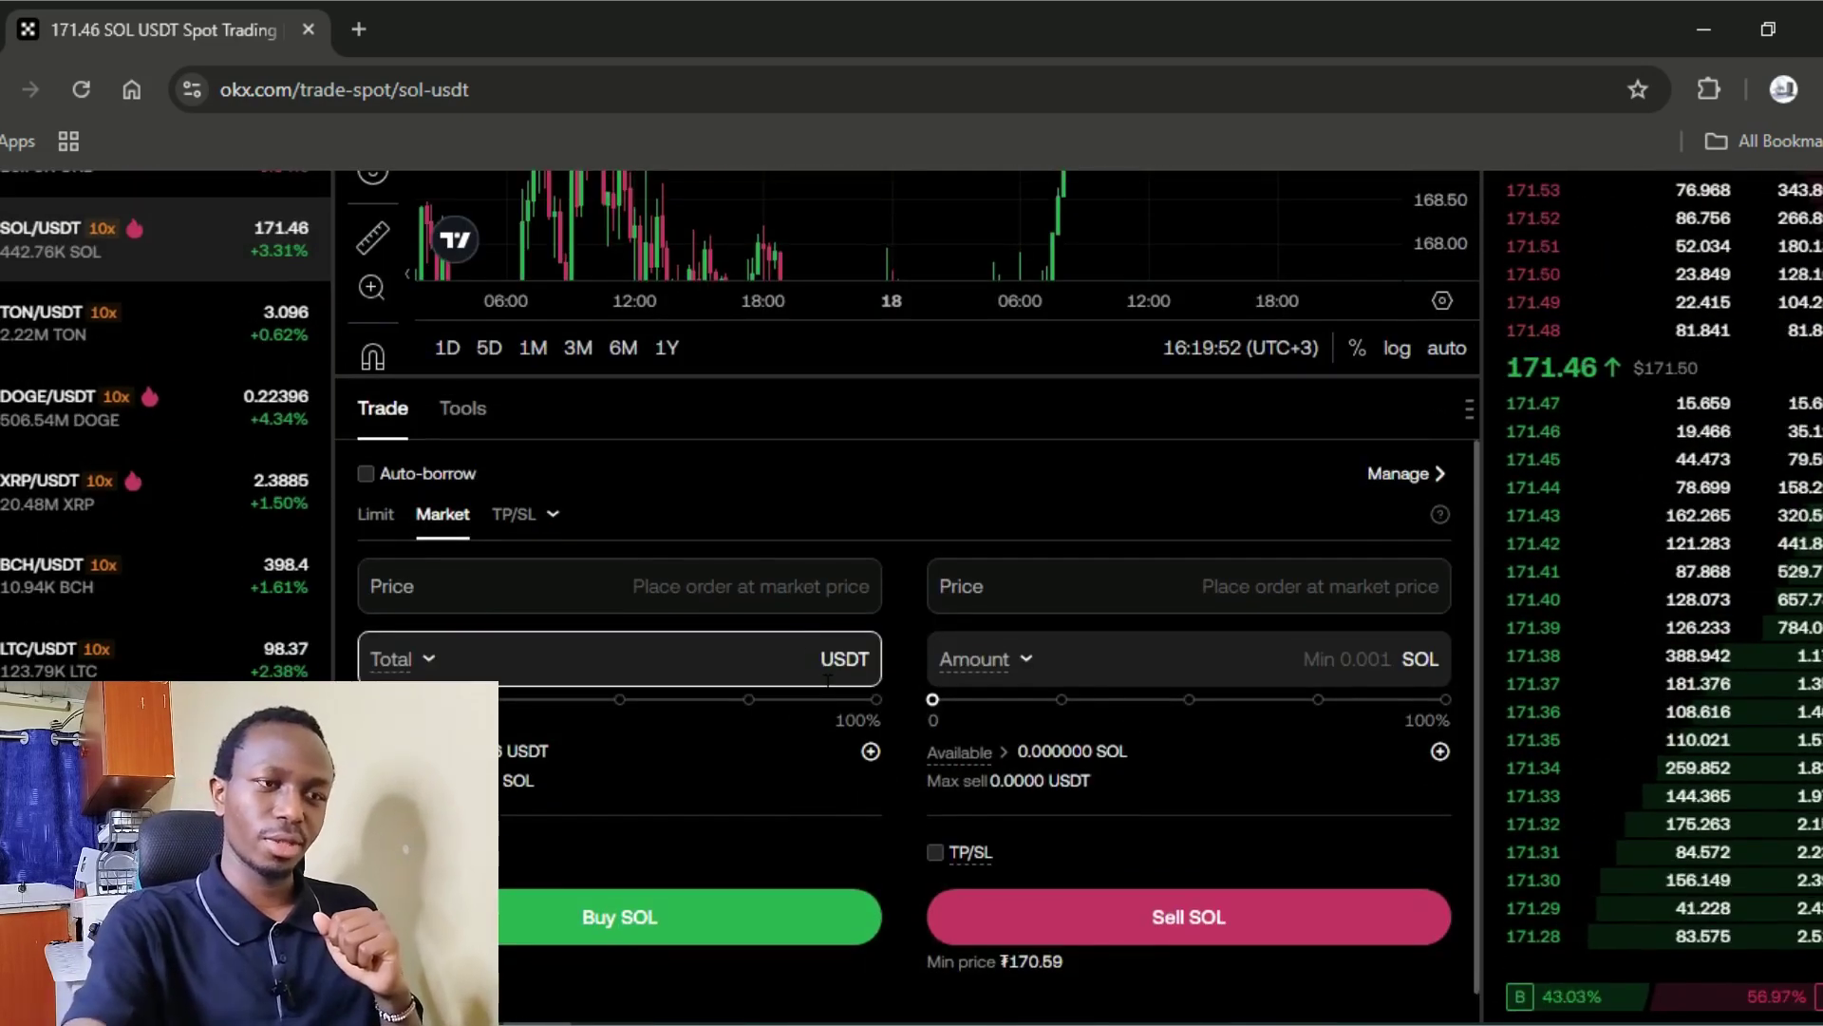
text(3)
click(798, 768)
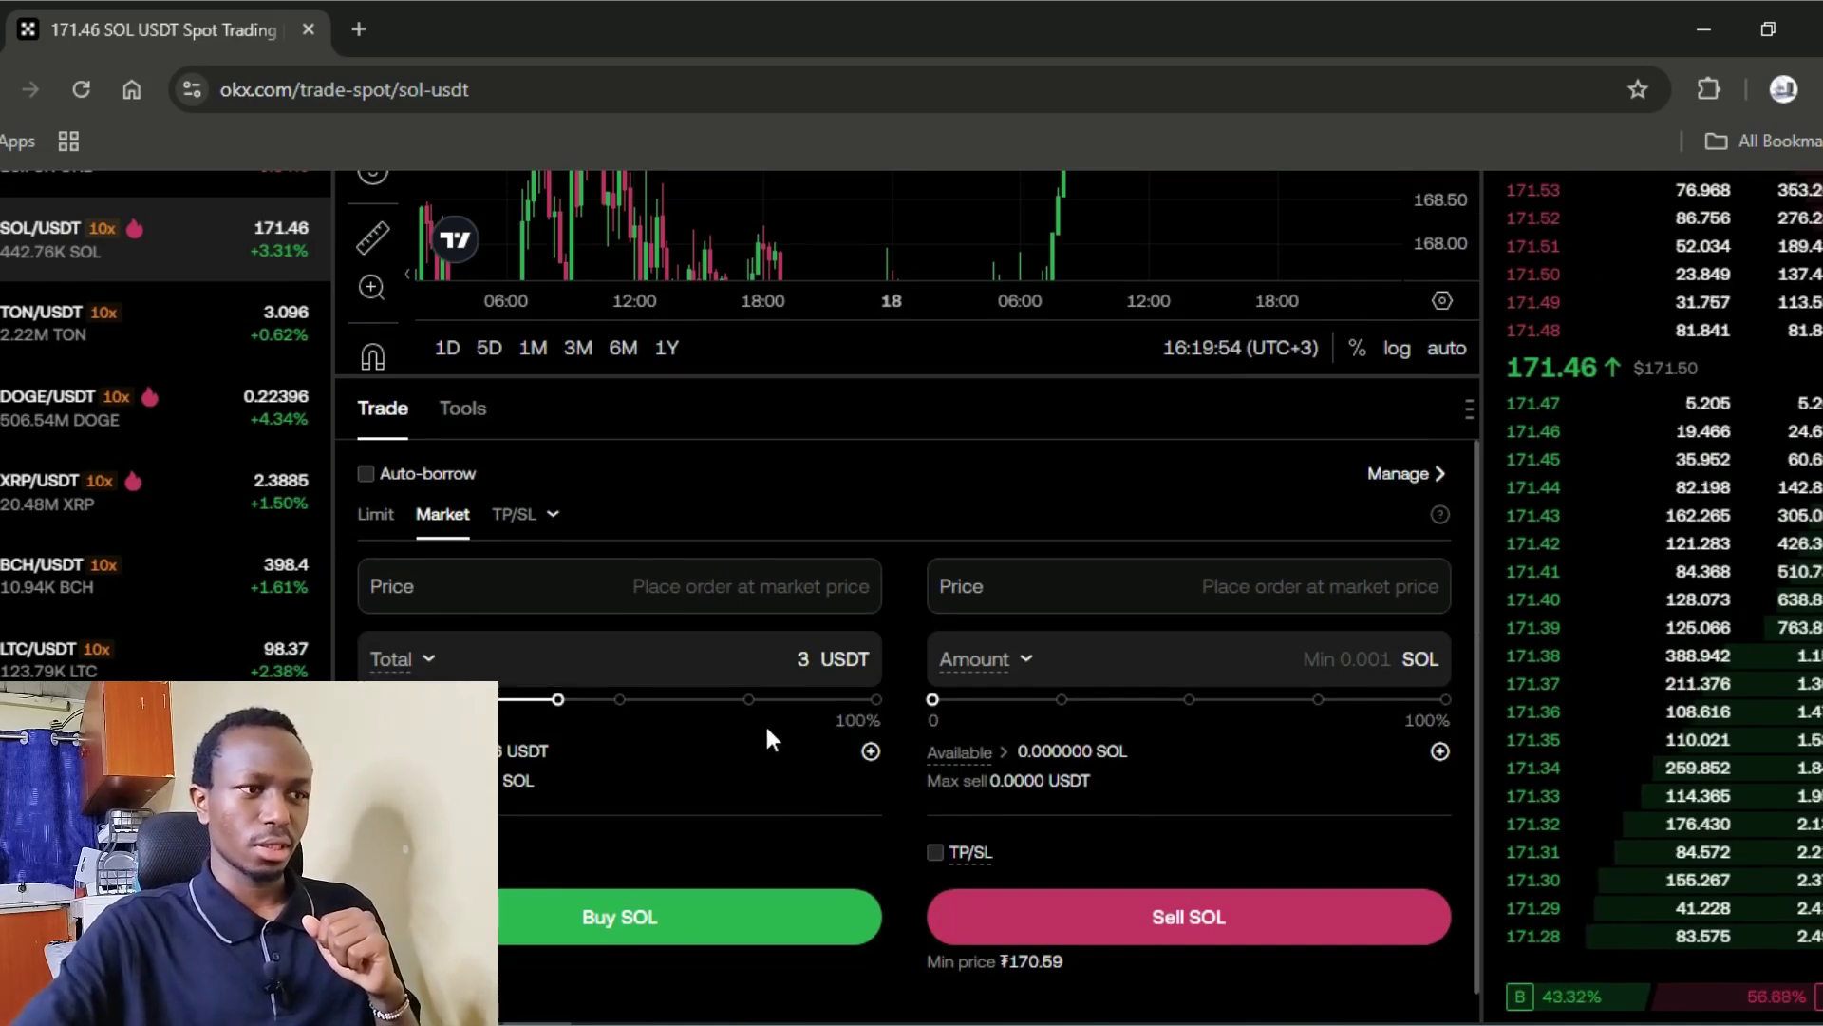
scroll(760, 731, down, 2)
click(617, 750)
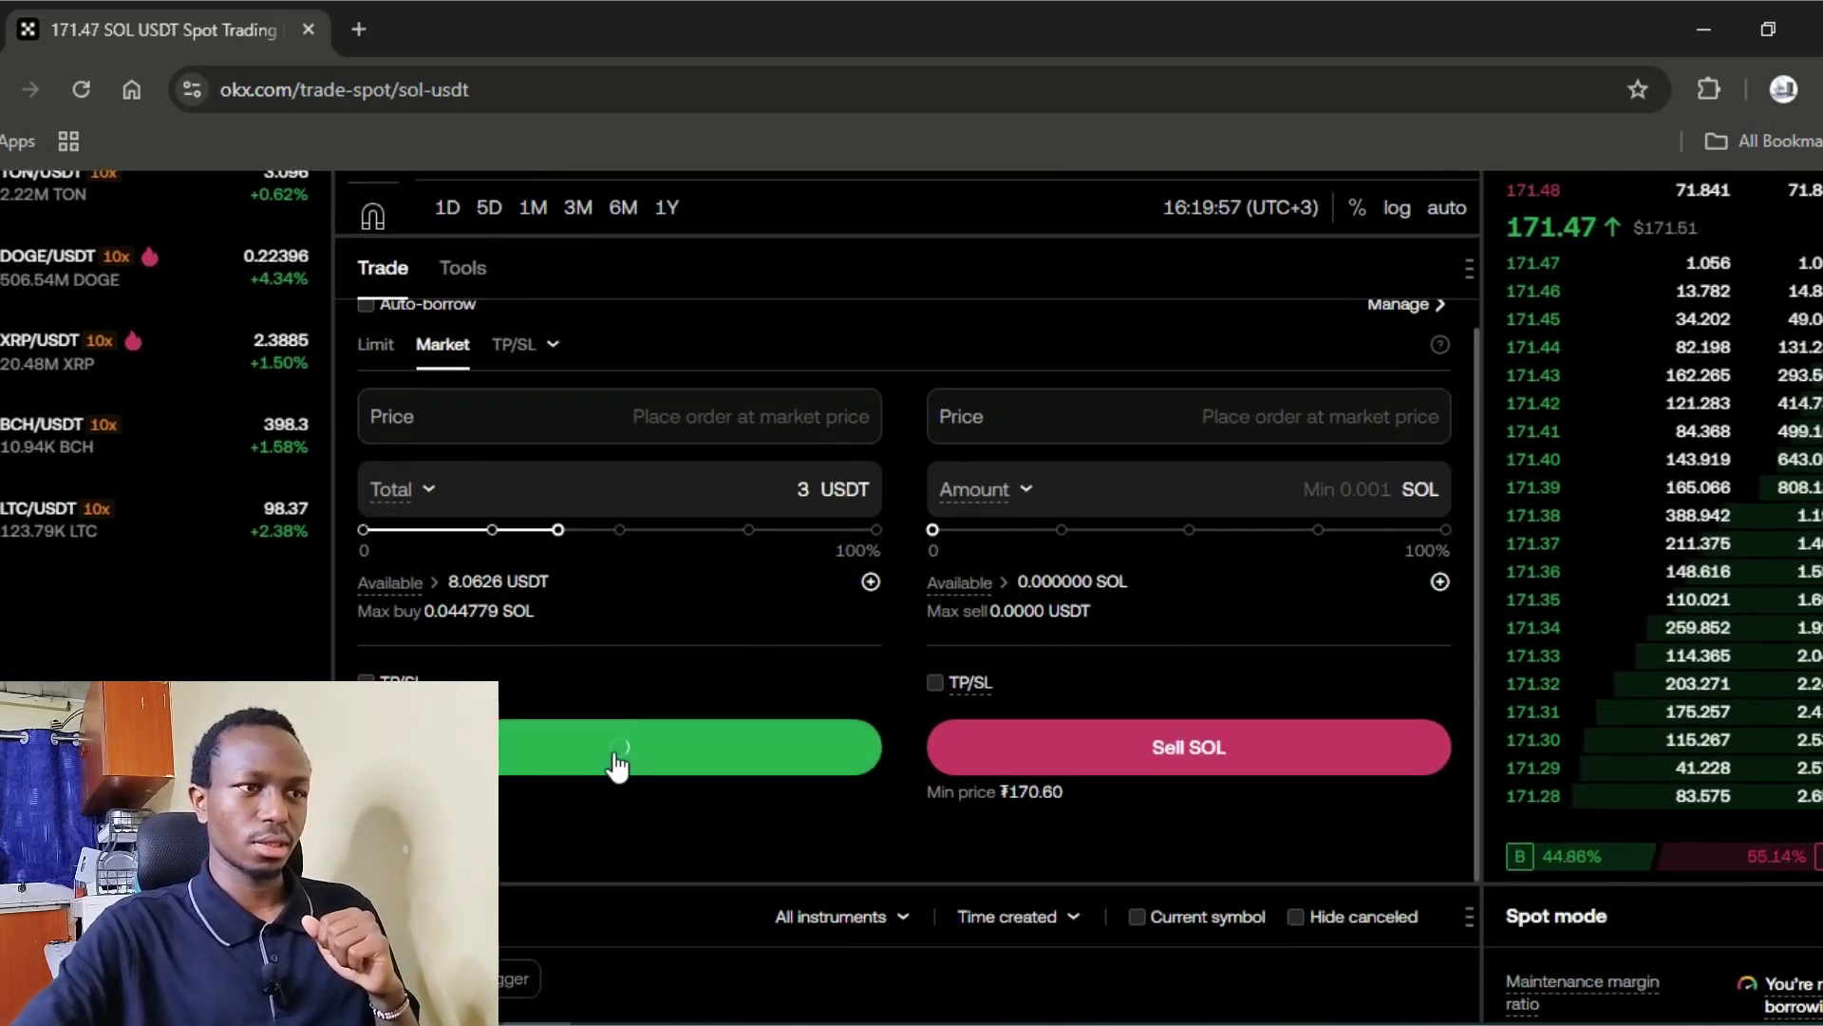
scroll(794, 737, up, 8)
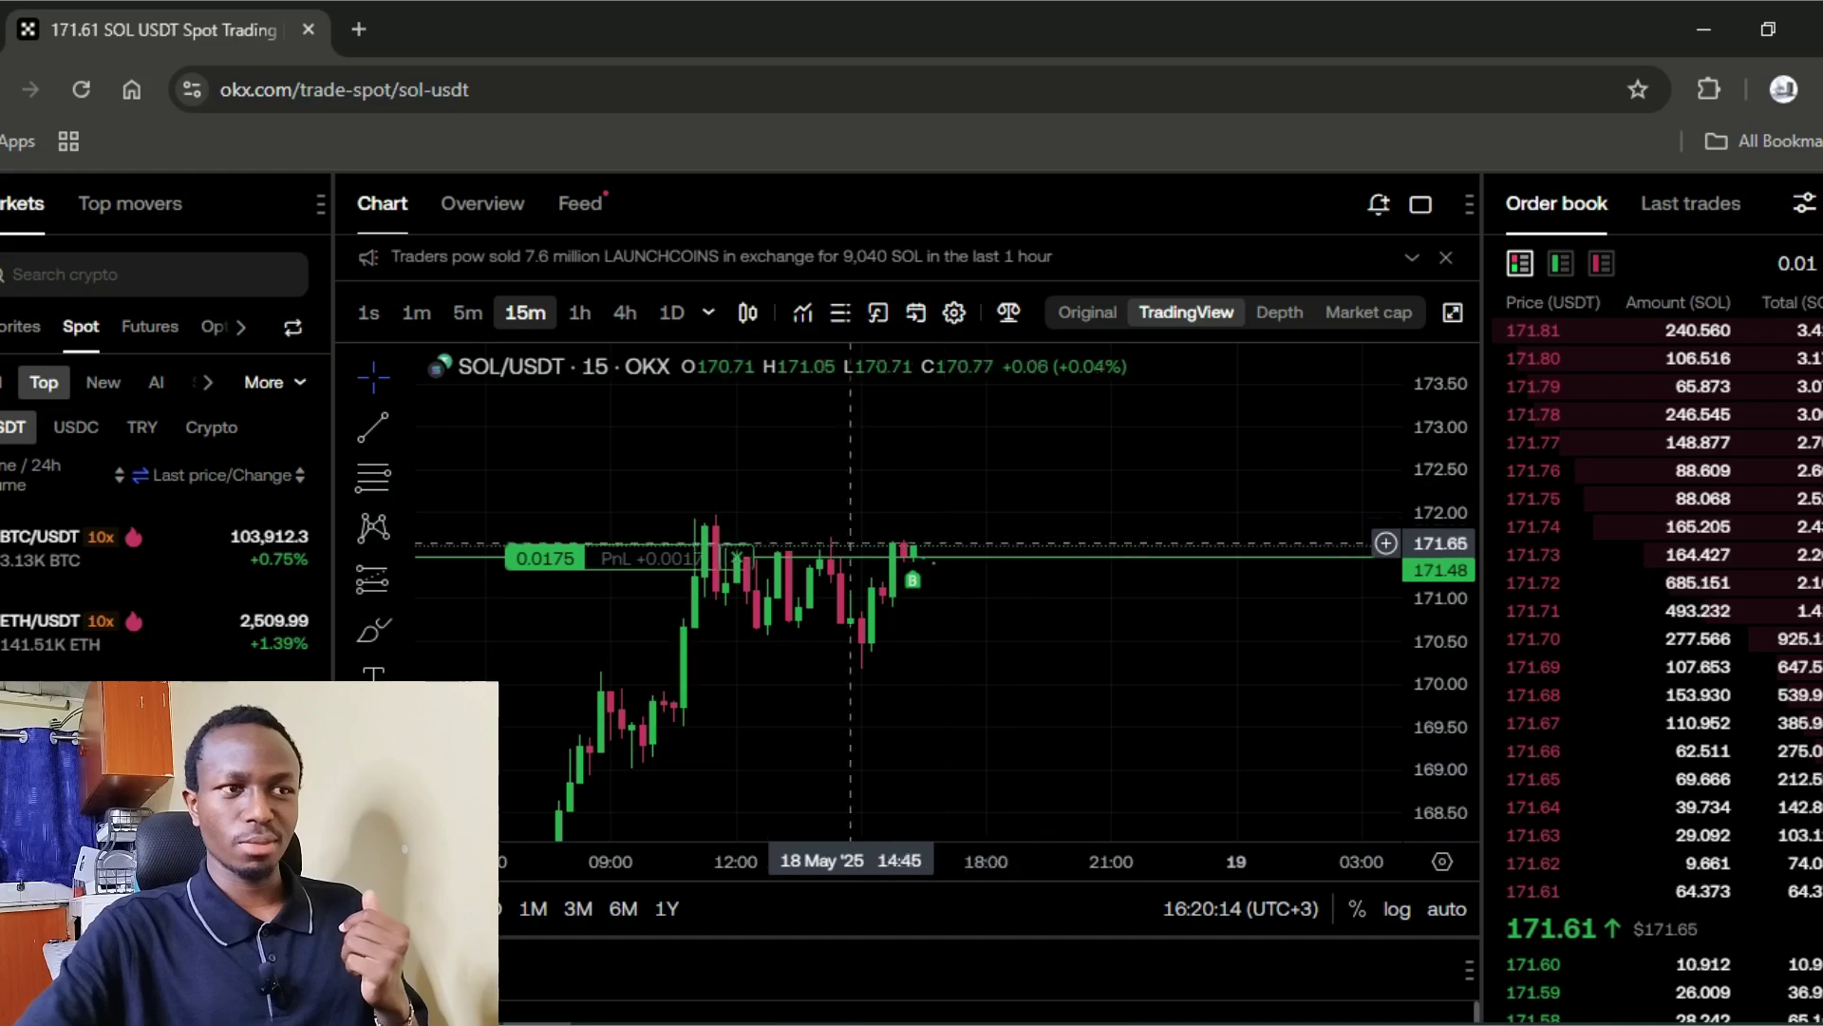
Market-sell the full 0.017476 SOL balance with the Sell slider at 100%.
scroll(1500, 750, down, 7)
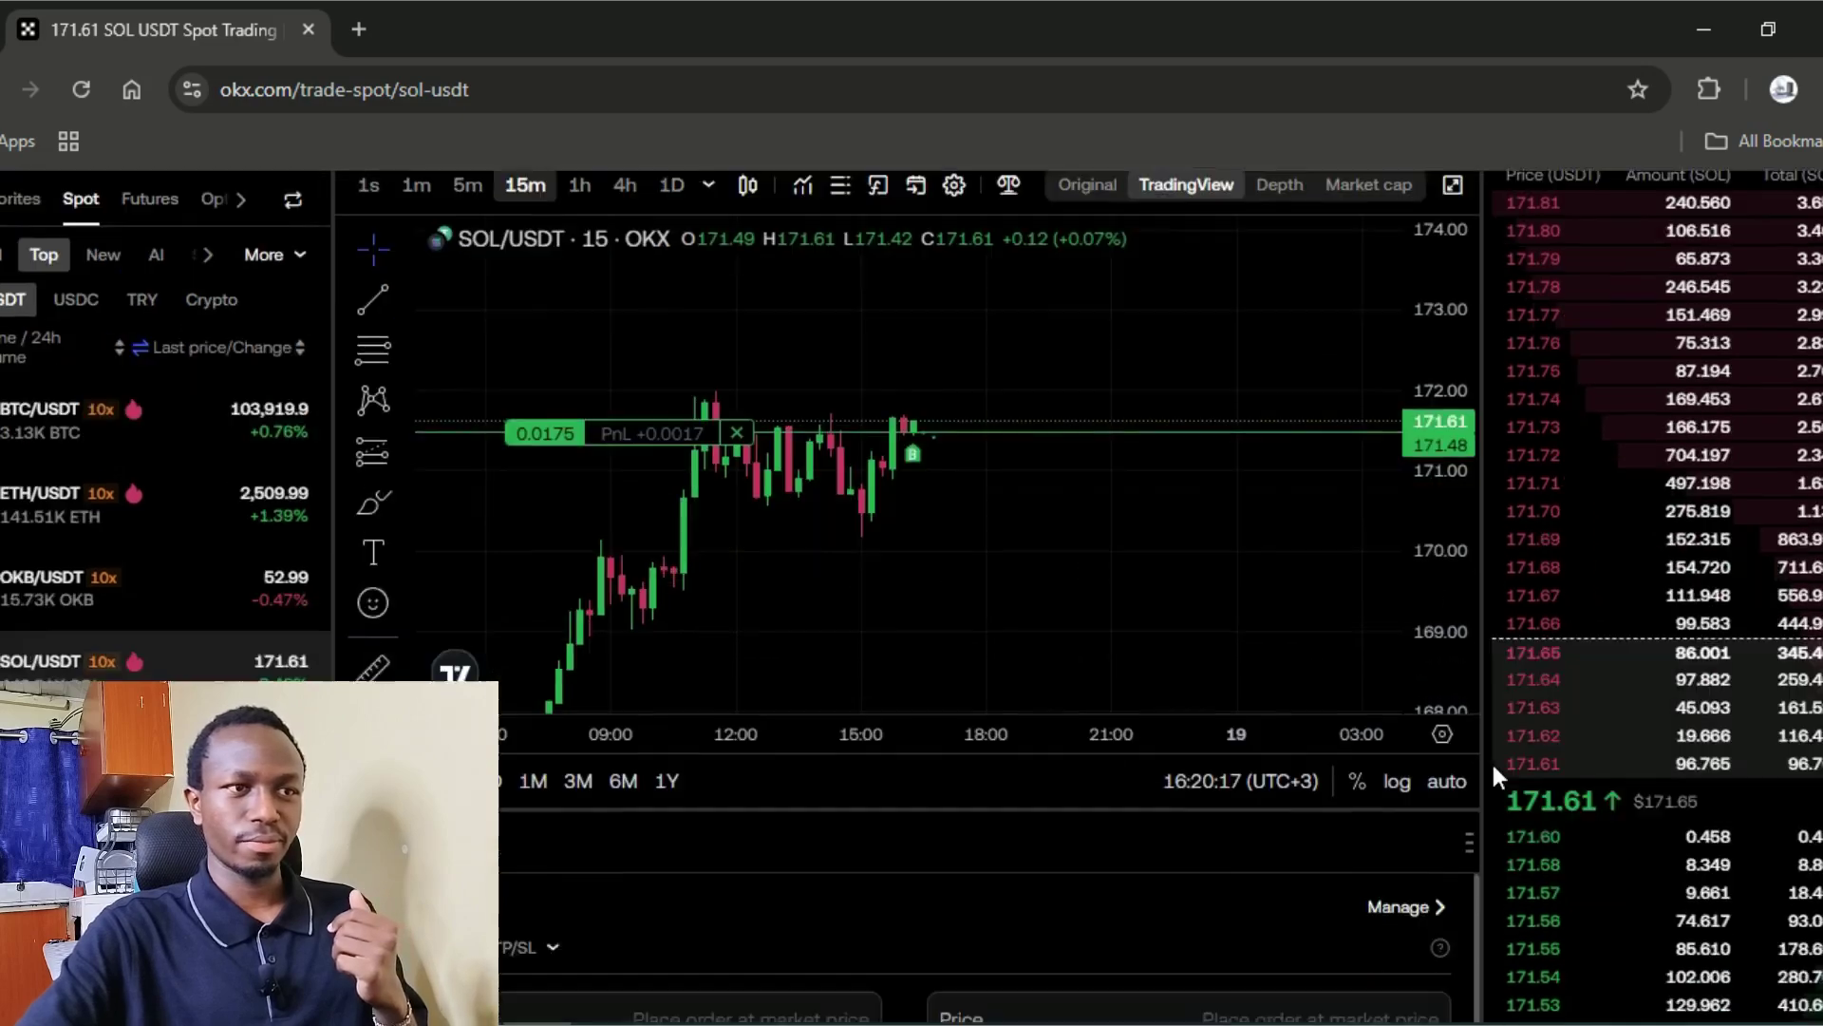
scroll(1520, 746, down, 3)
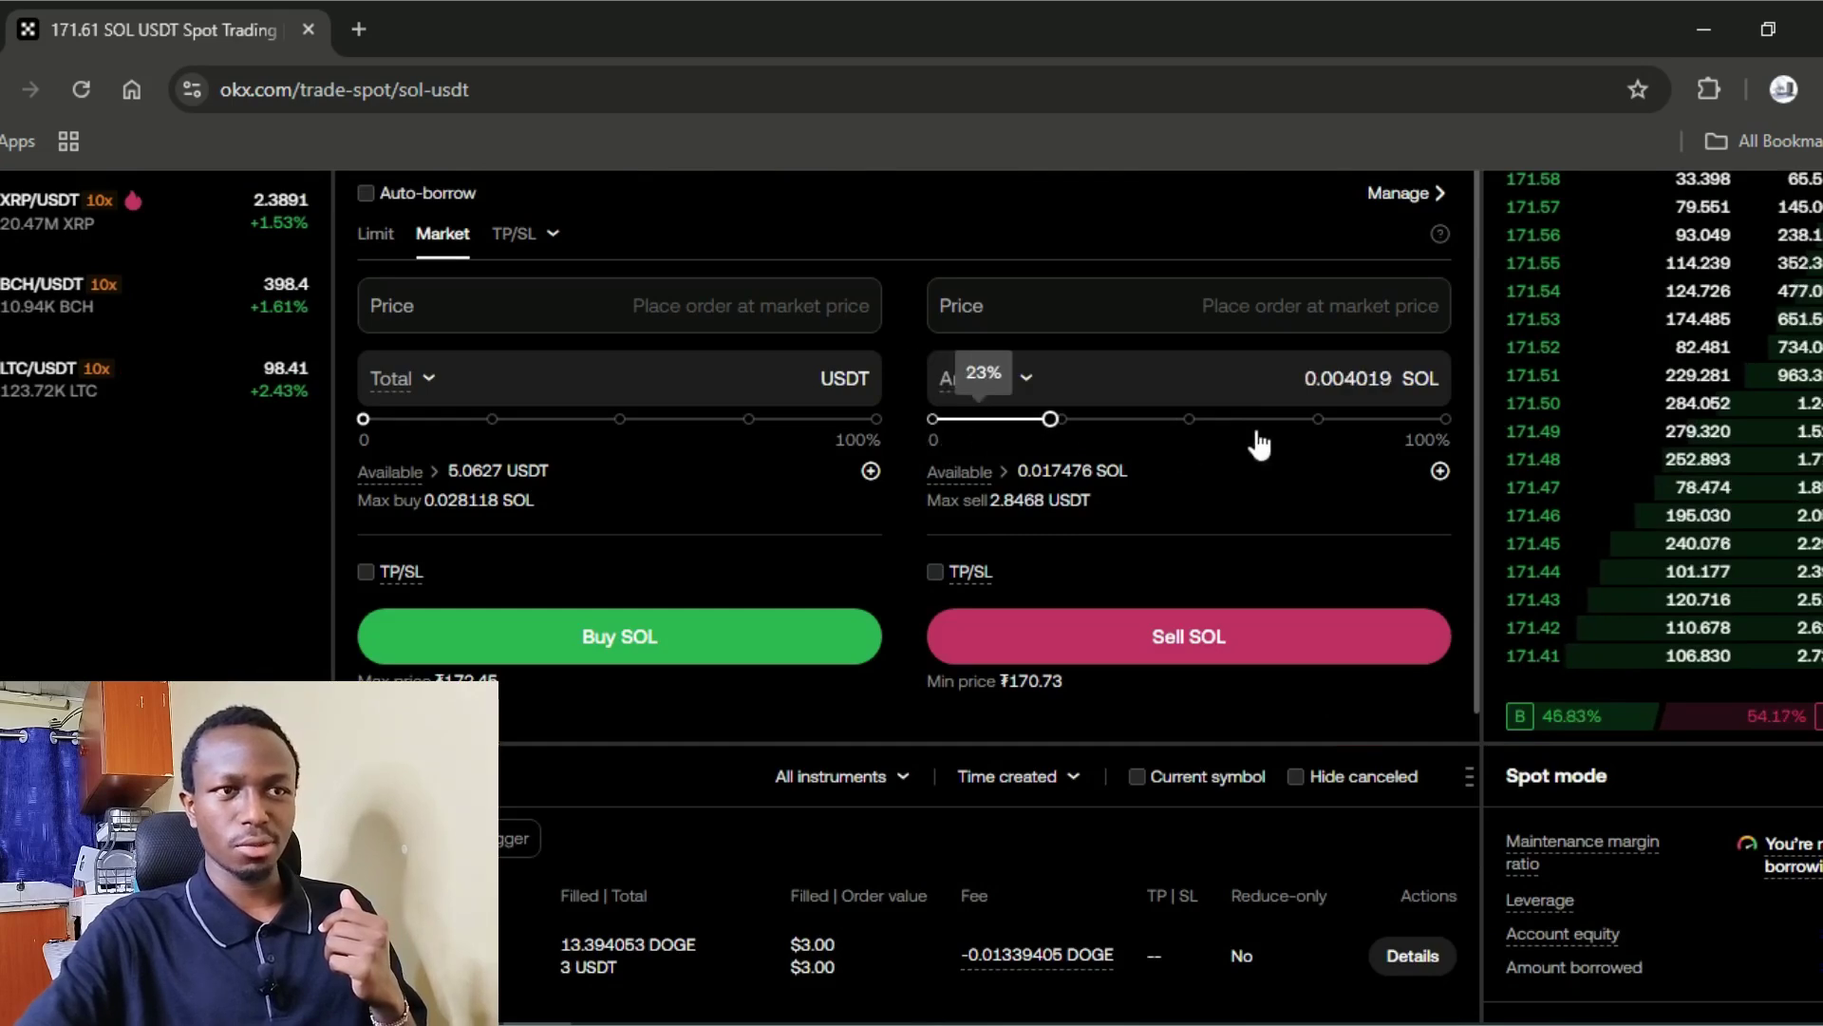
drag(1259, 444, 1482, 446)
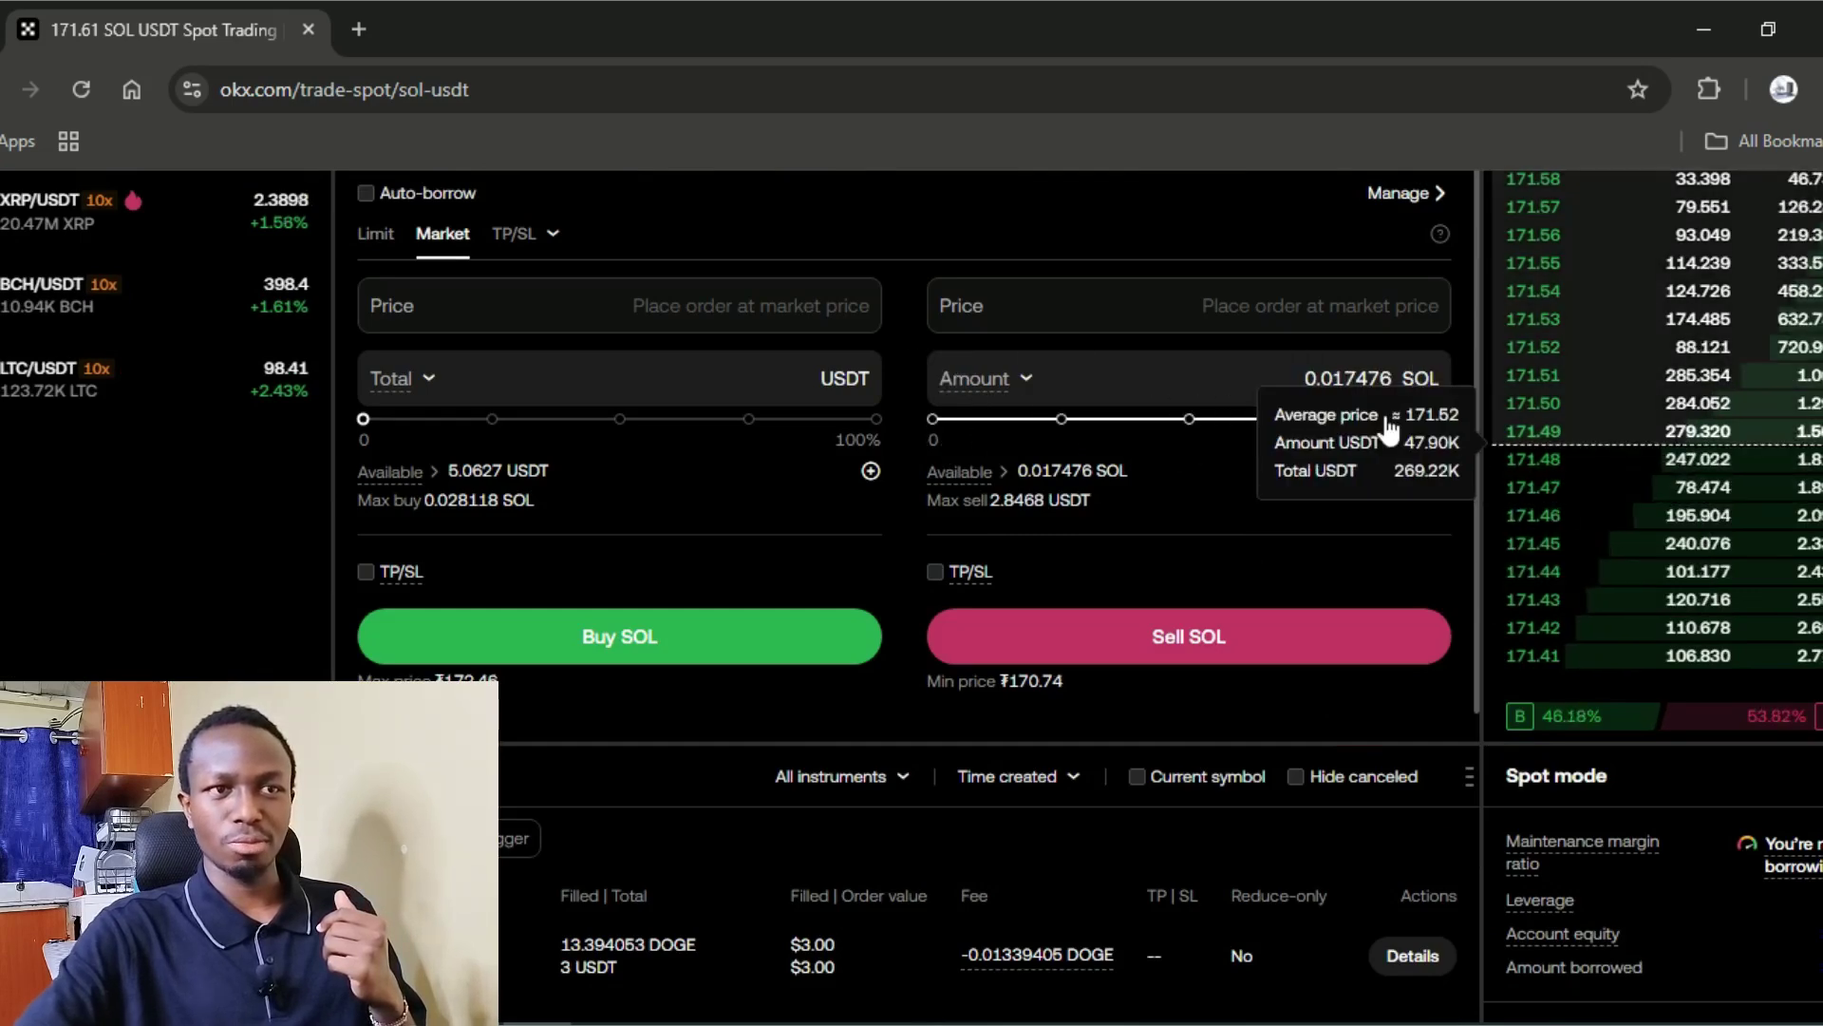
scroll(1323, 665, up, 1)
click(1323, 745)
scroll(1242, 838, up, 1)
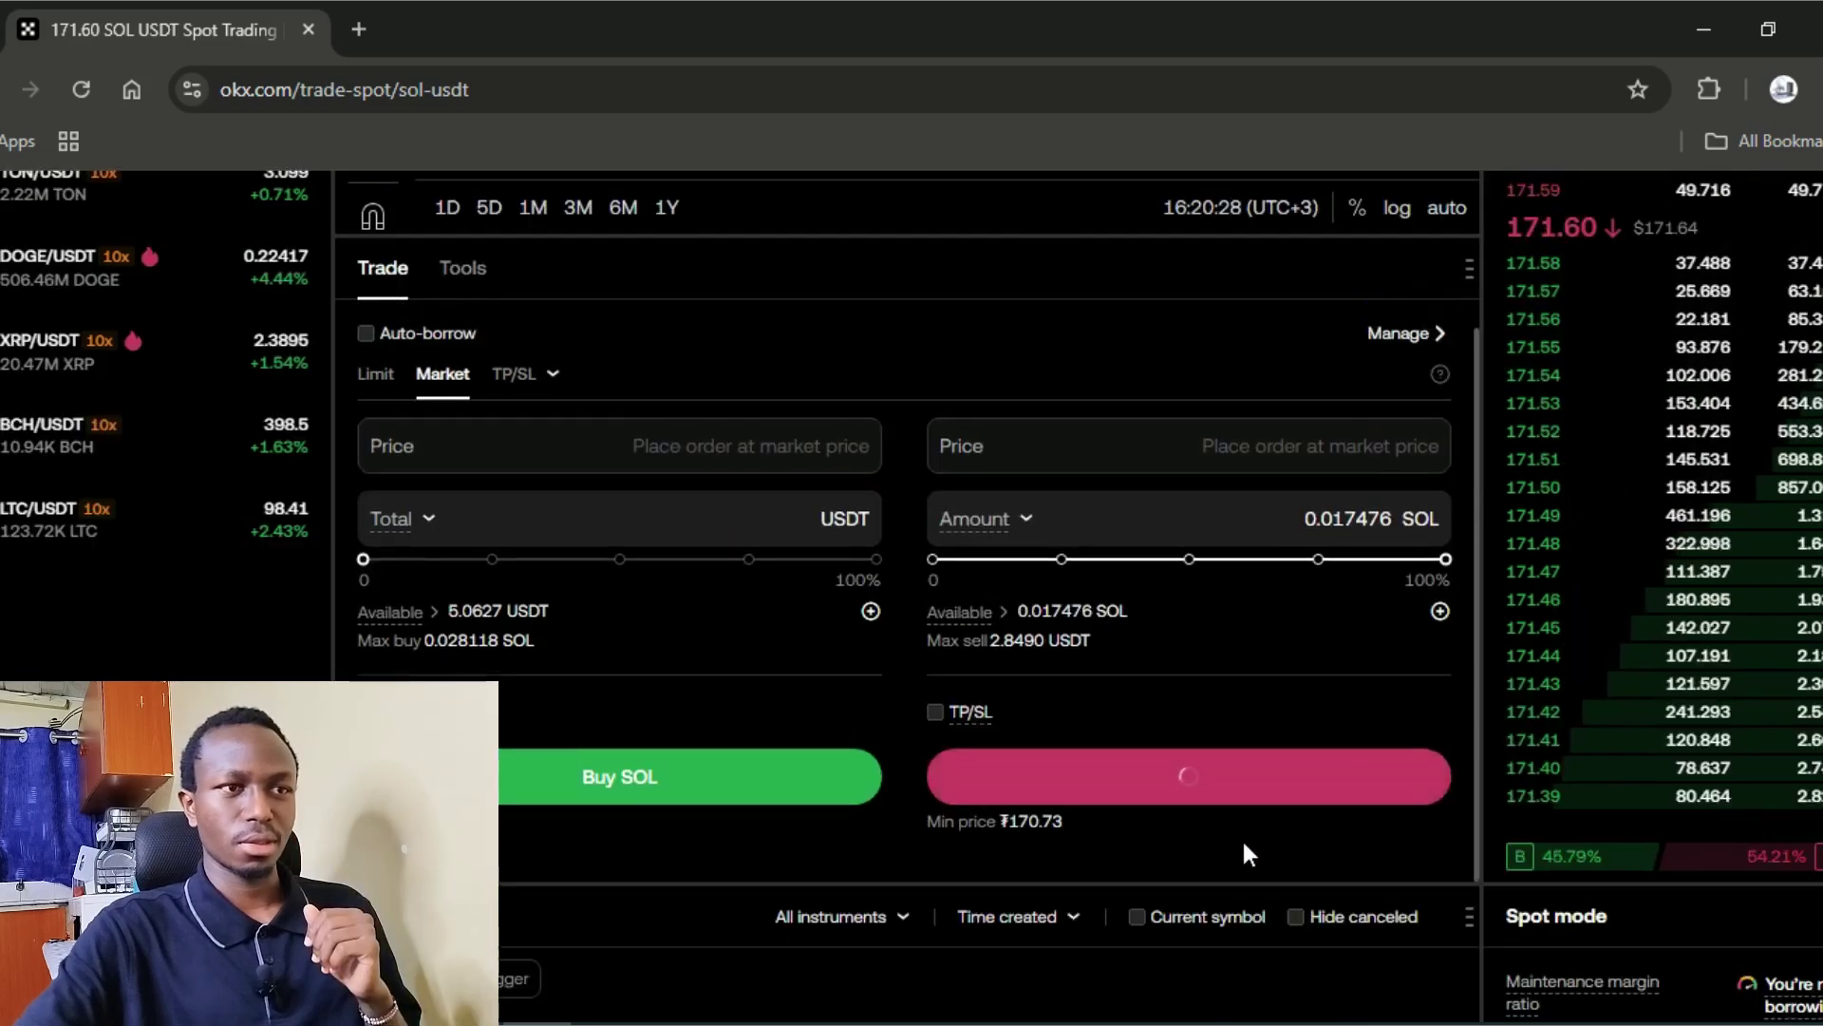
scroll(1010, 534, up, 8)
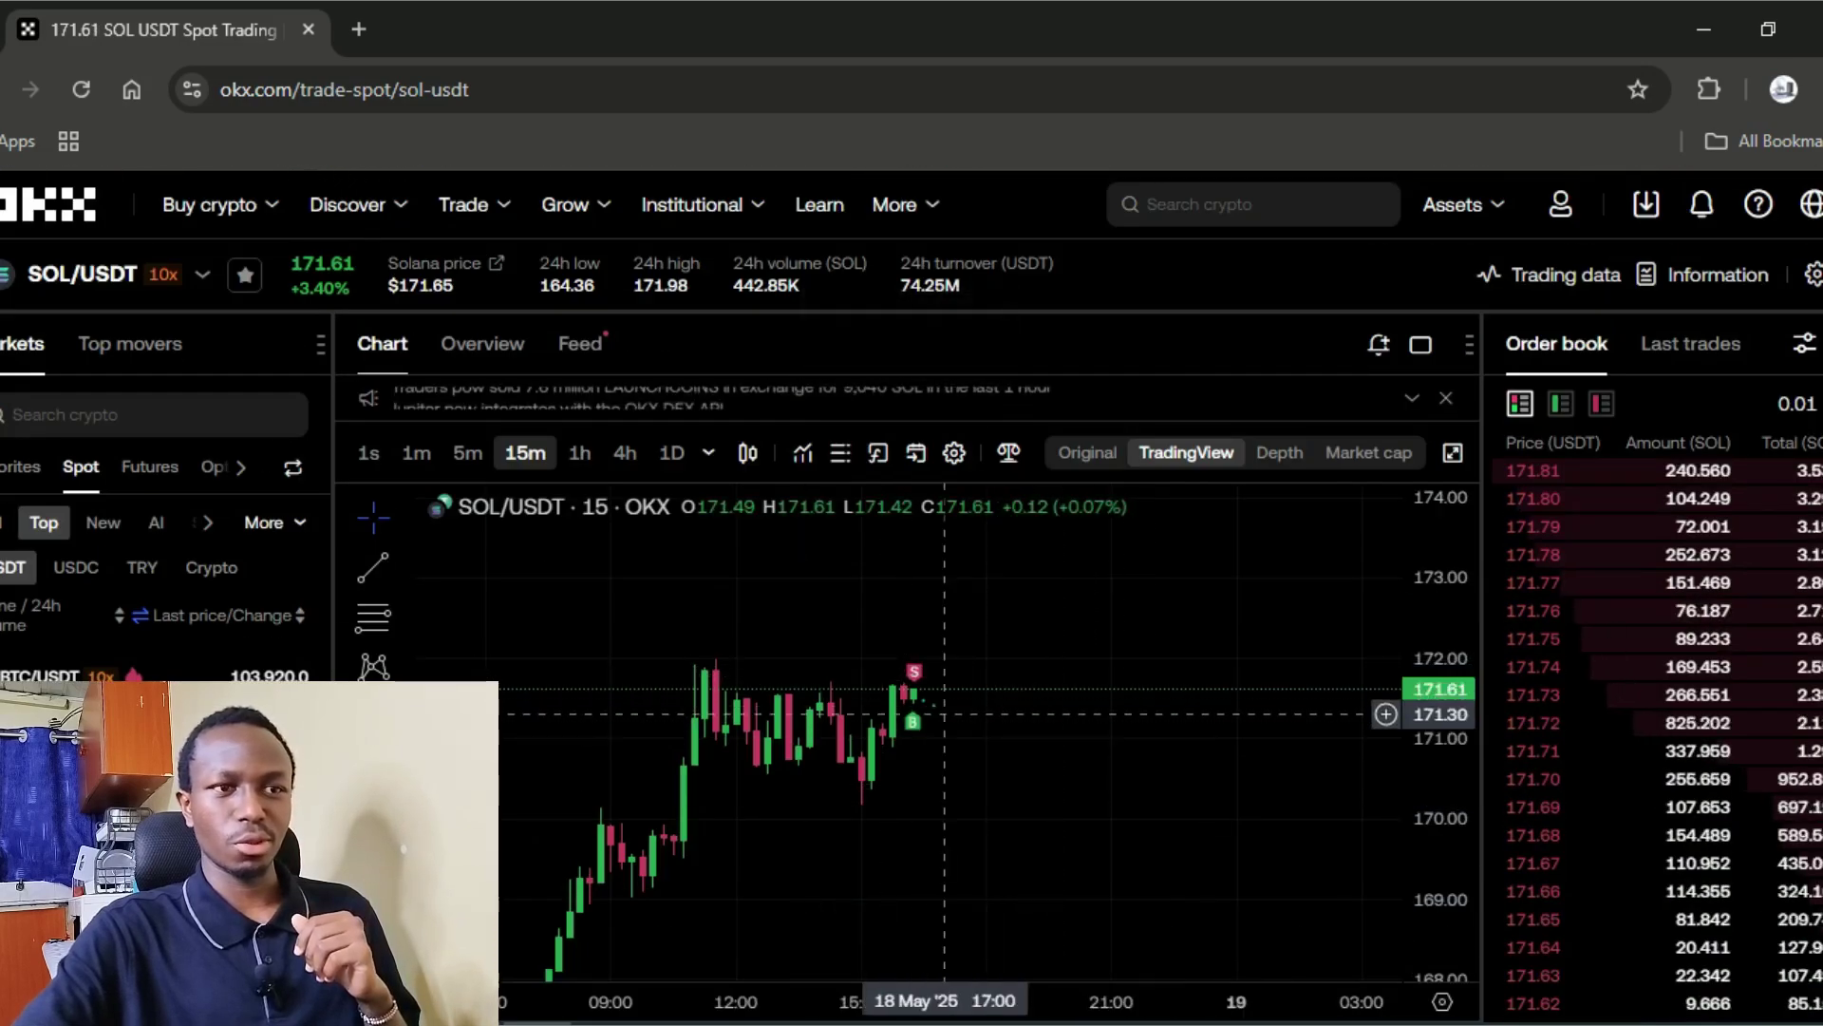
scroll(1491, 618, down, 6)
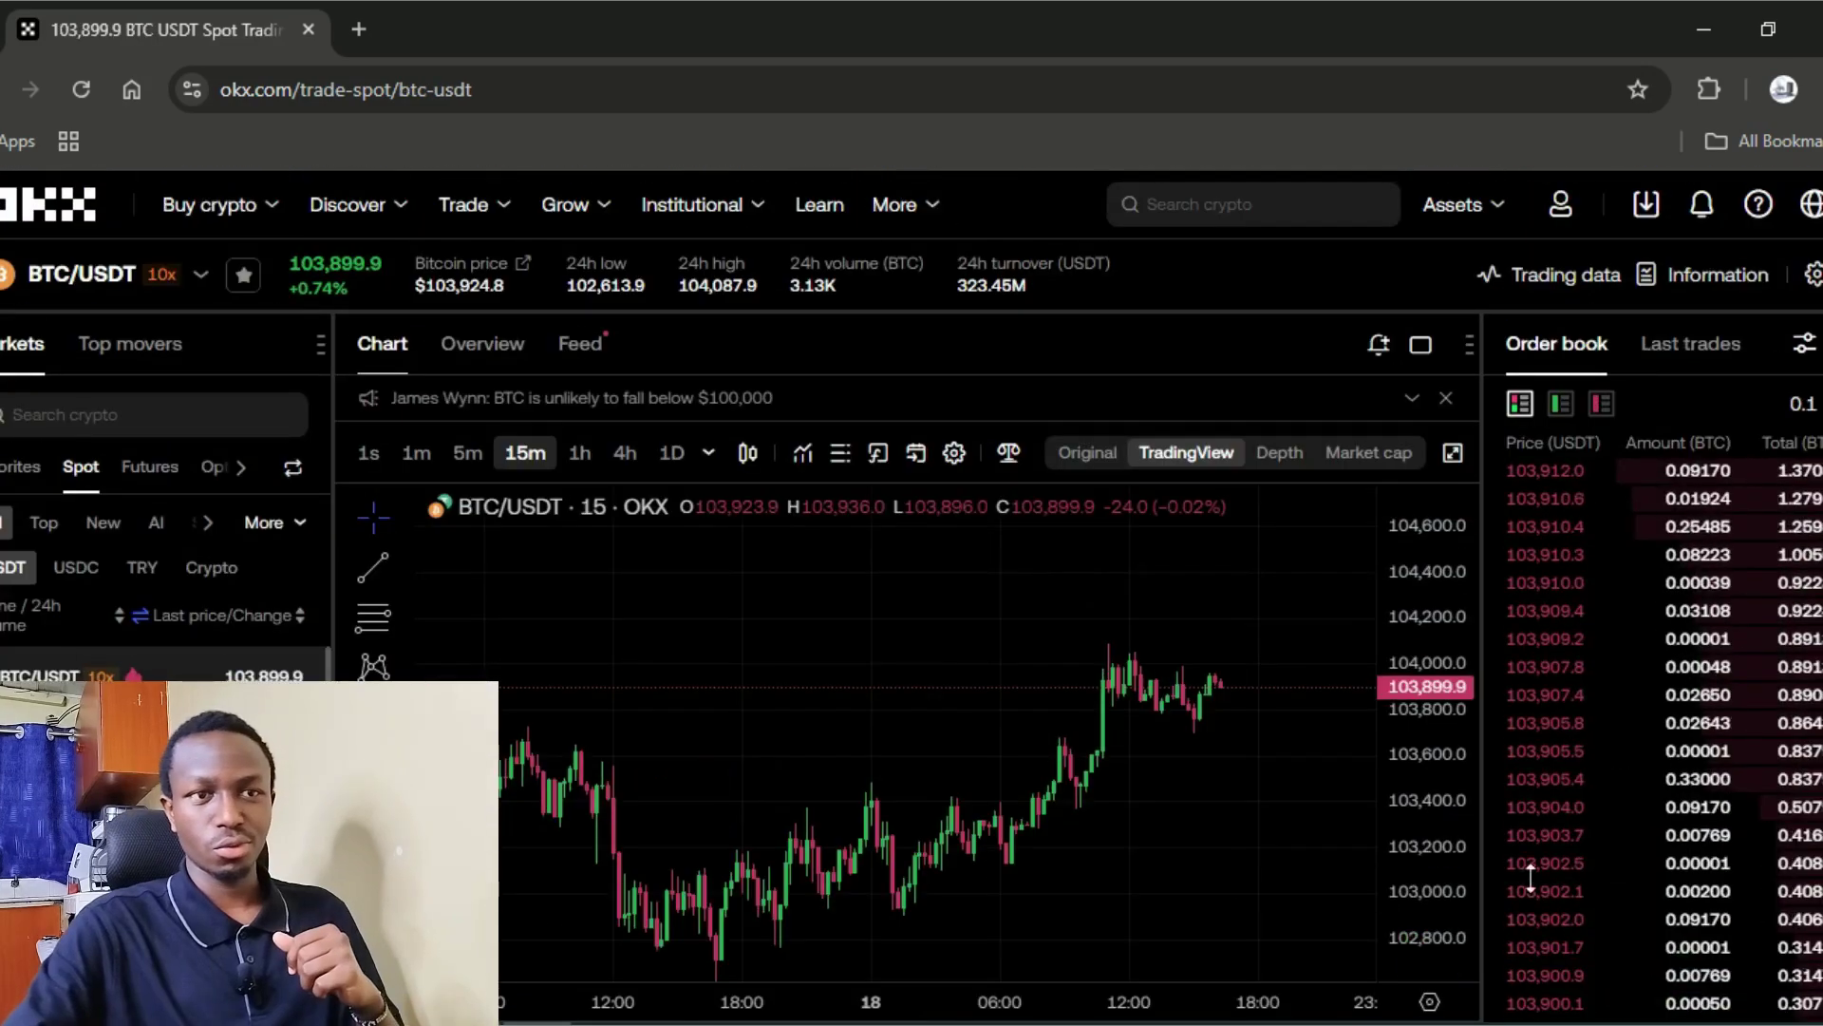
Scroll the BTC/USDT spot page to view its 15-minute chart at 103,899.9 USDT and order book.
scroll(1425, 855, down, 5)
scroll(1235, 940, up, 3)
scroll(1320, 916, up, 1)
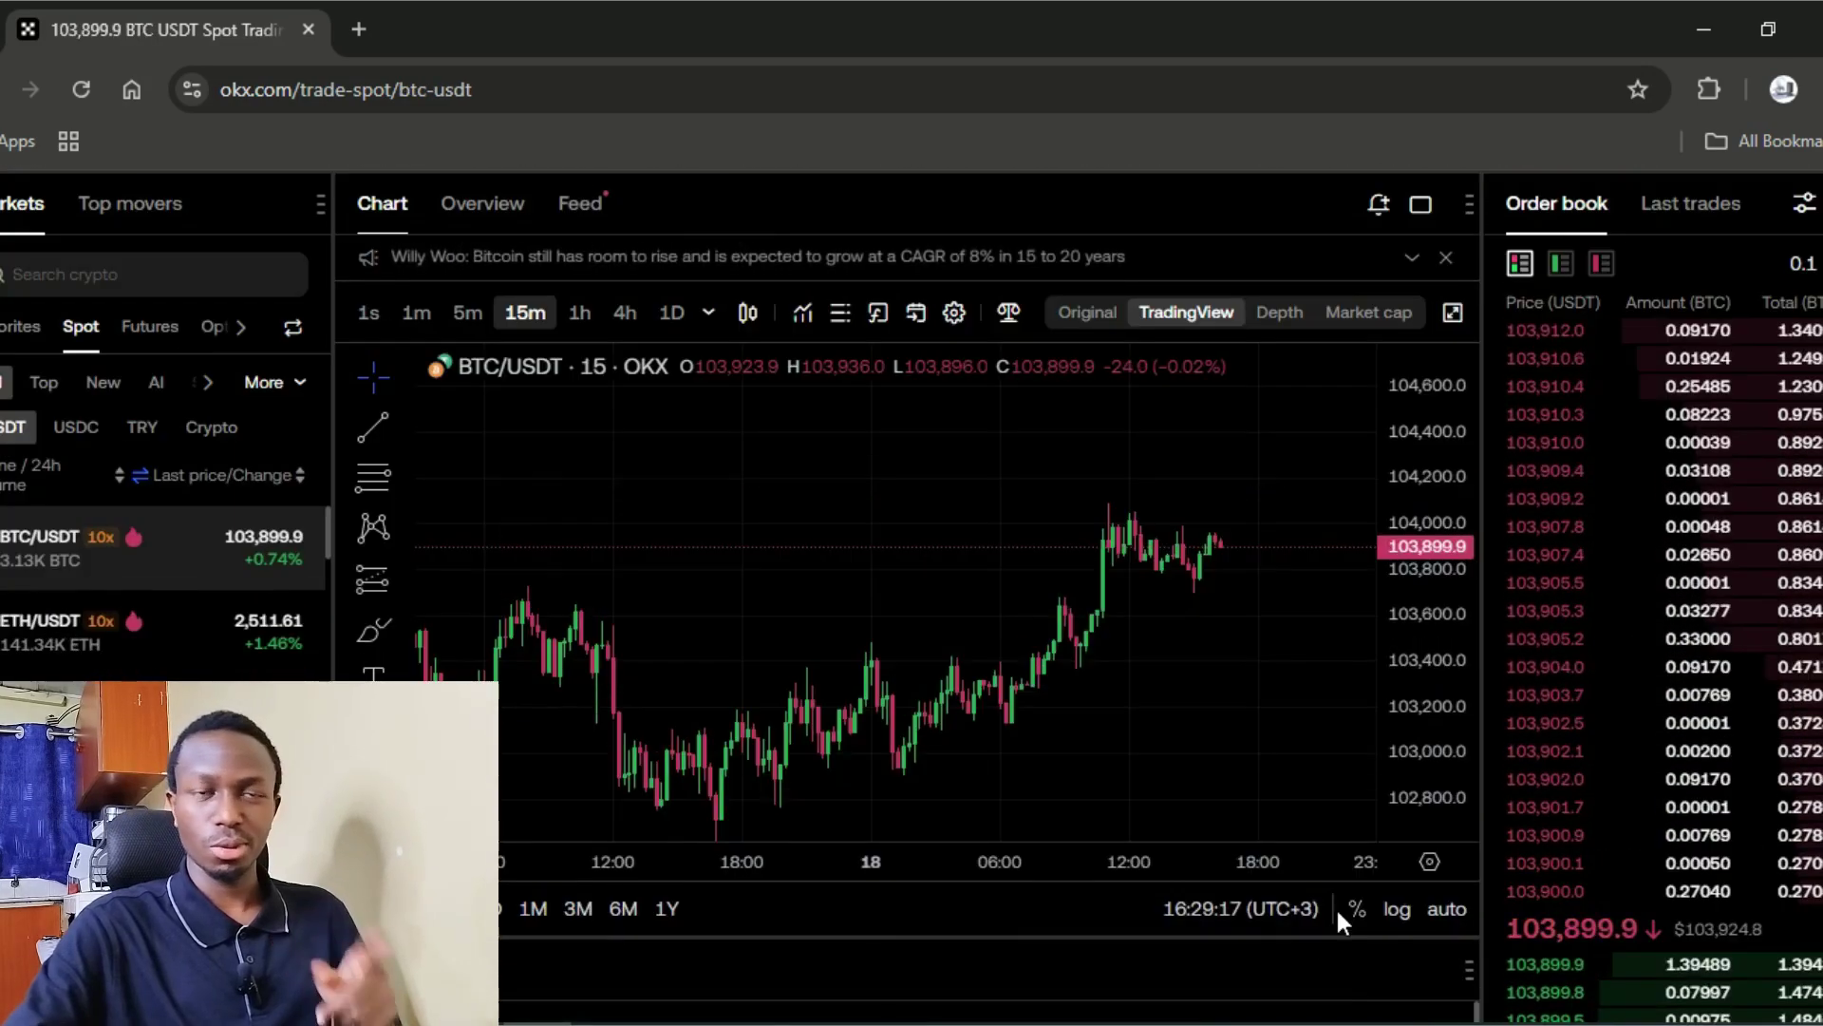